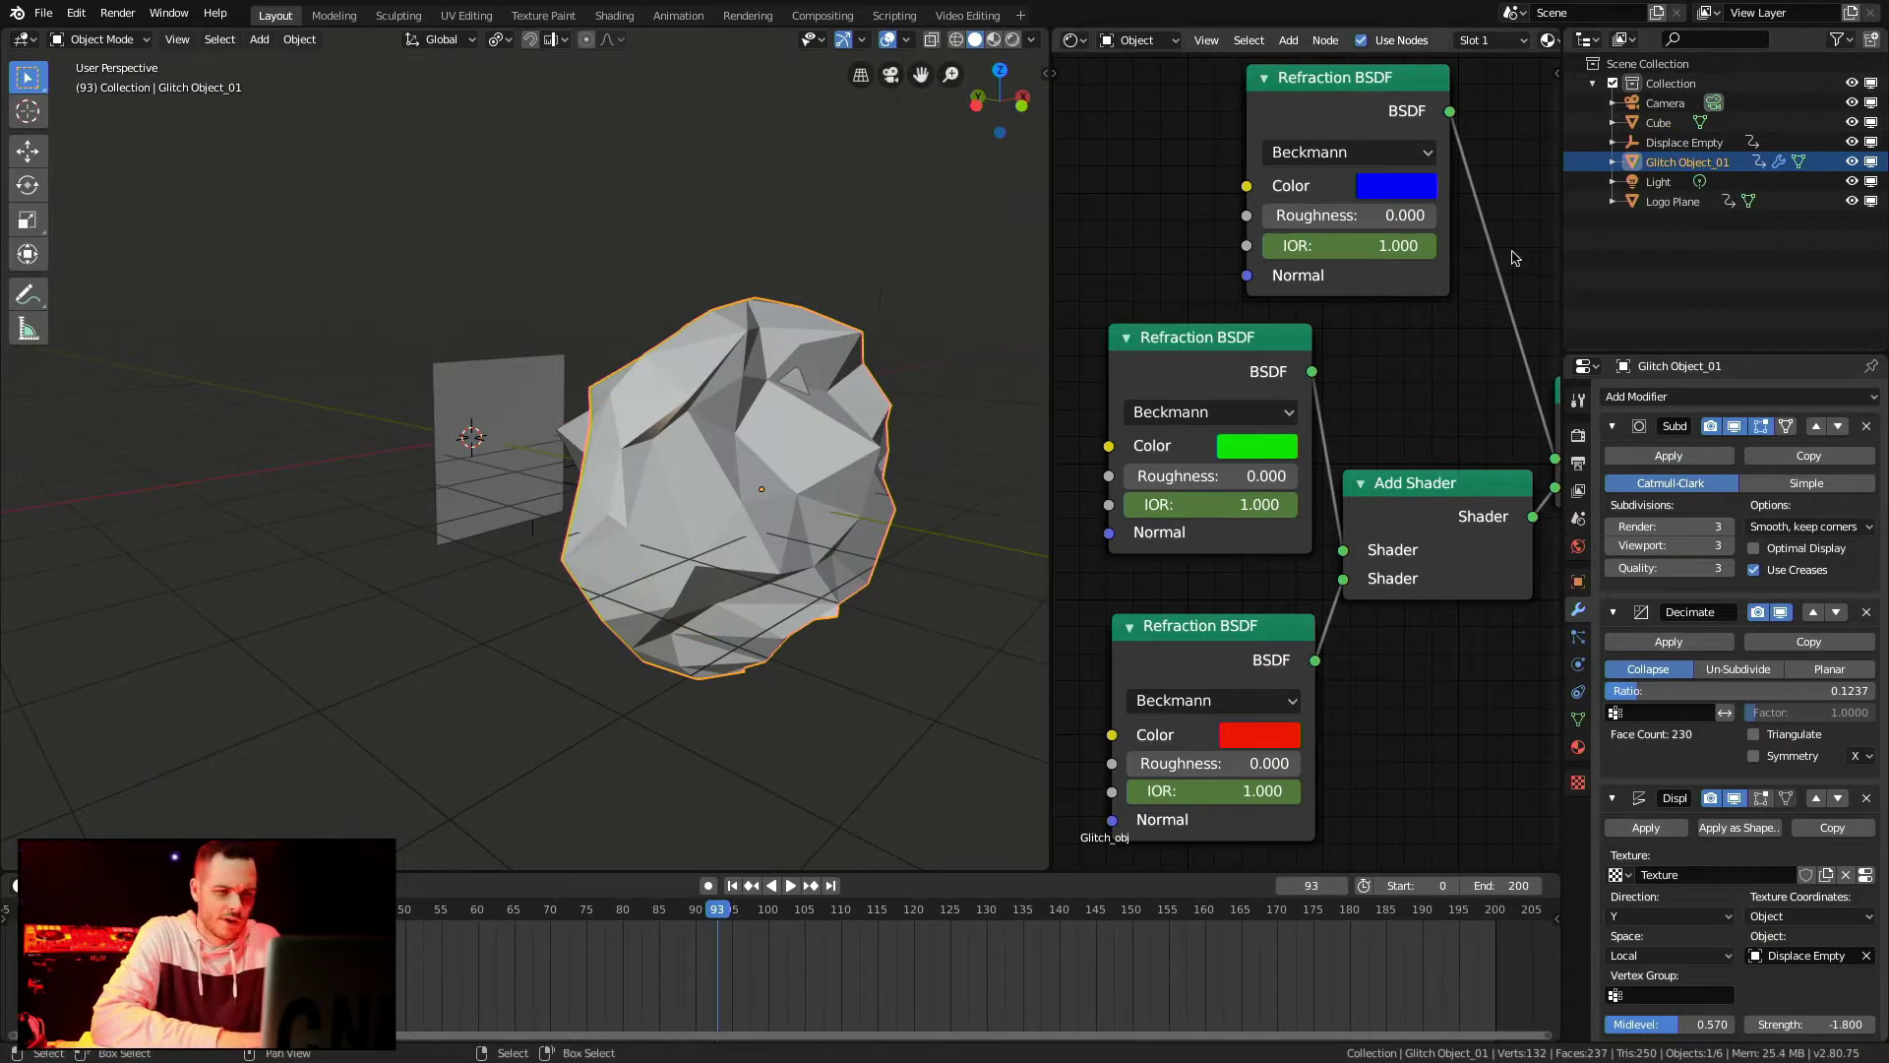
Step: Toggle the Cube's viewport visibility off and back on
left_click(1852, 125)
left_click(1852, 125)
left_click(1852, 123)
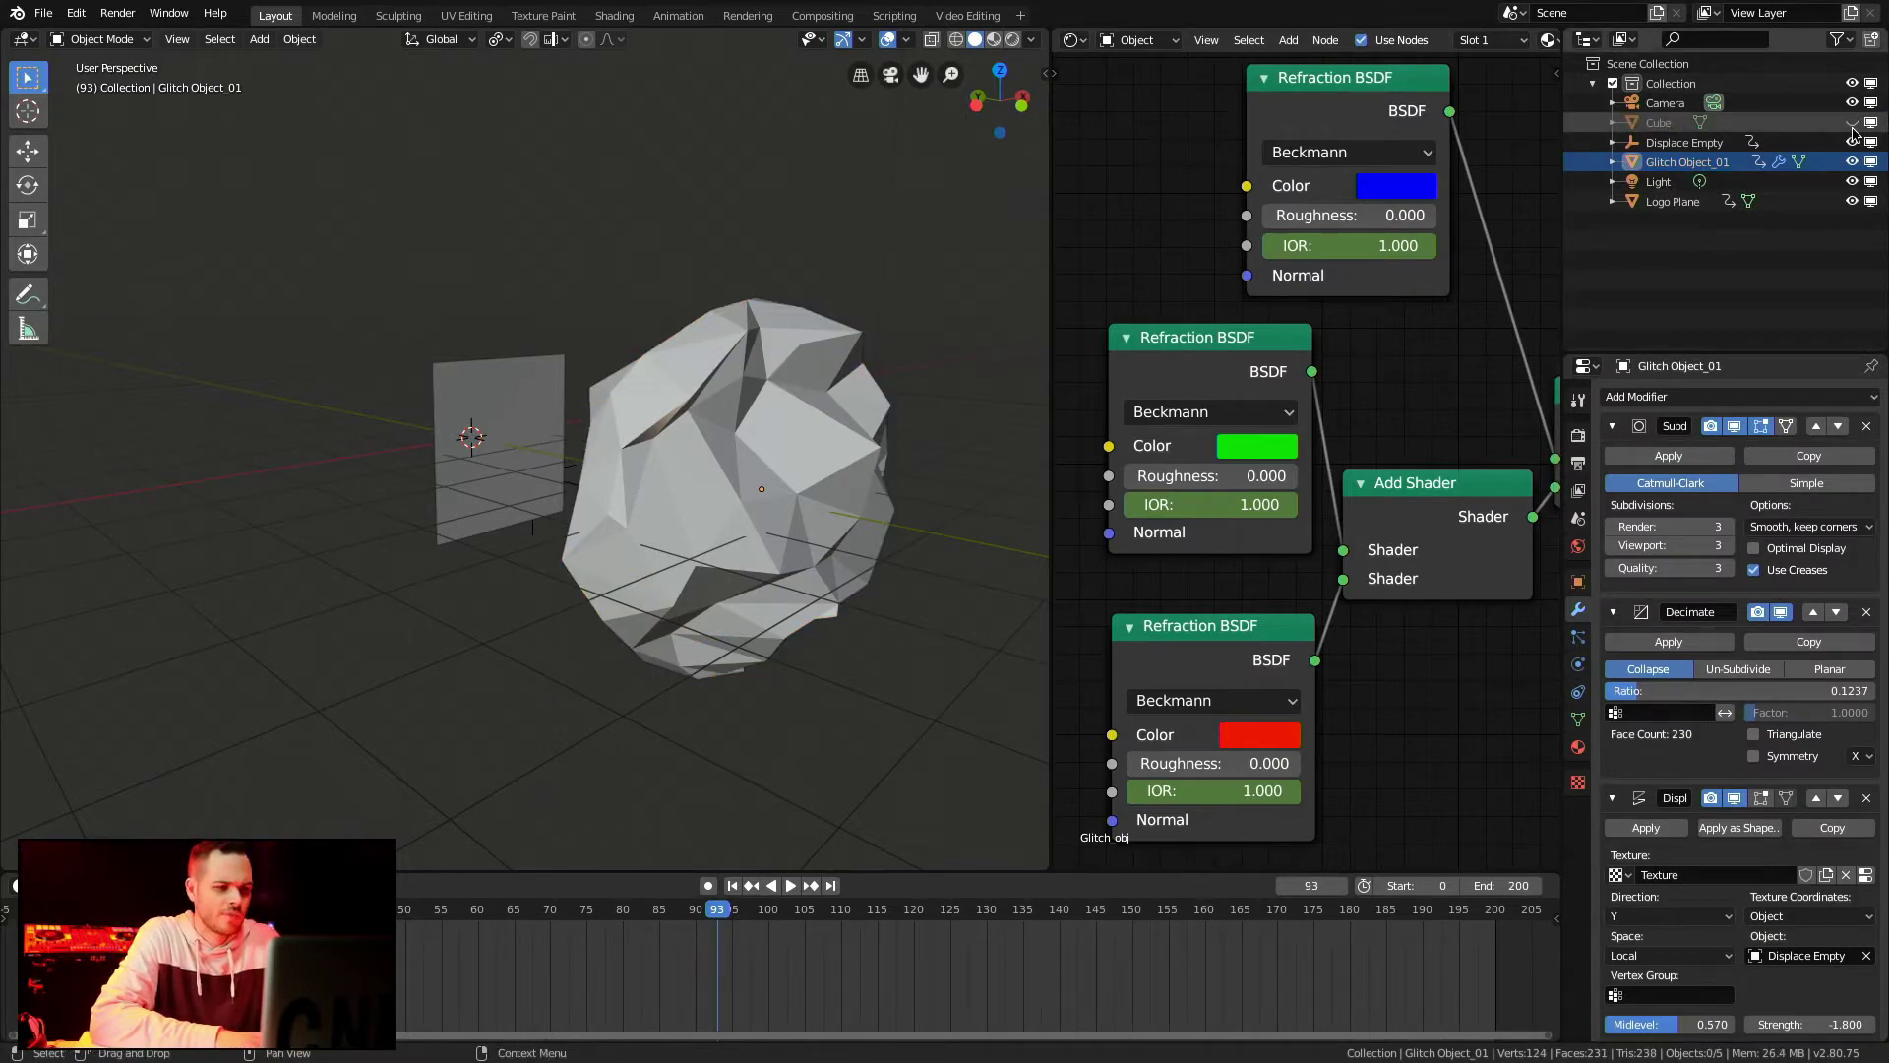
left_click(1852, 123)
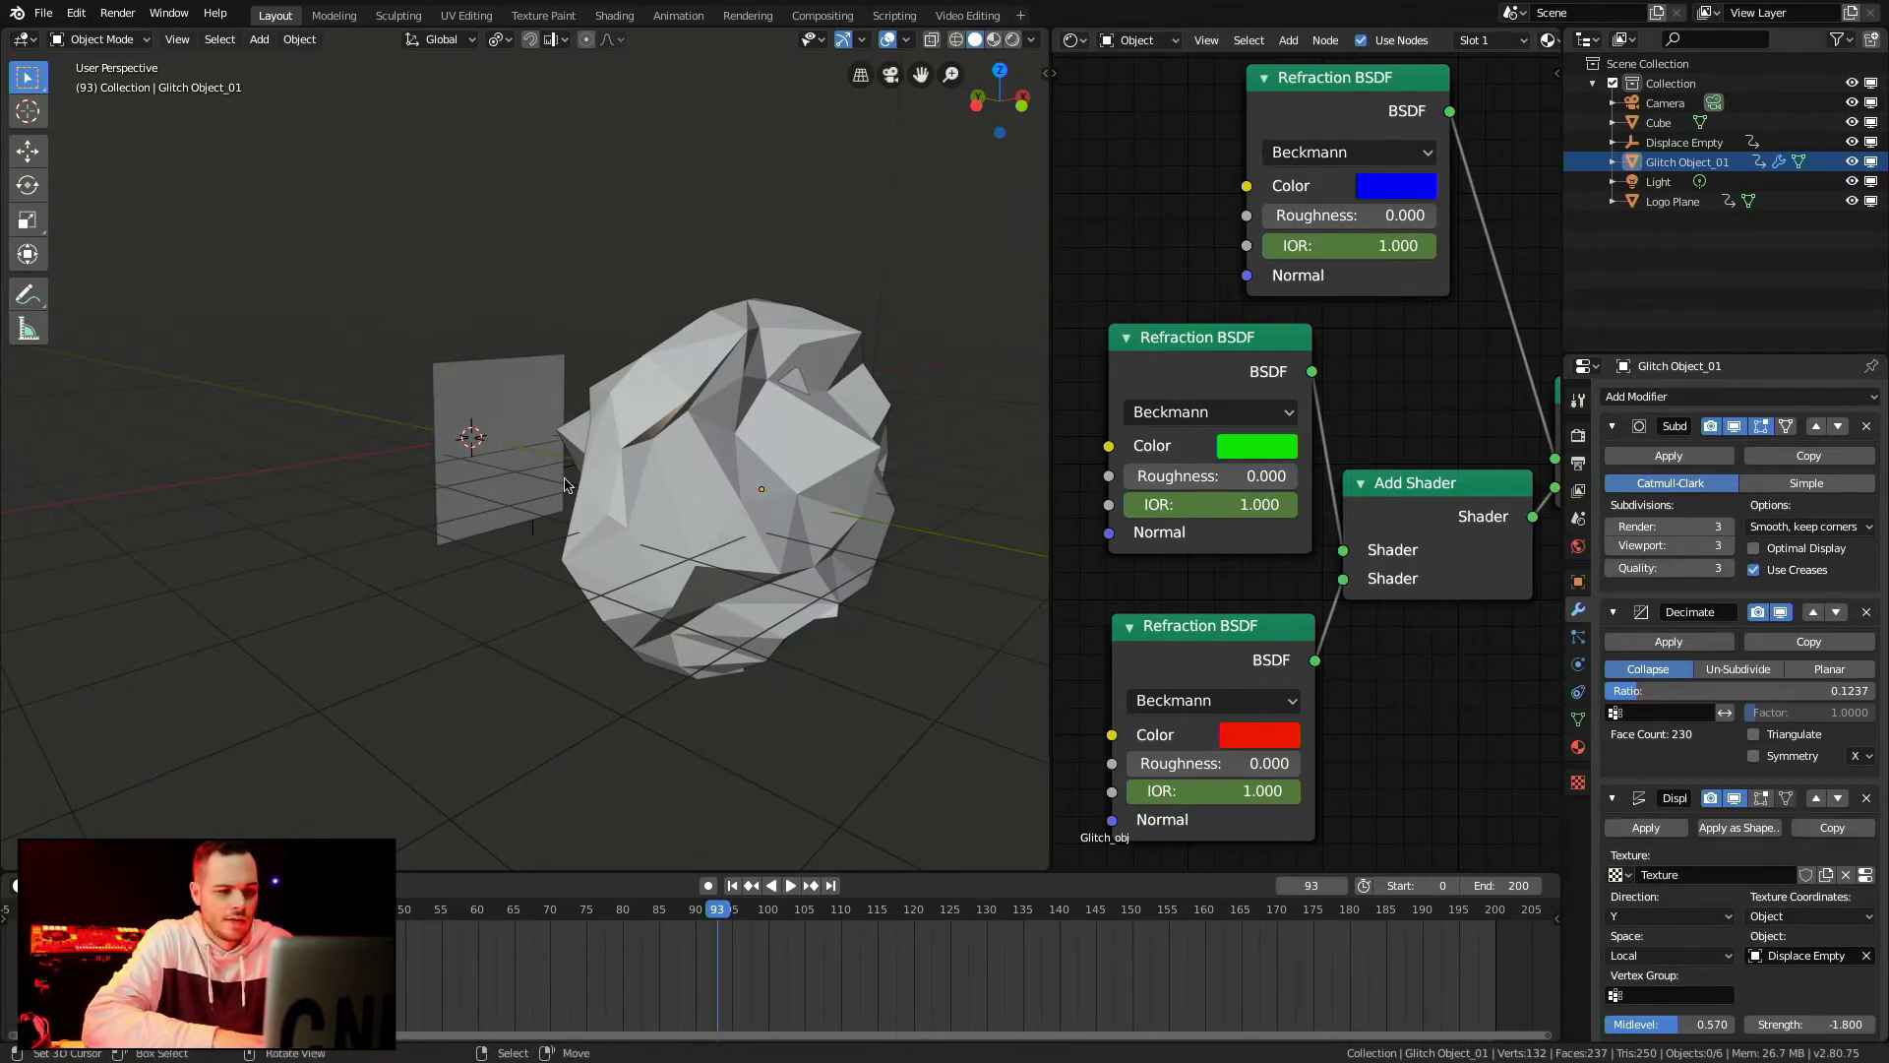
Step: Select the Logo Plane and check the file browser of its image texture without loading anything
left_click(498, 389)
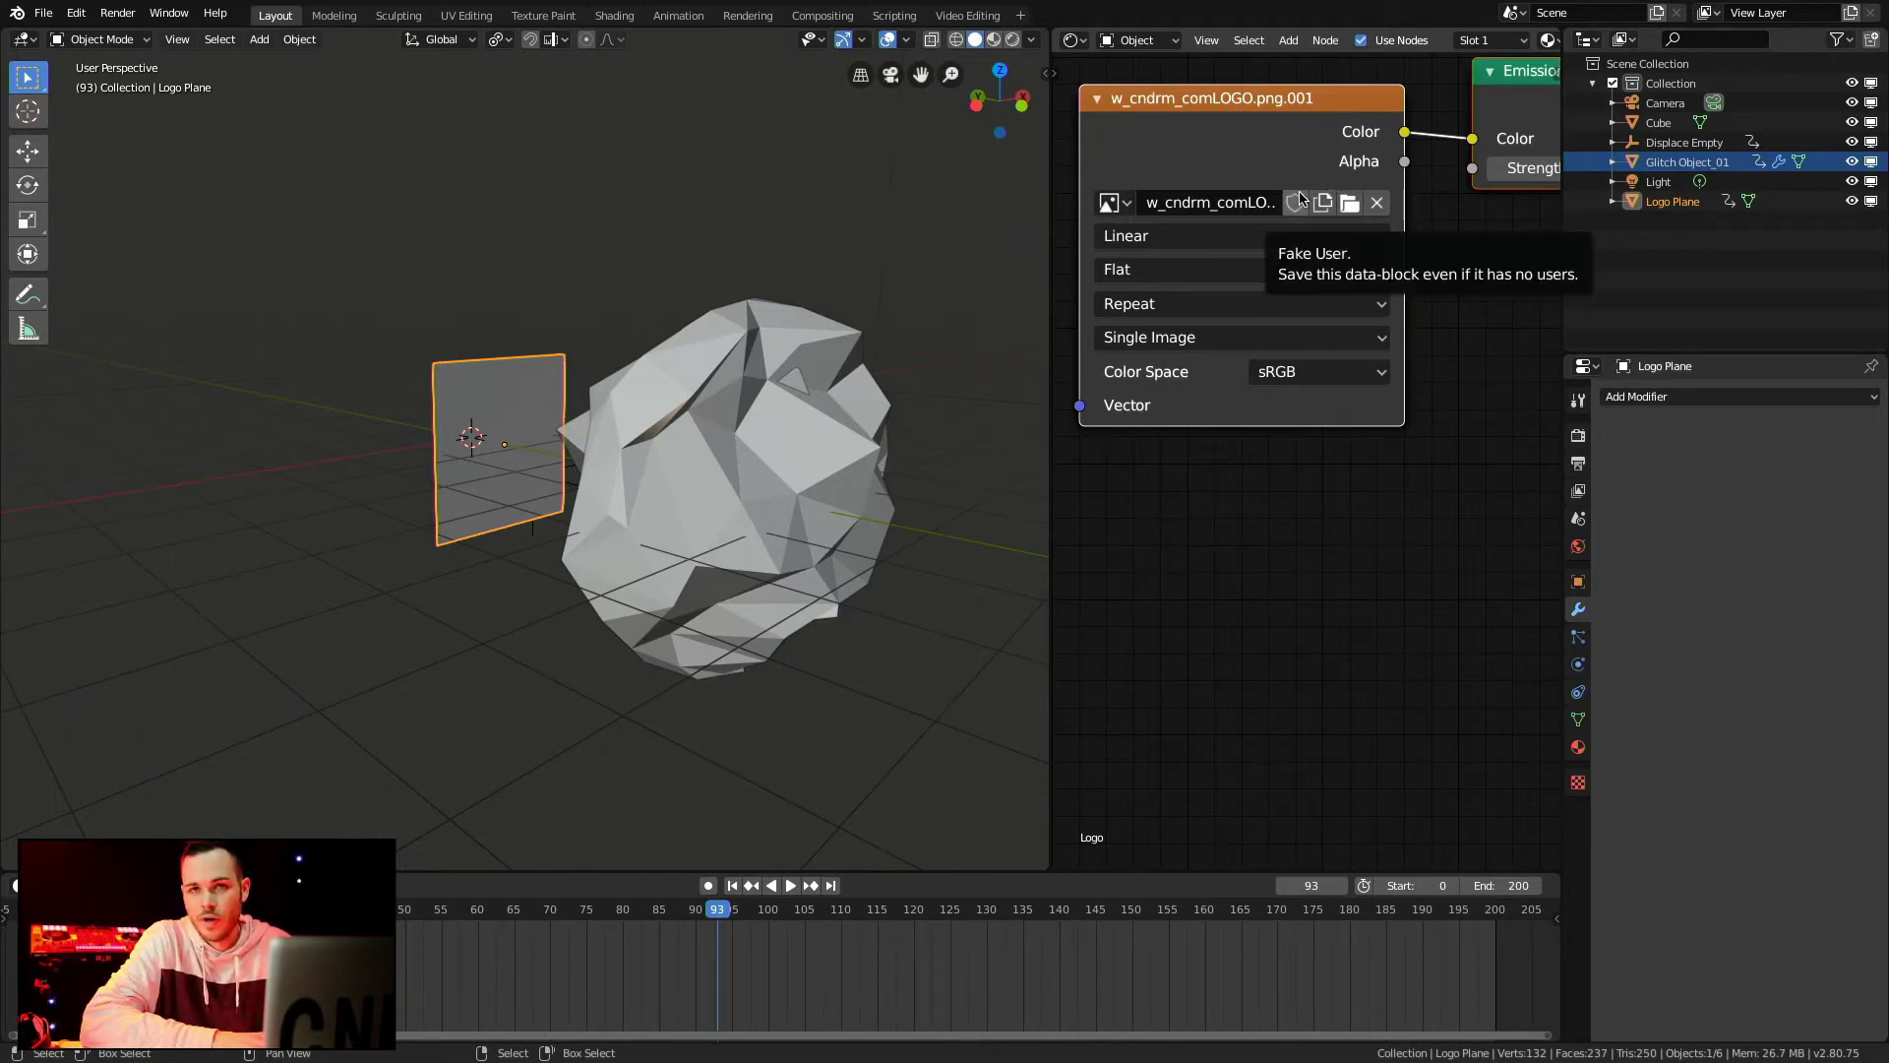
left_click(1349, 202)
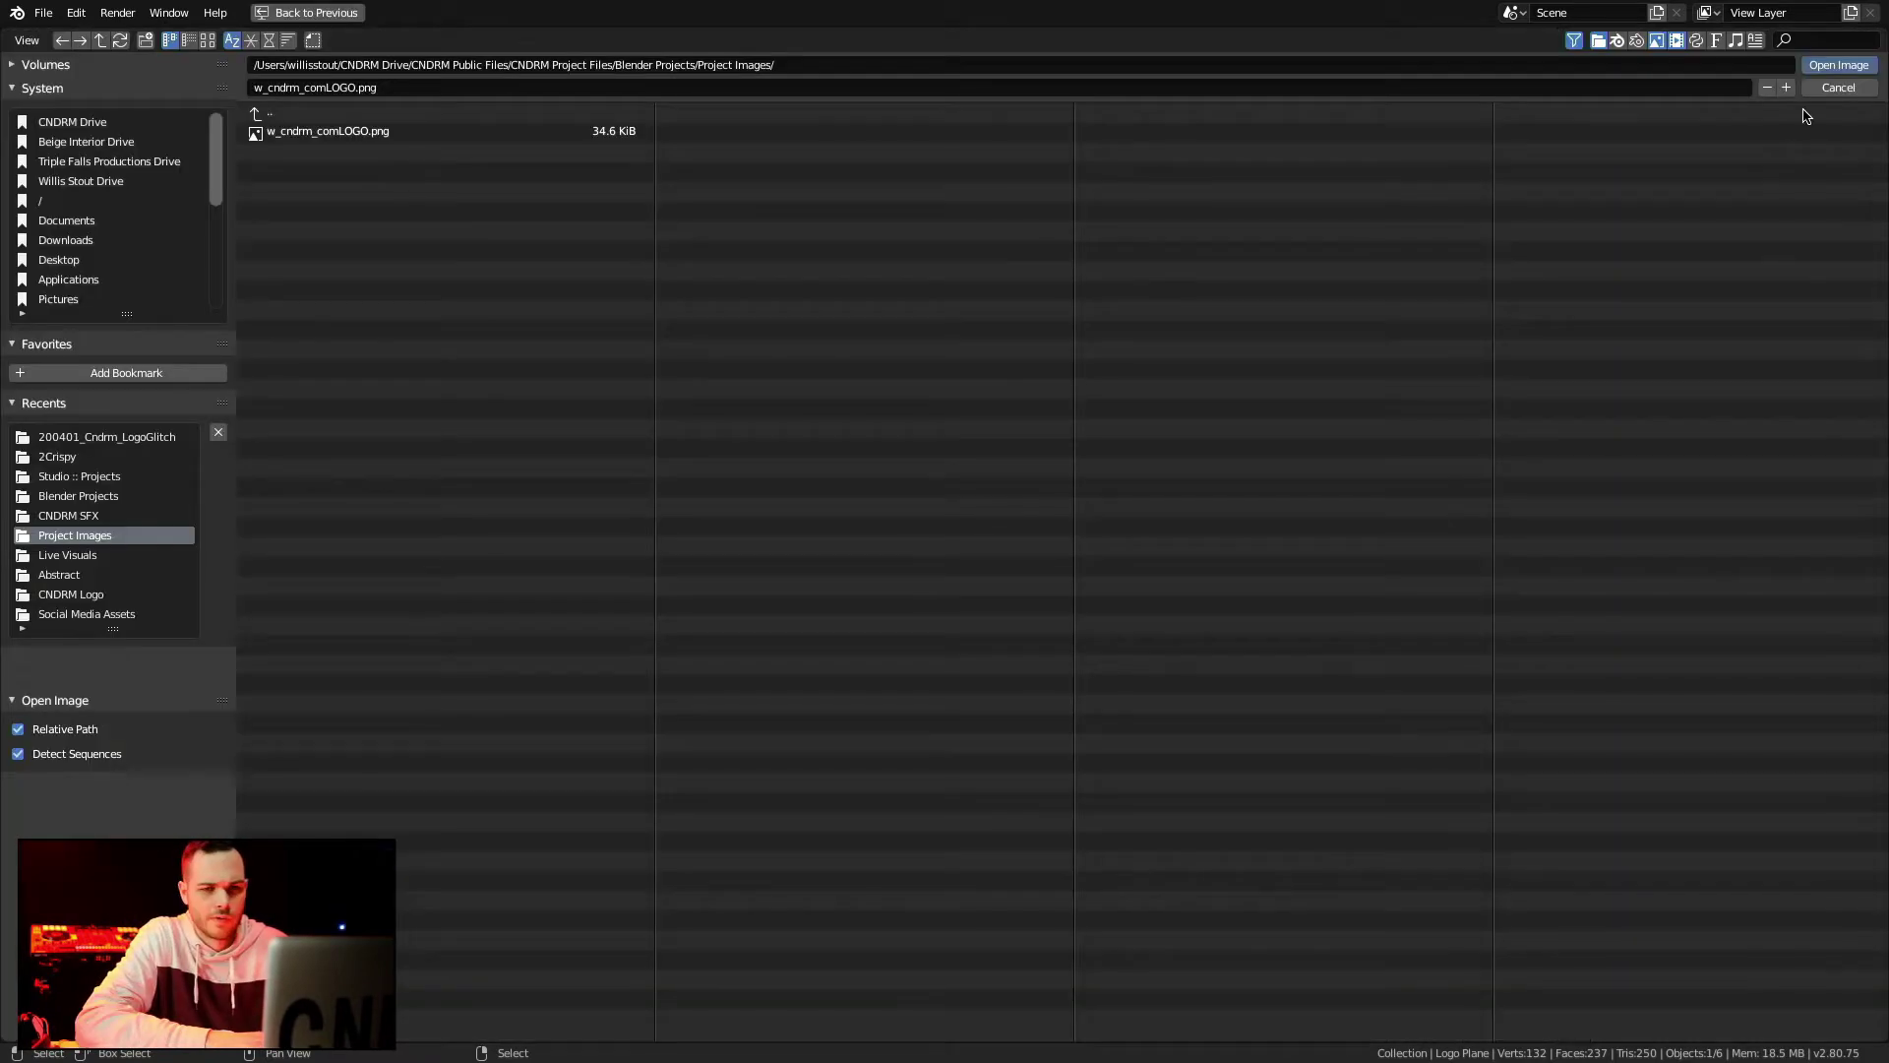
left_click(1828, 89)
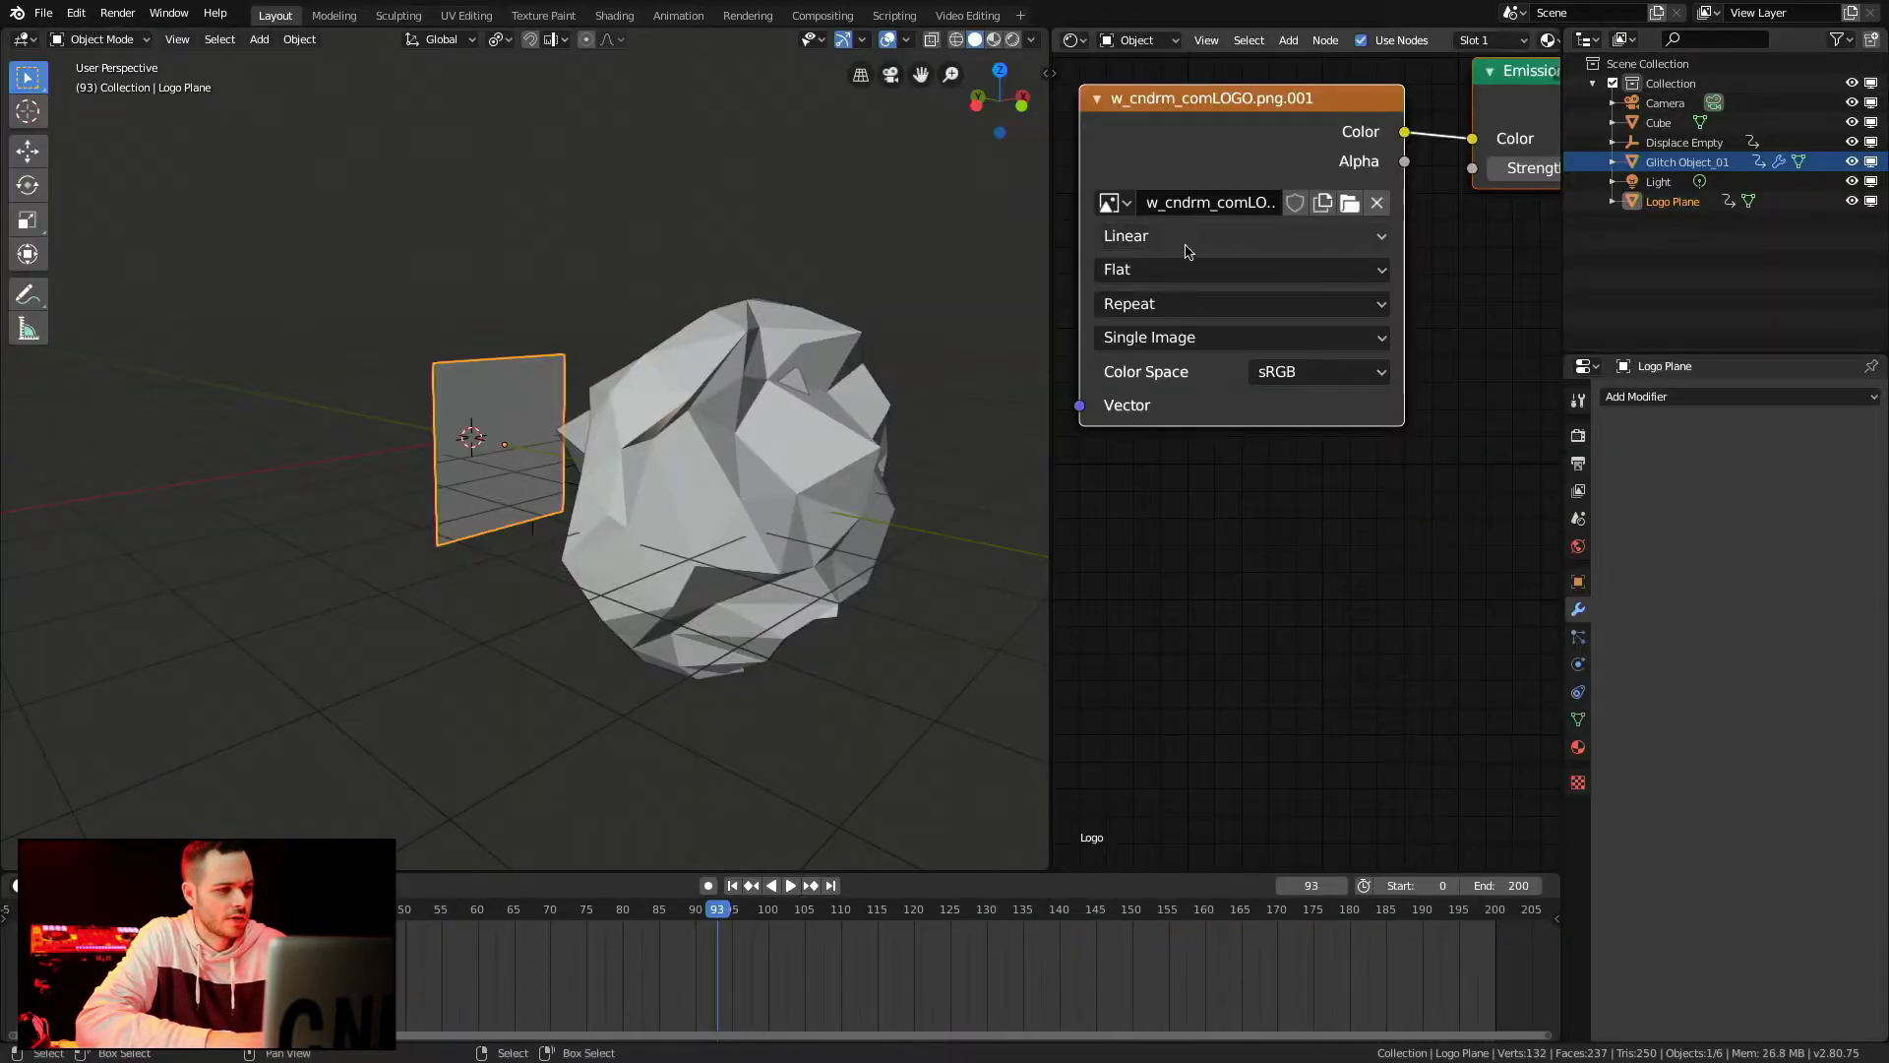
Step: Save the project as DeadKnights_LogoGlitch_02.blend in the 200401_Cndrm_LogoGlitch folder on the Desktop
key("shift+super+s")
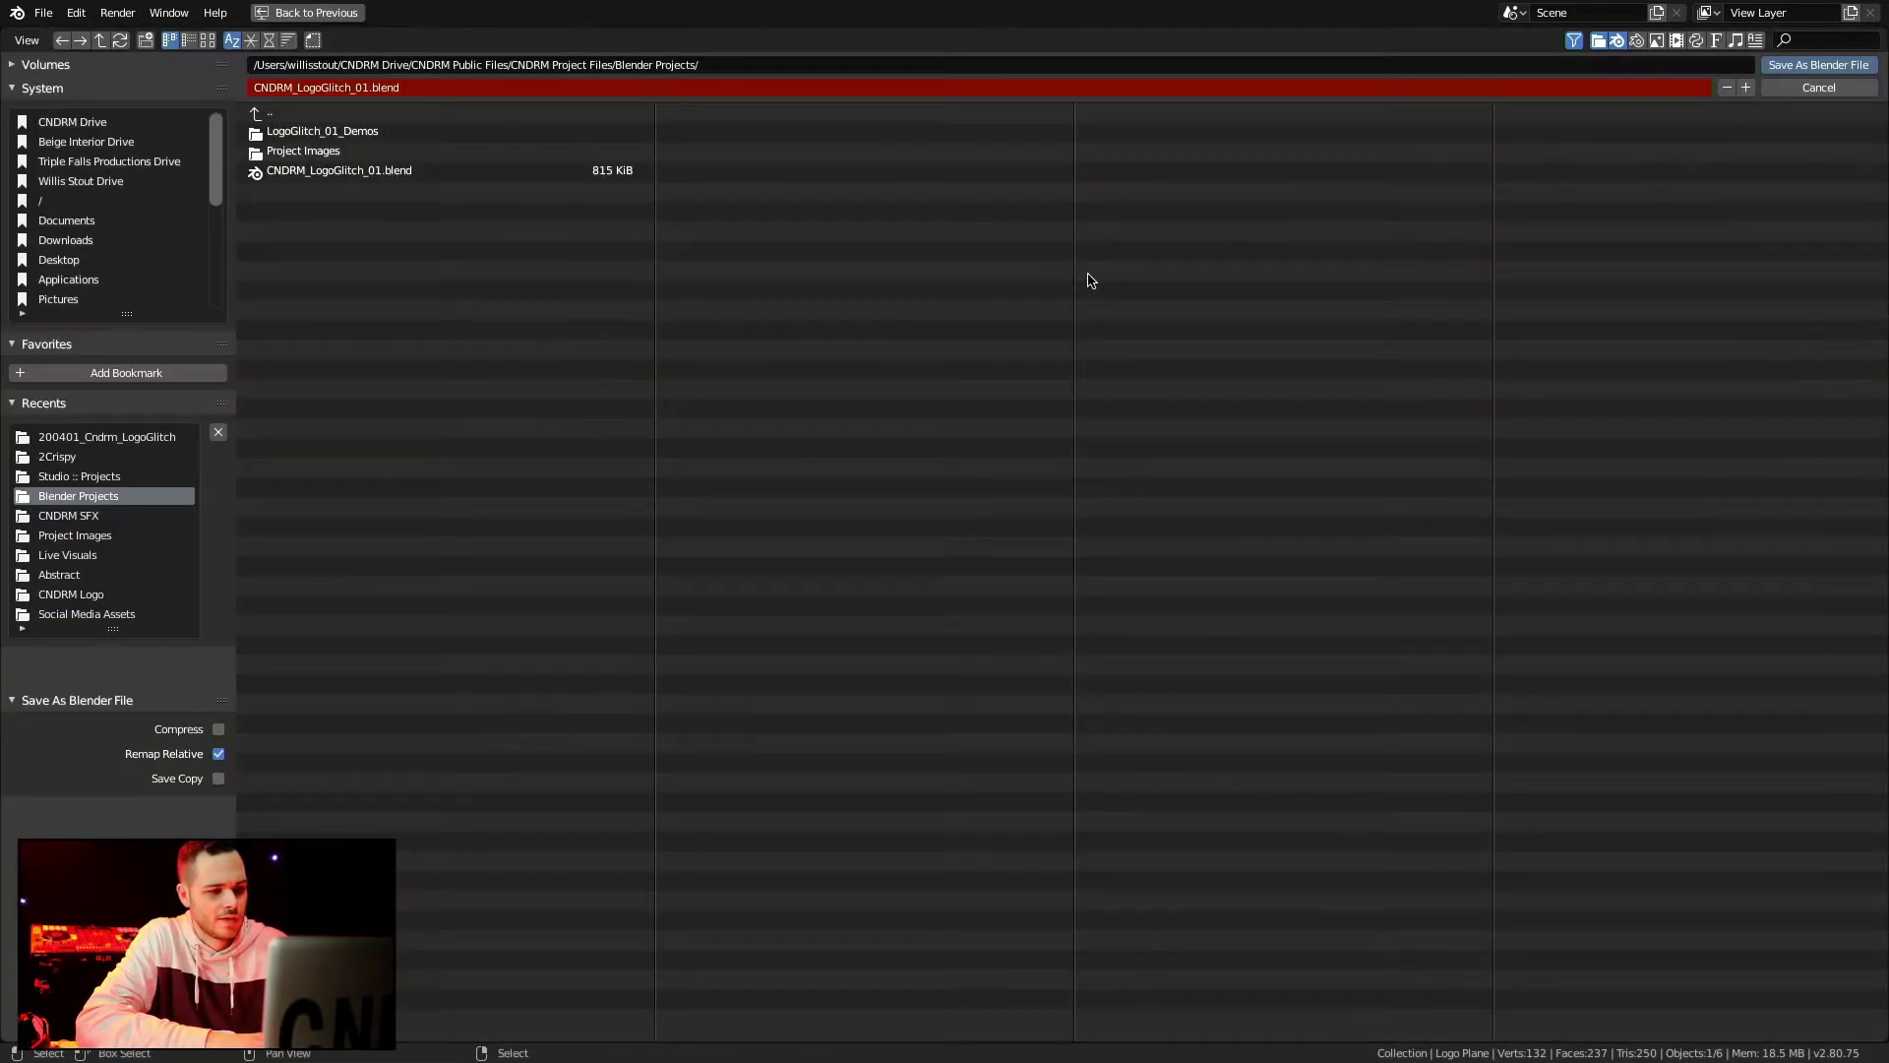
left_click(349, 88)
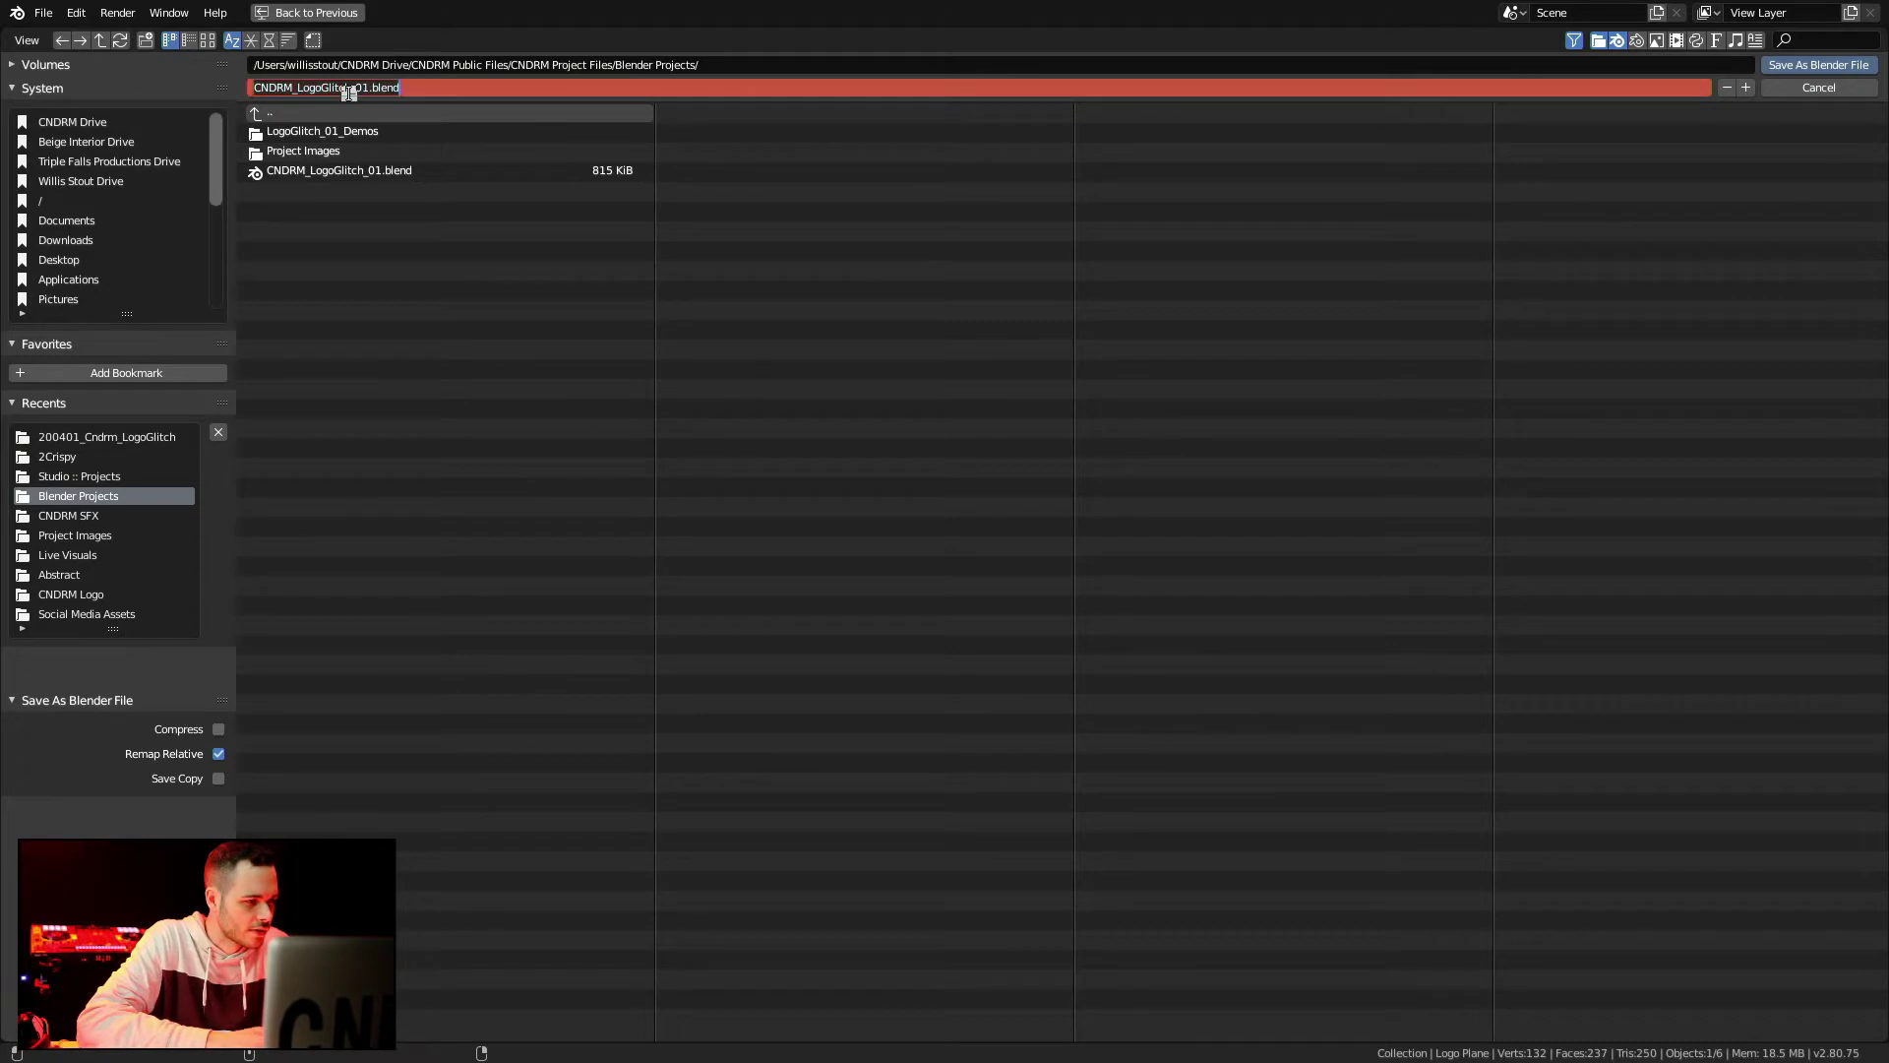
left_click(349, 89)
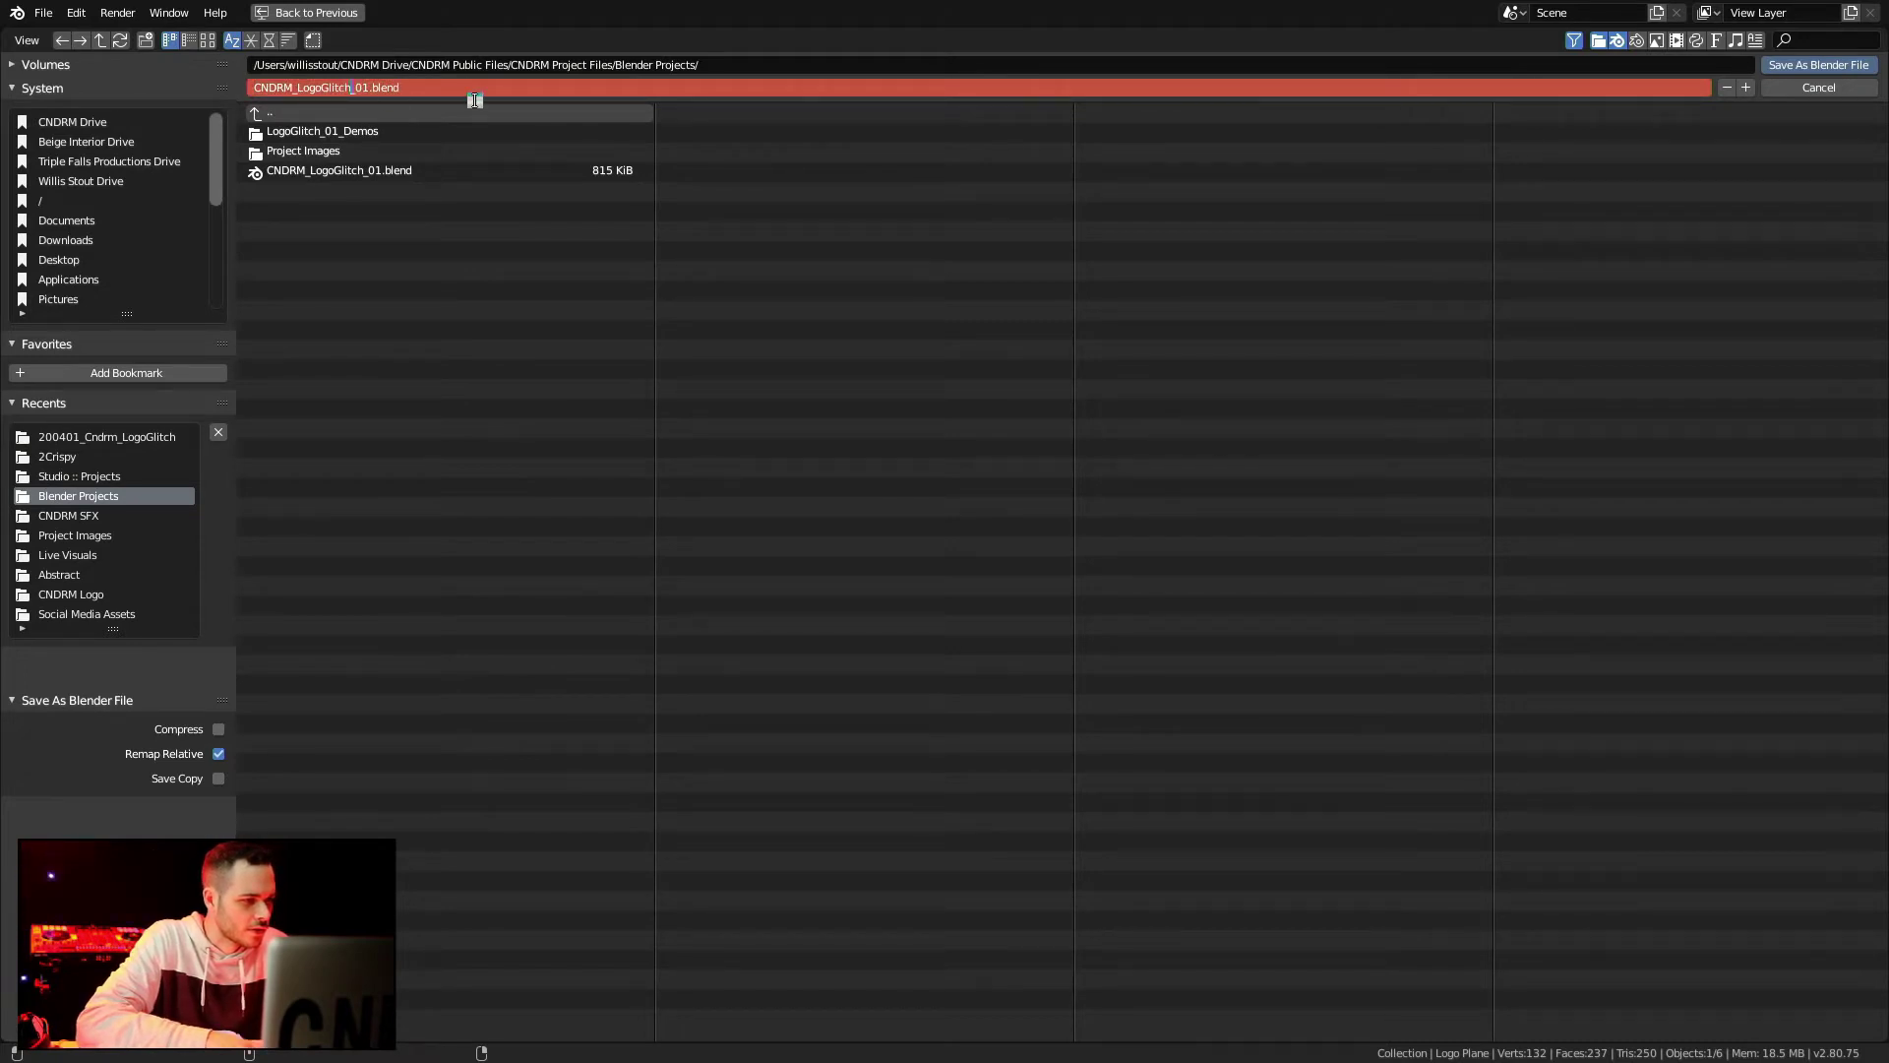
key("shift+Home")
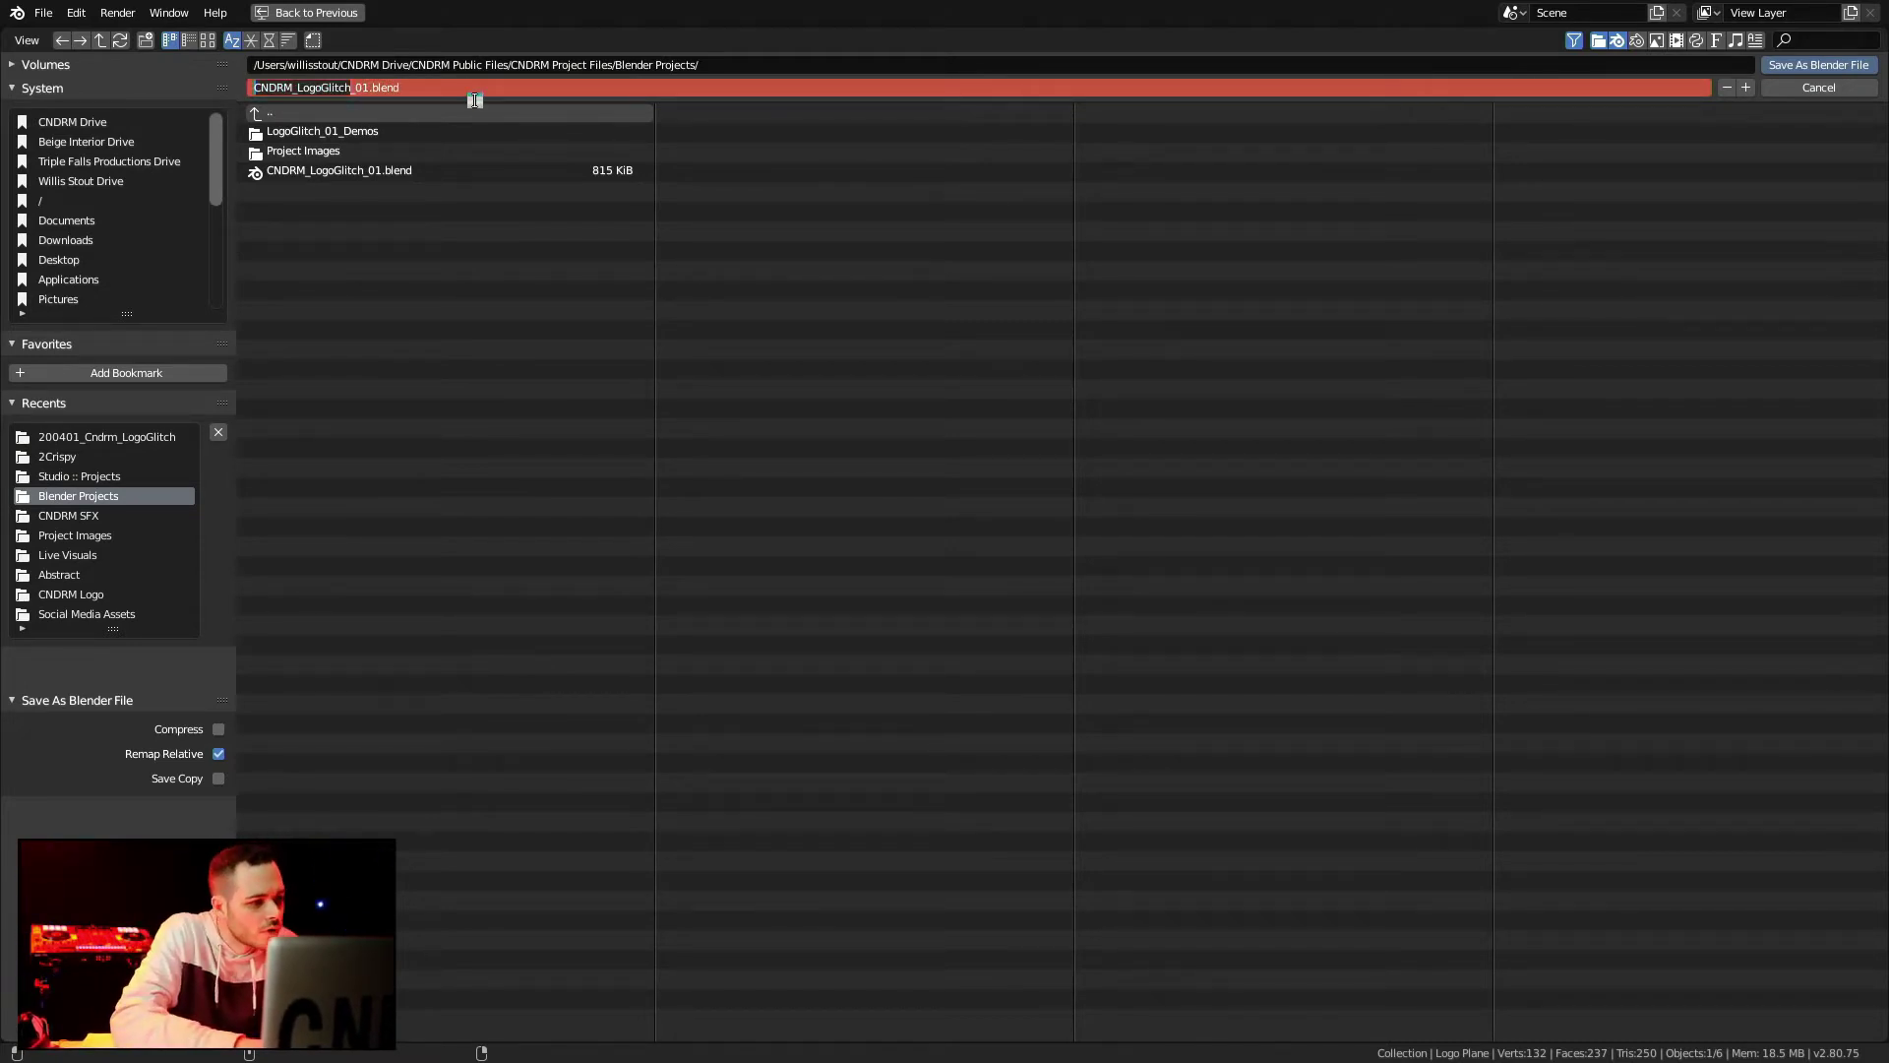
left_click(388, 92)
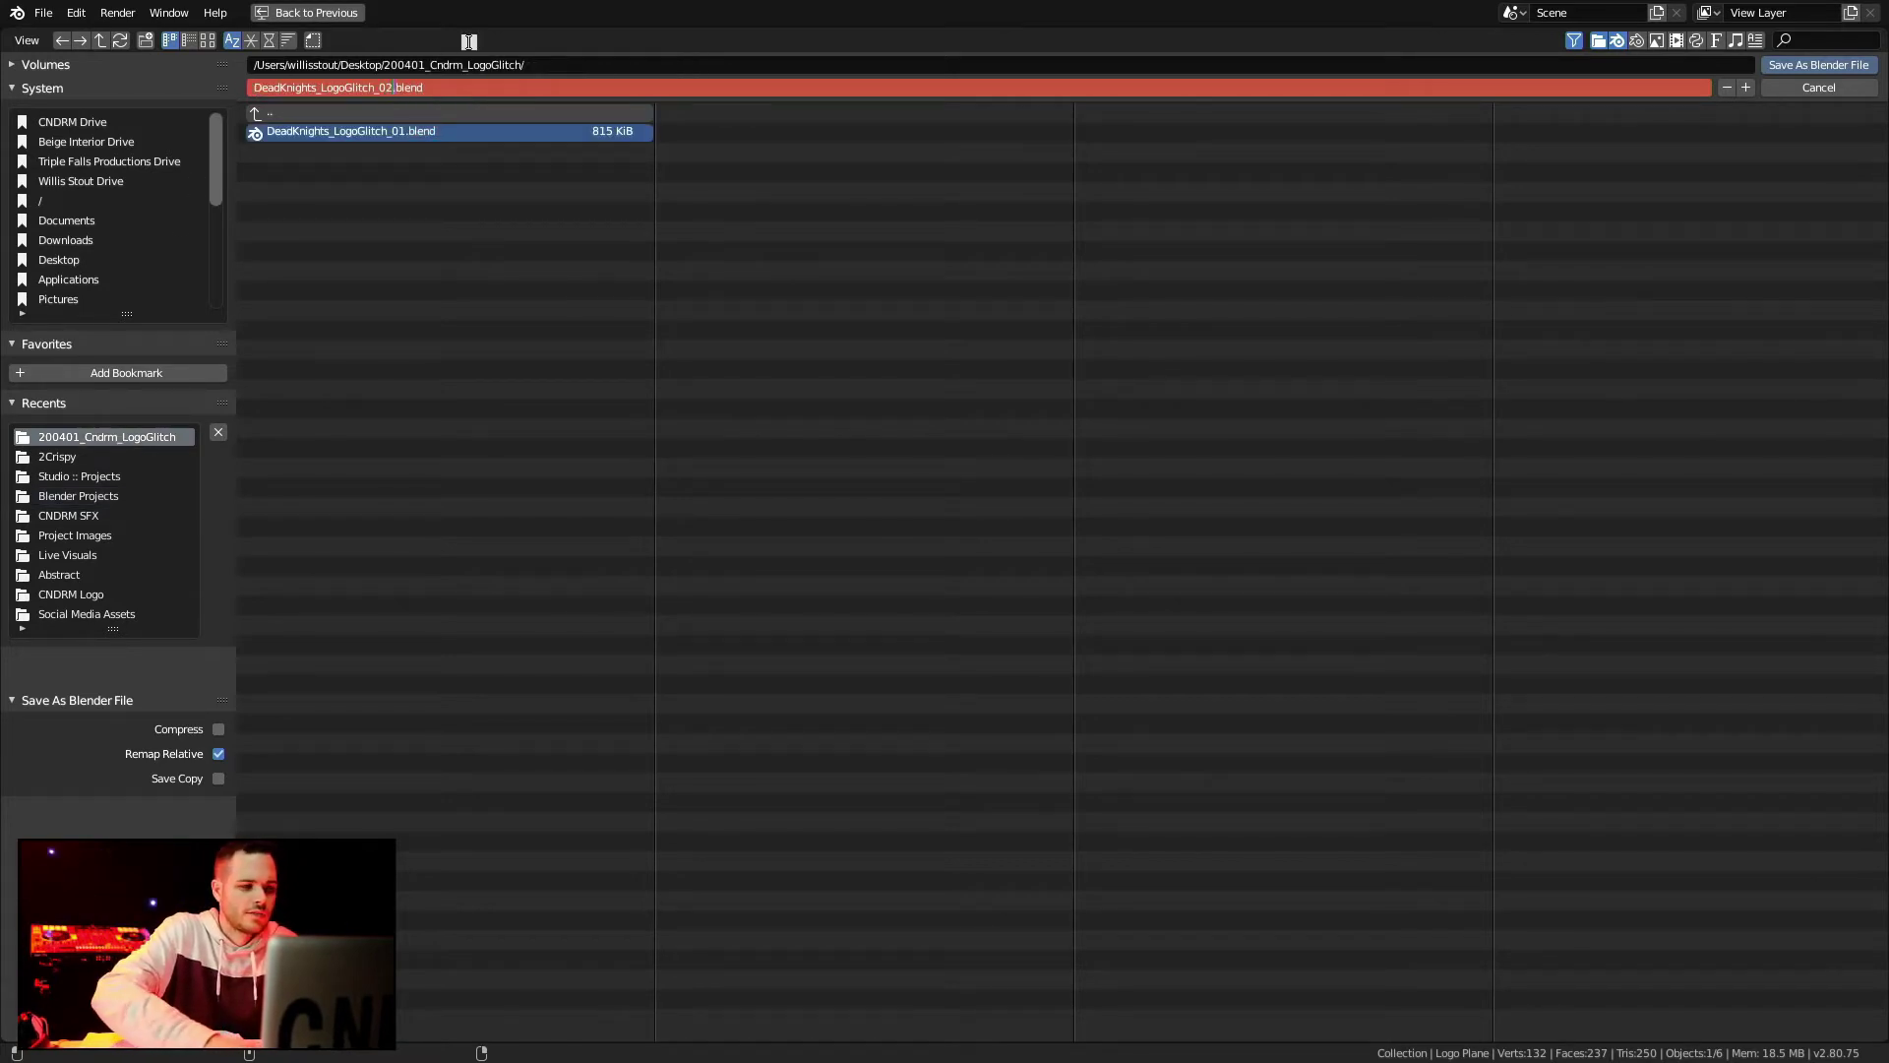
key("Return")
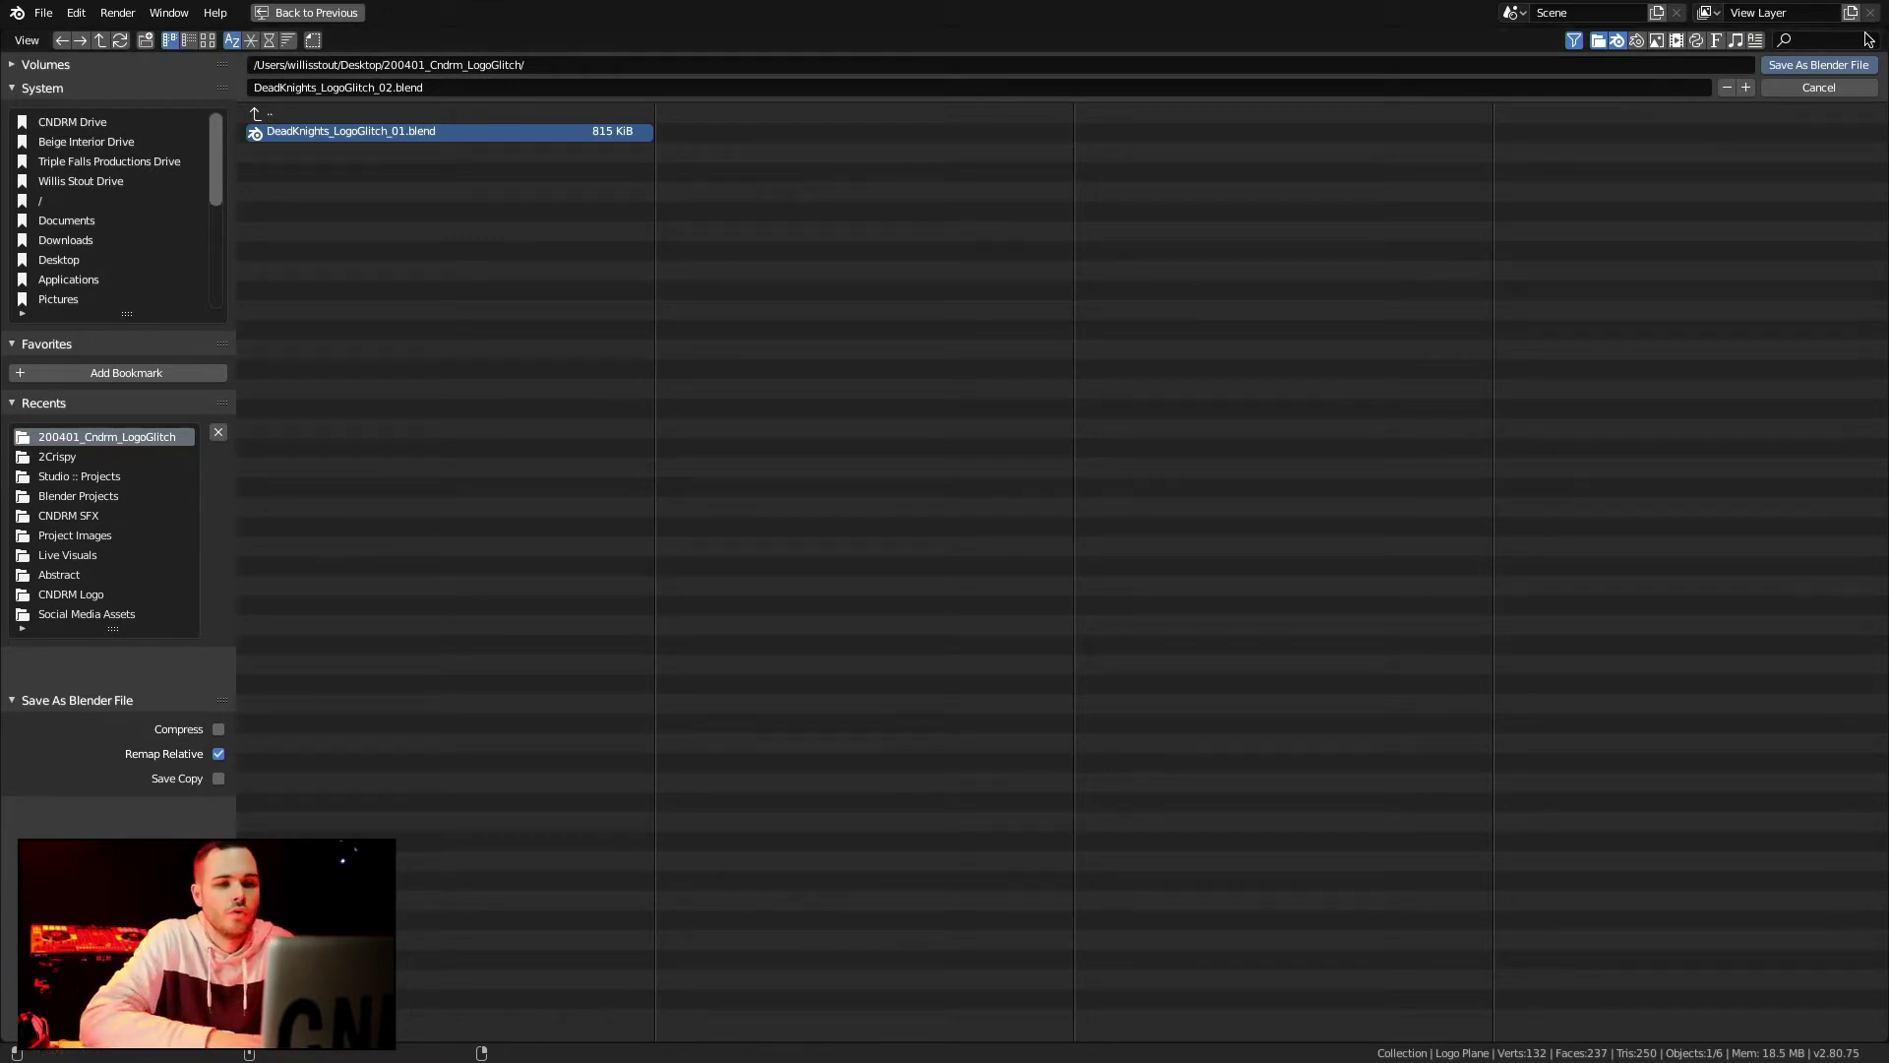
left_click(1824, 67)
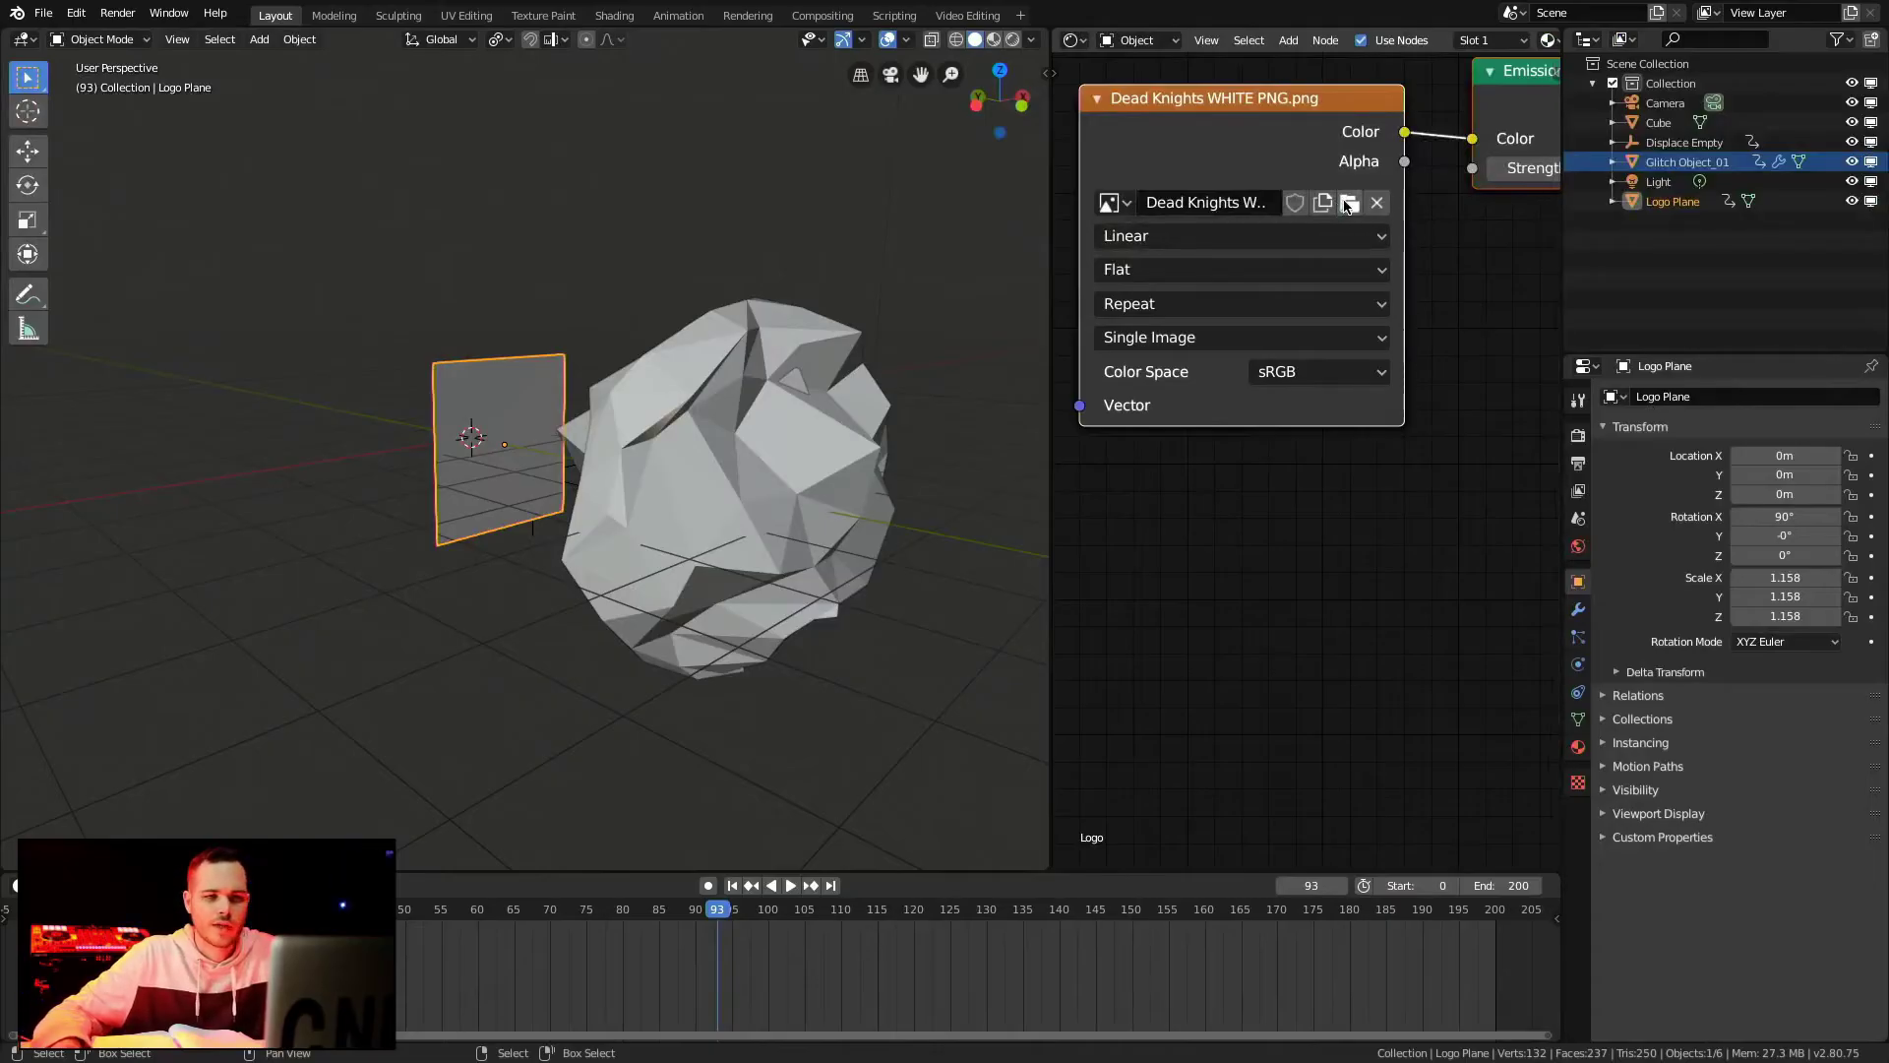
Step: Load Dead Knights WHITE PNG.png into the Logo Plane's image texture node
left_click(1338, 205)
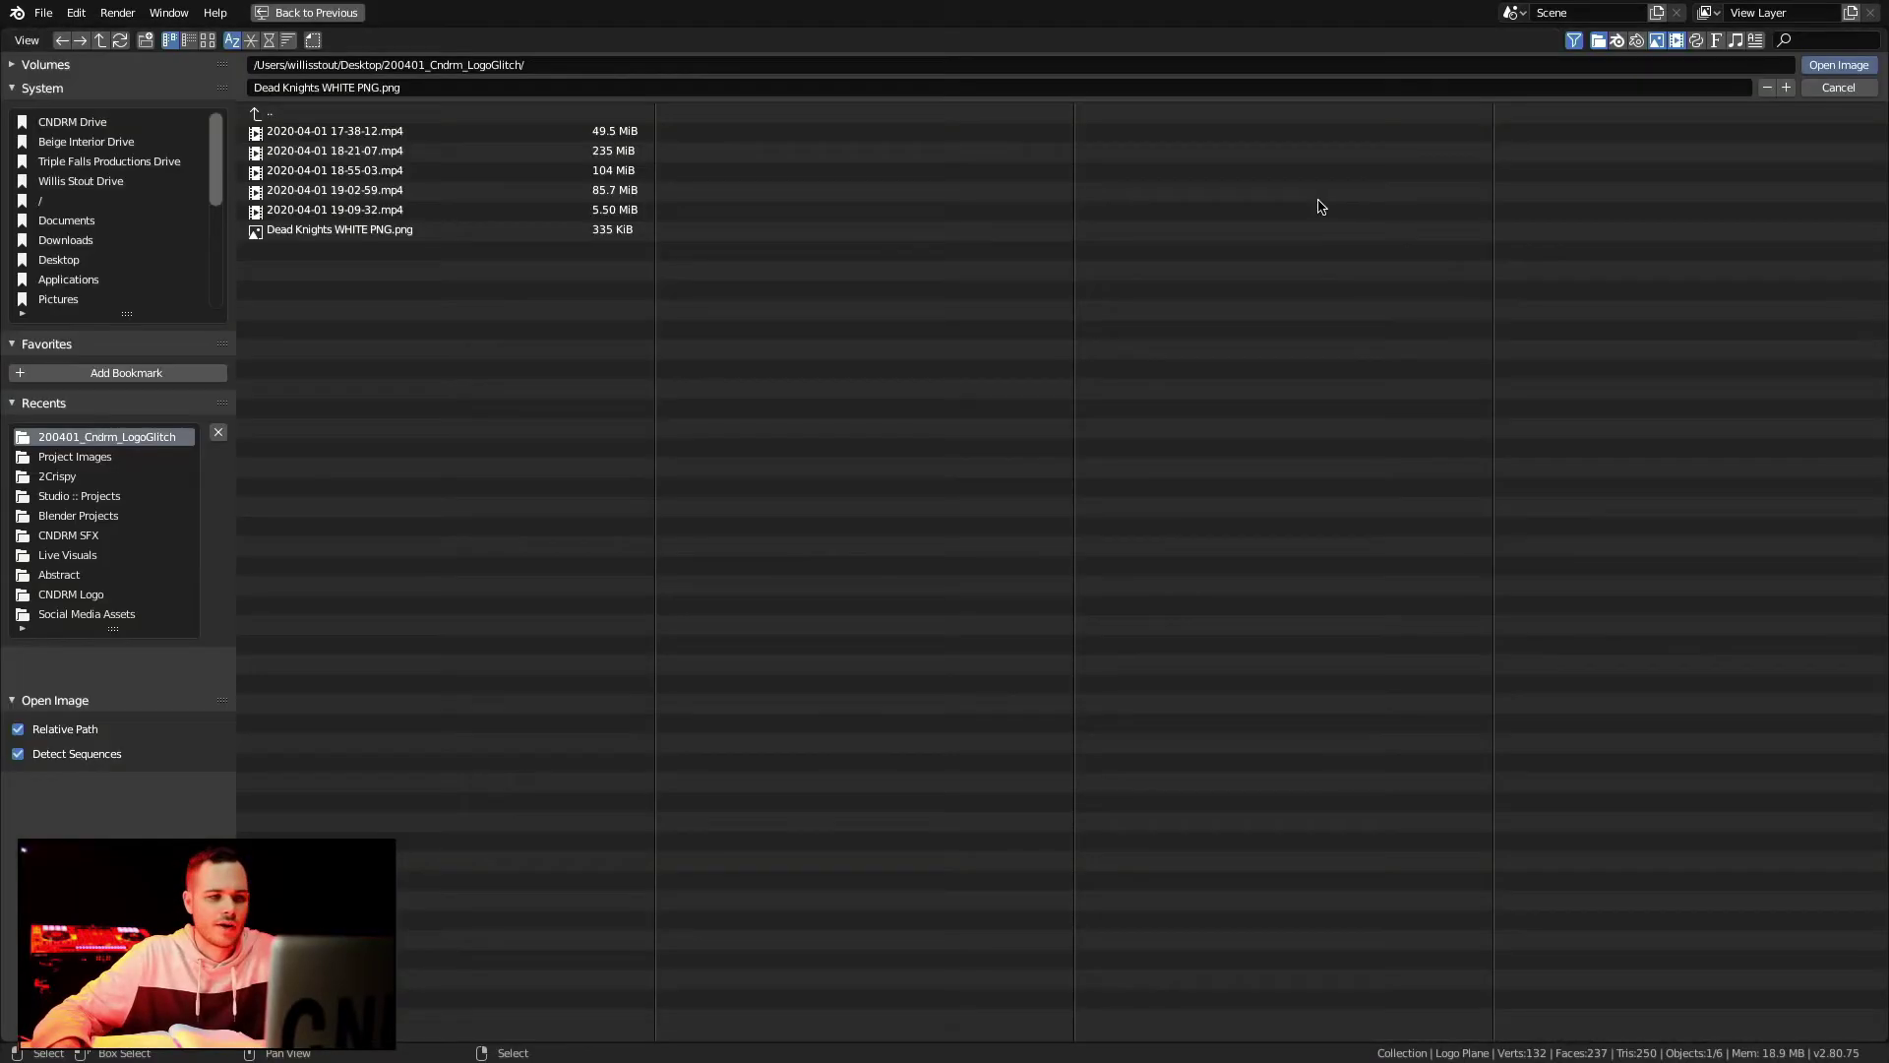
left_click(367, 234)
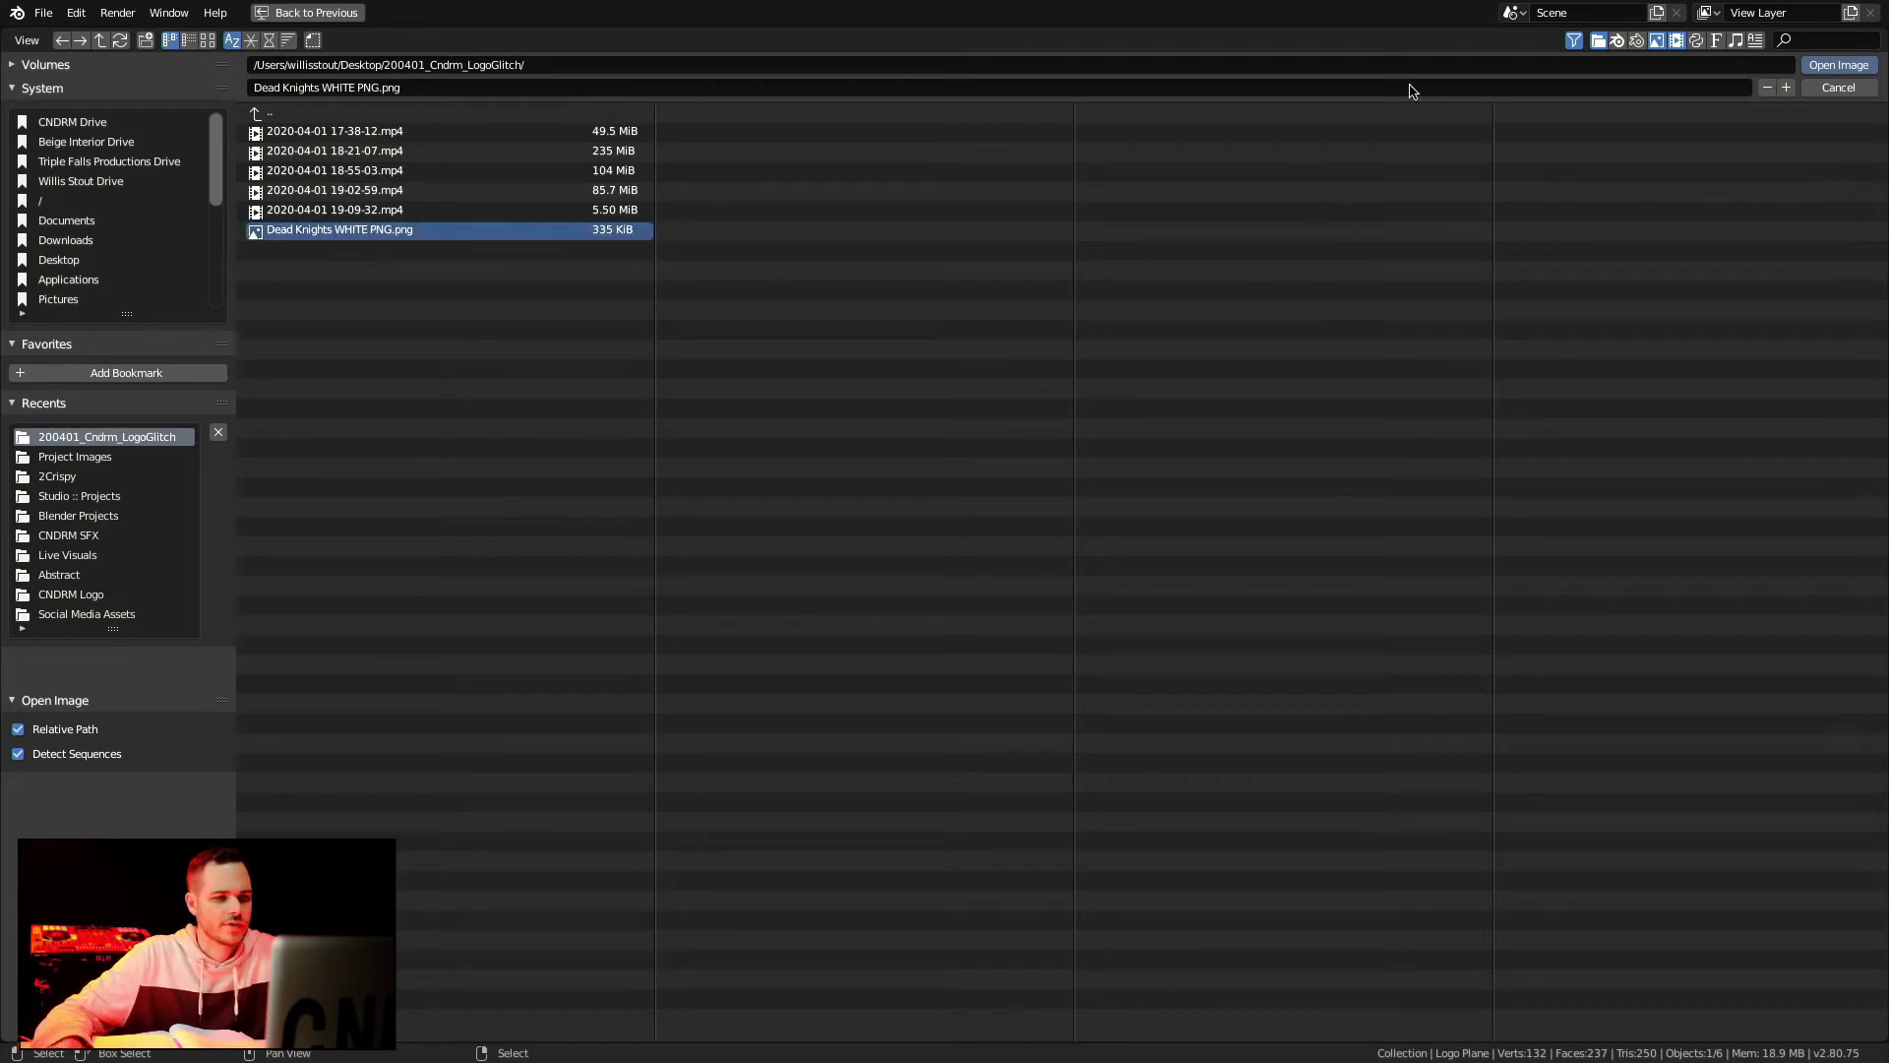
left_click(1839, 64)
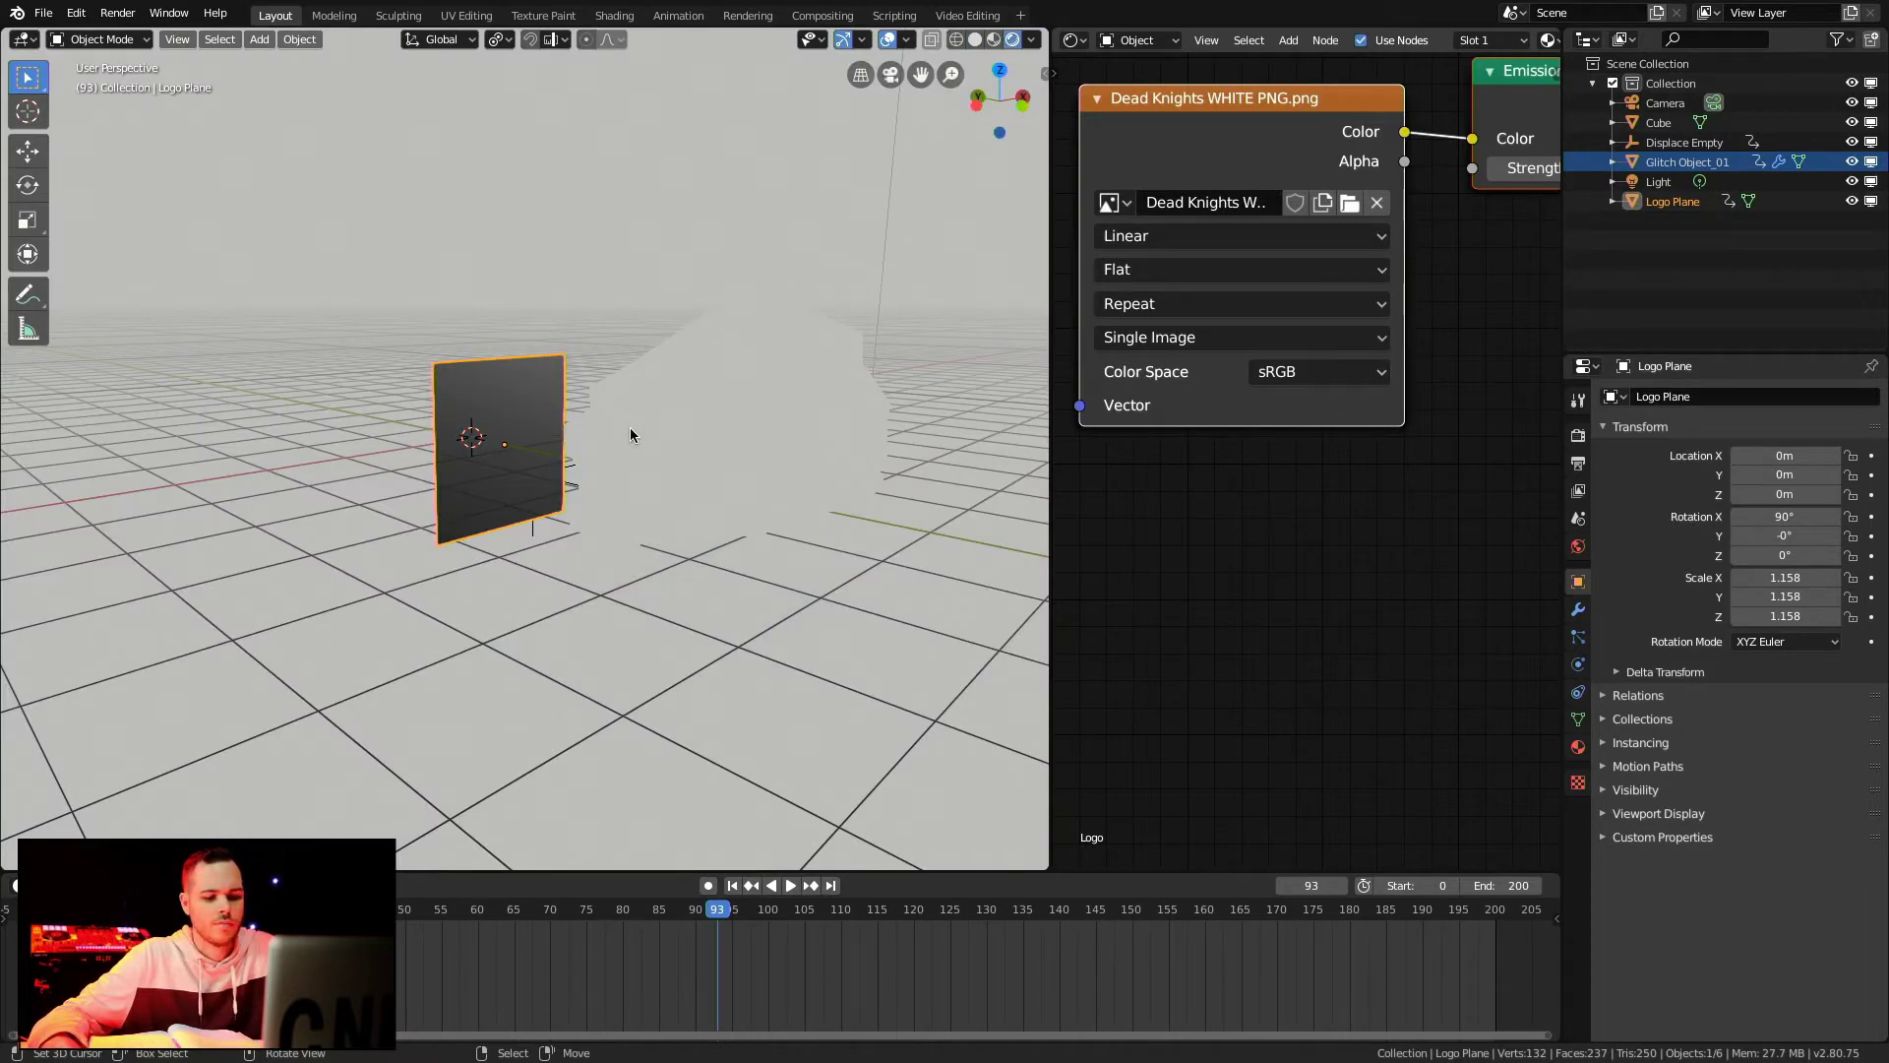
Step: Preview the logo's glitch animation through the camera by scrubbing and playing the timeline, stopping at frame 15
key("KP_0")
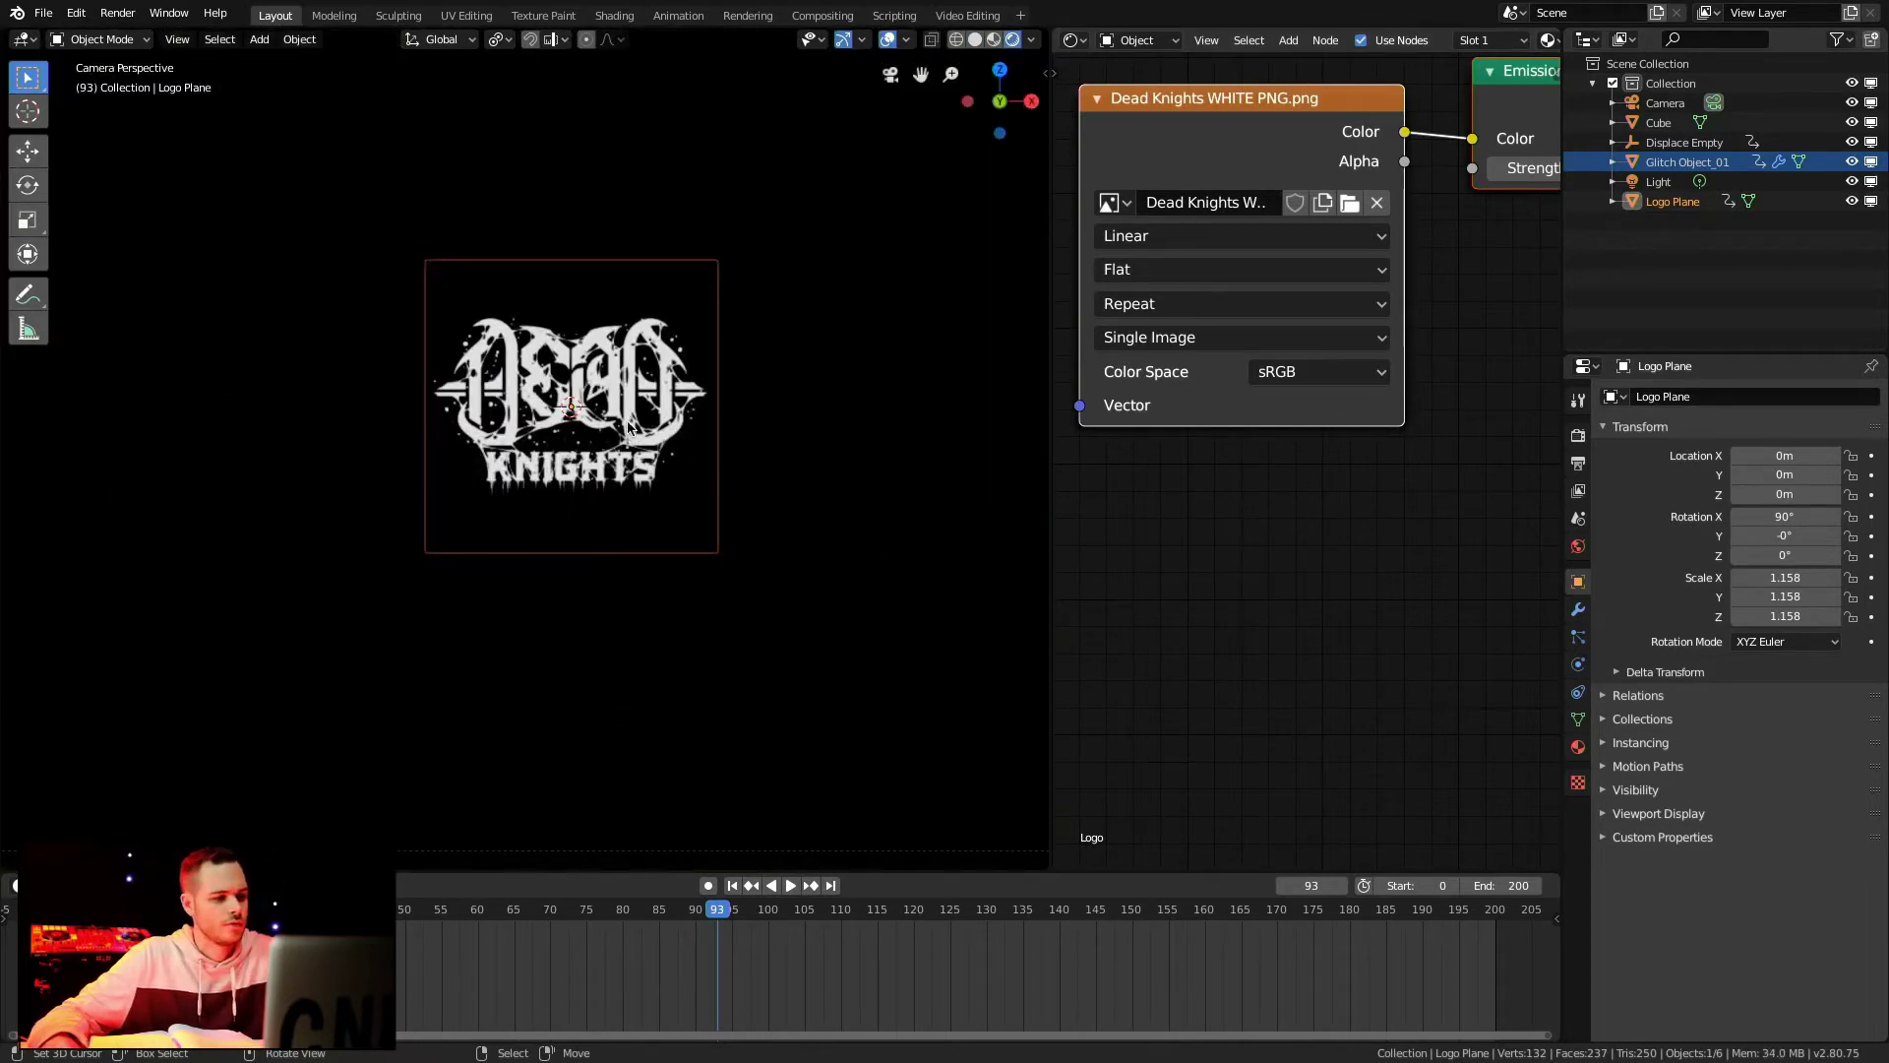
scroll(604, 386, "up", 4)
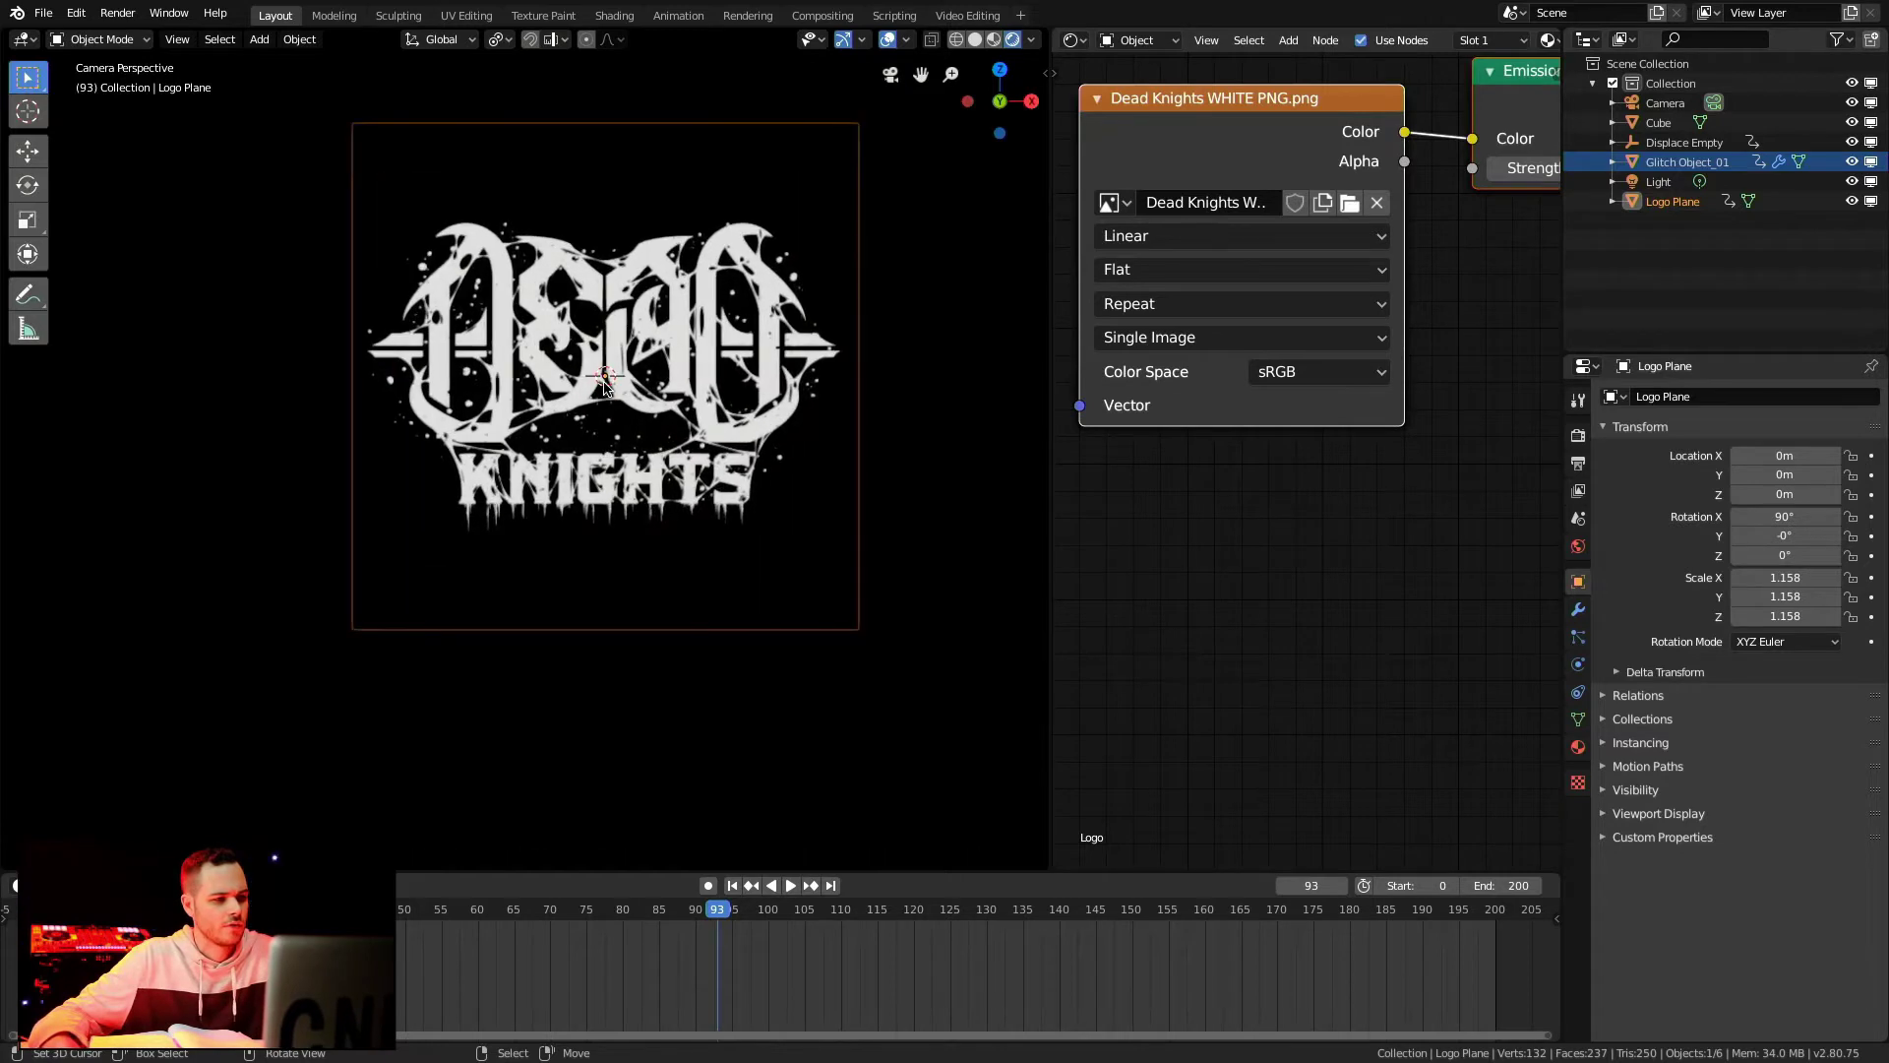
middle_click_drag(699, 367, 628, 421, "shift")
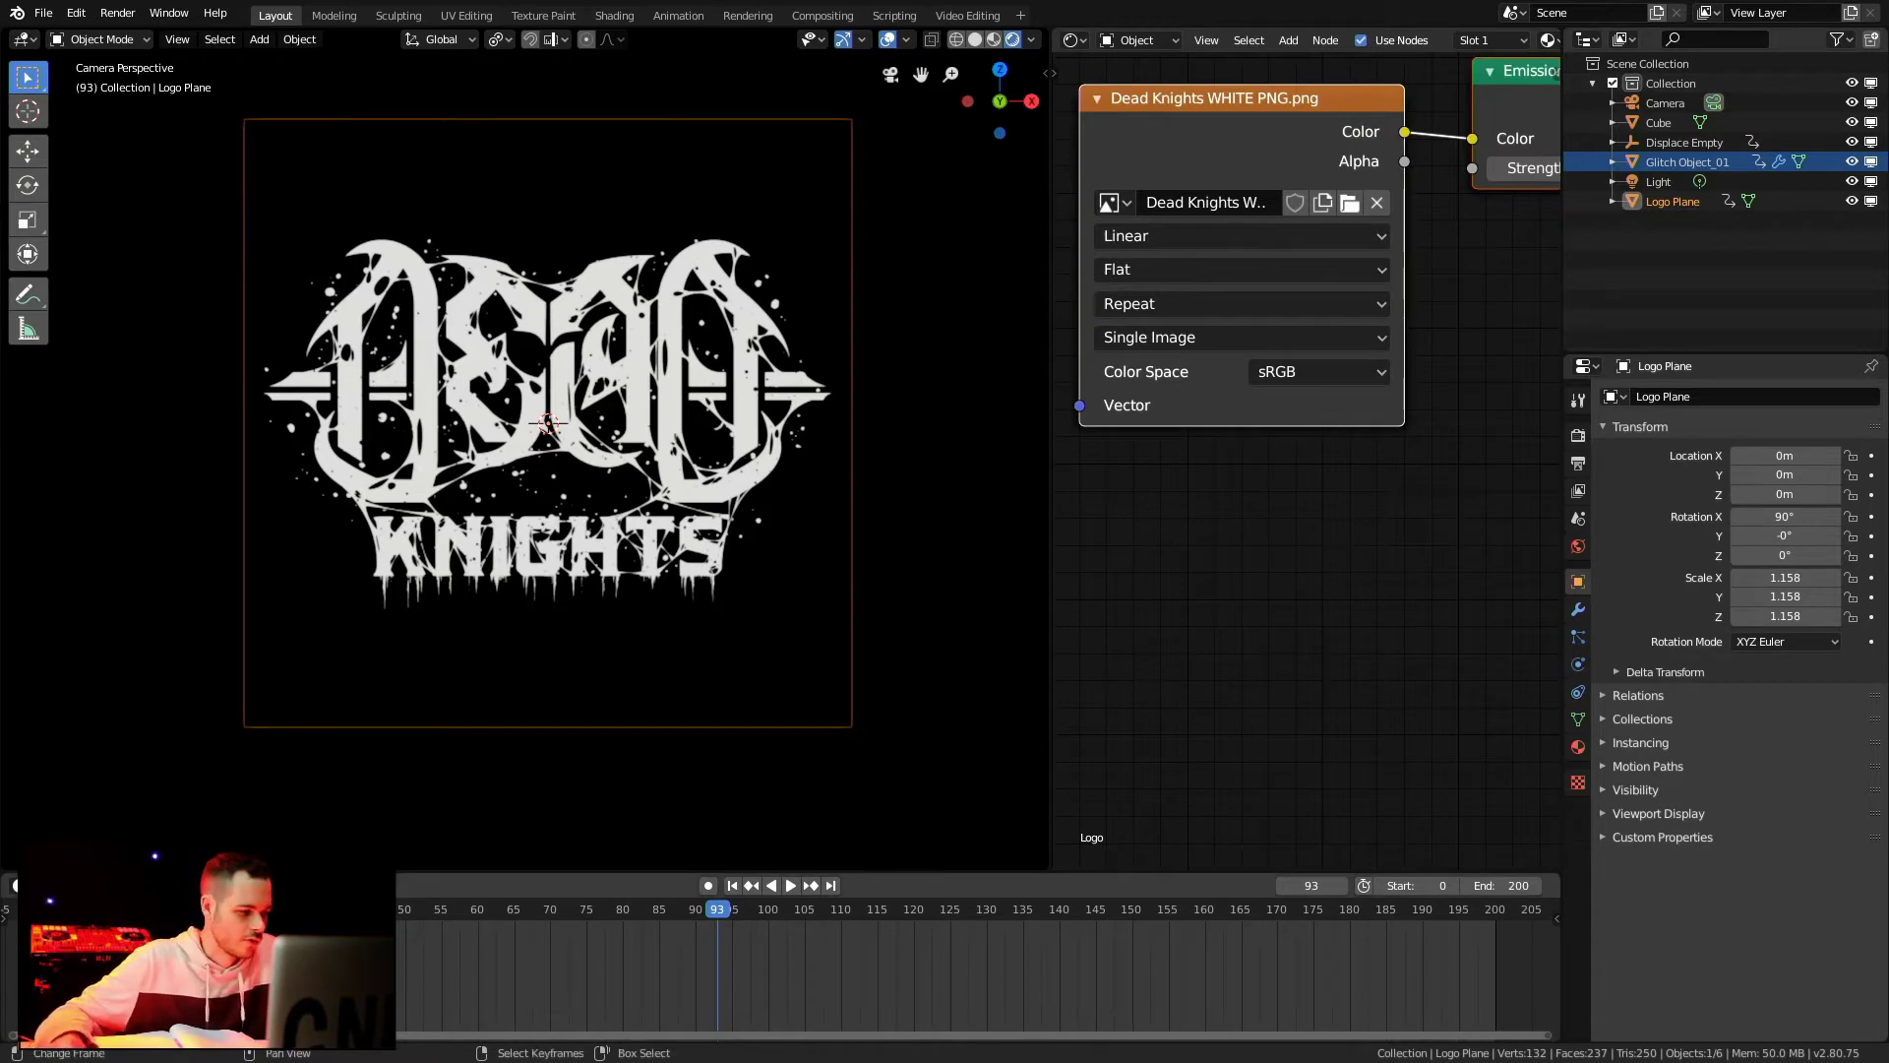
left_click_drag(113, 935, 193, 935)
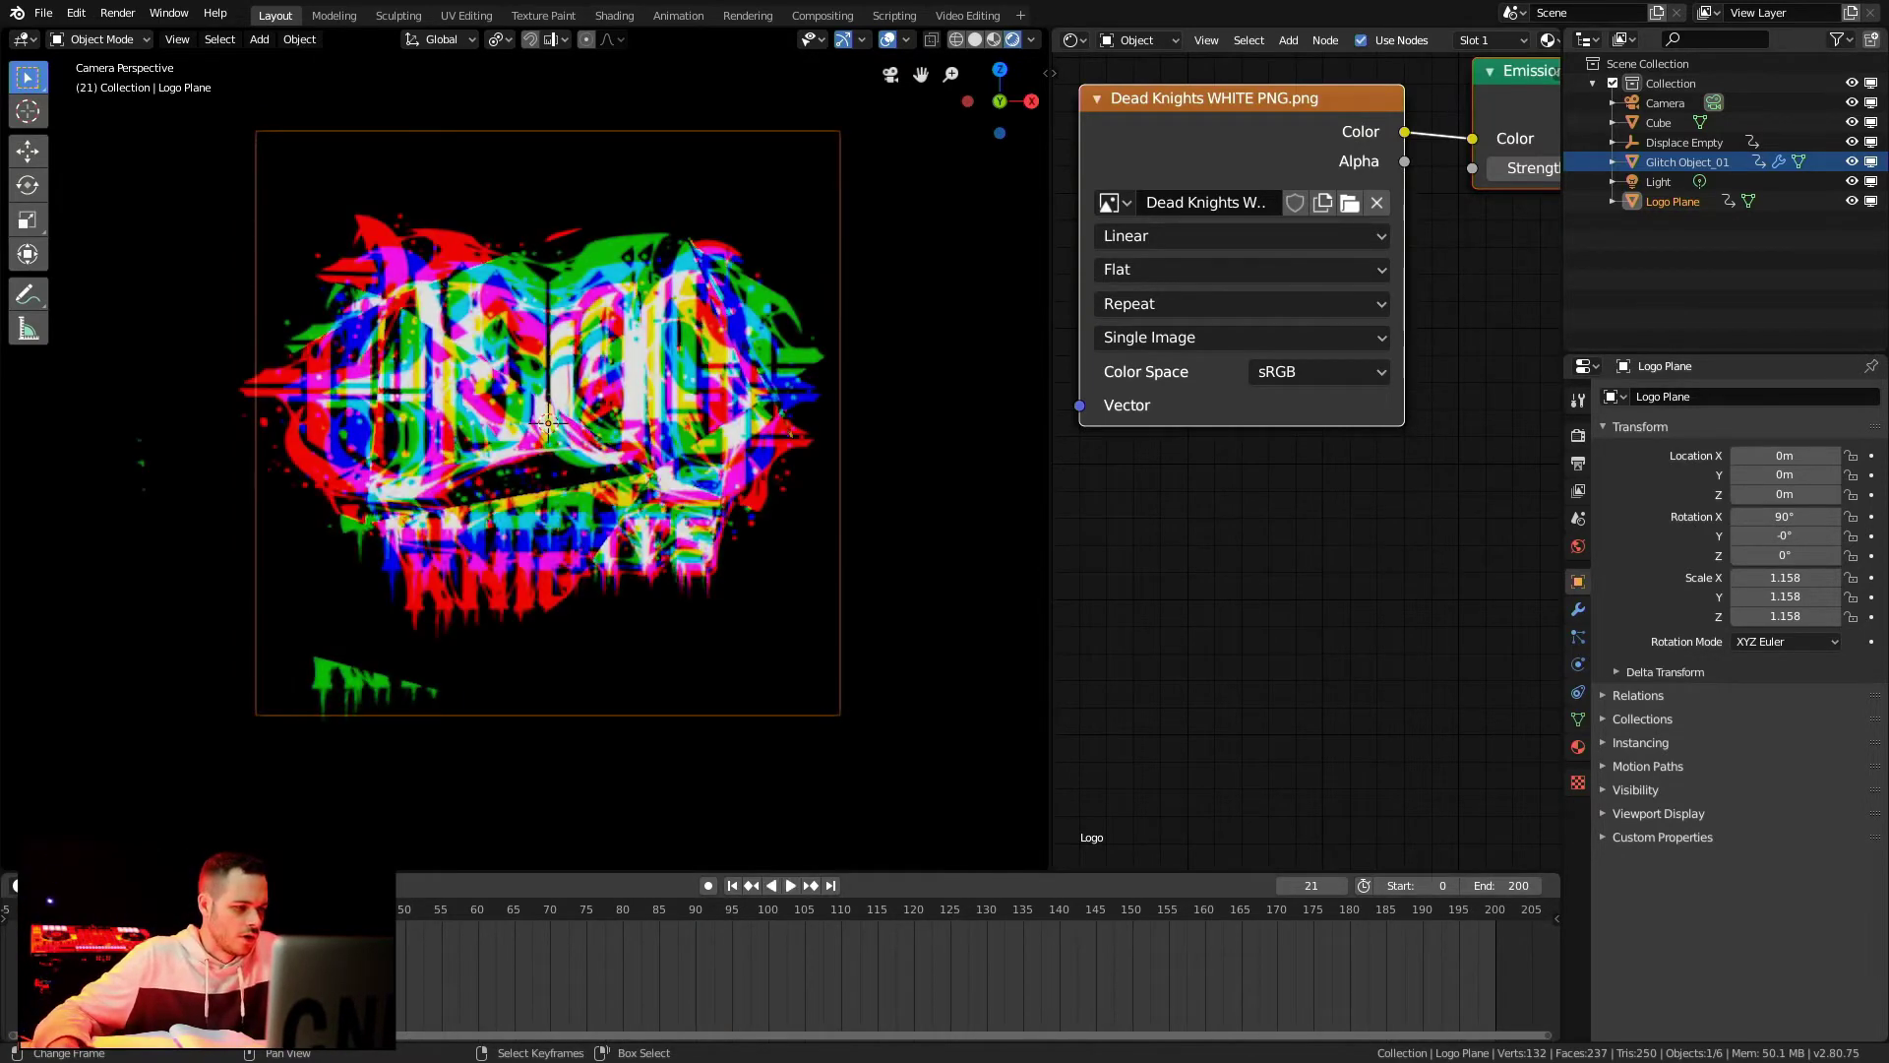
left_click(266, 950)
left_click(346, 952)
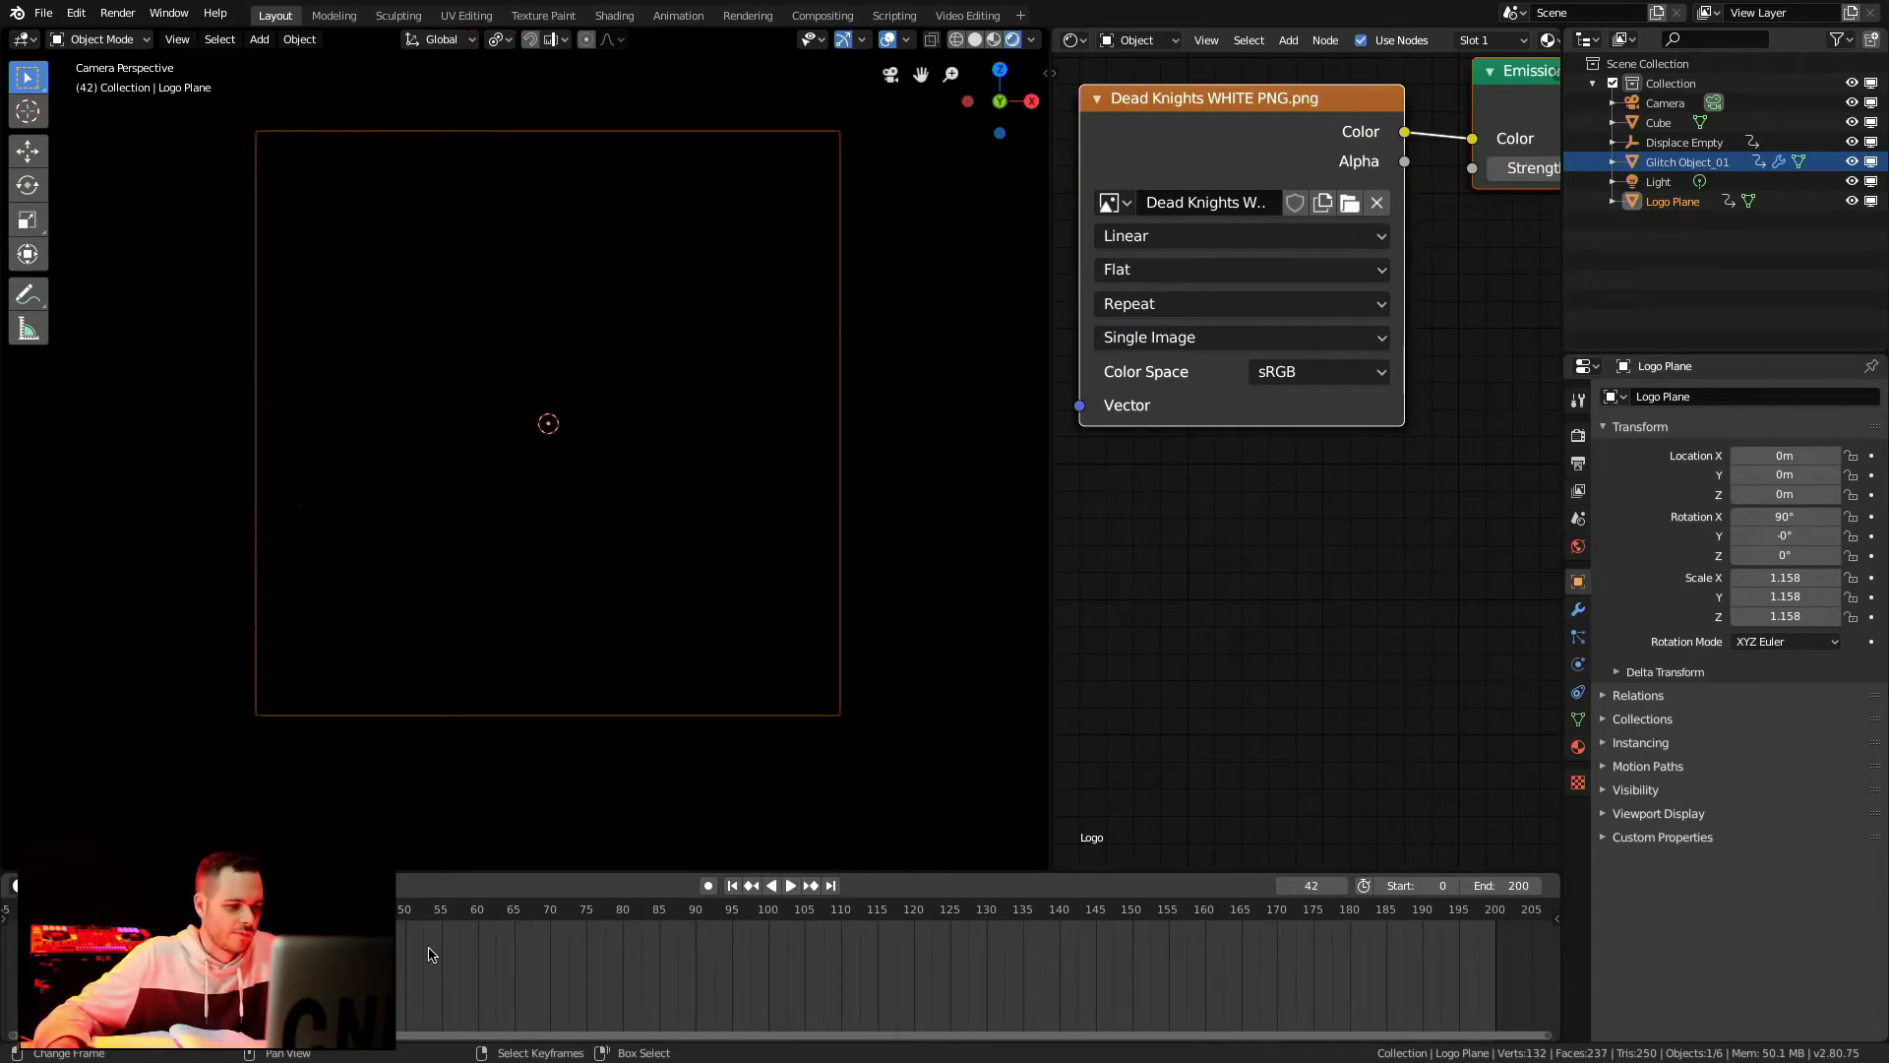
left_click_drag(347, 952, 784, 962)
left_click_drag(1051, 975, 1393, 976)
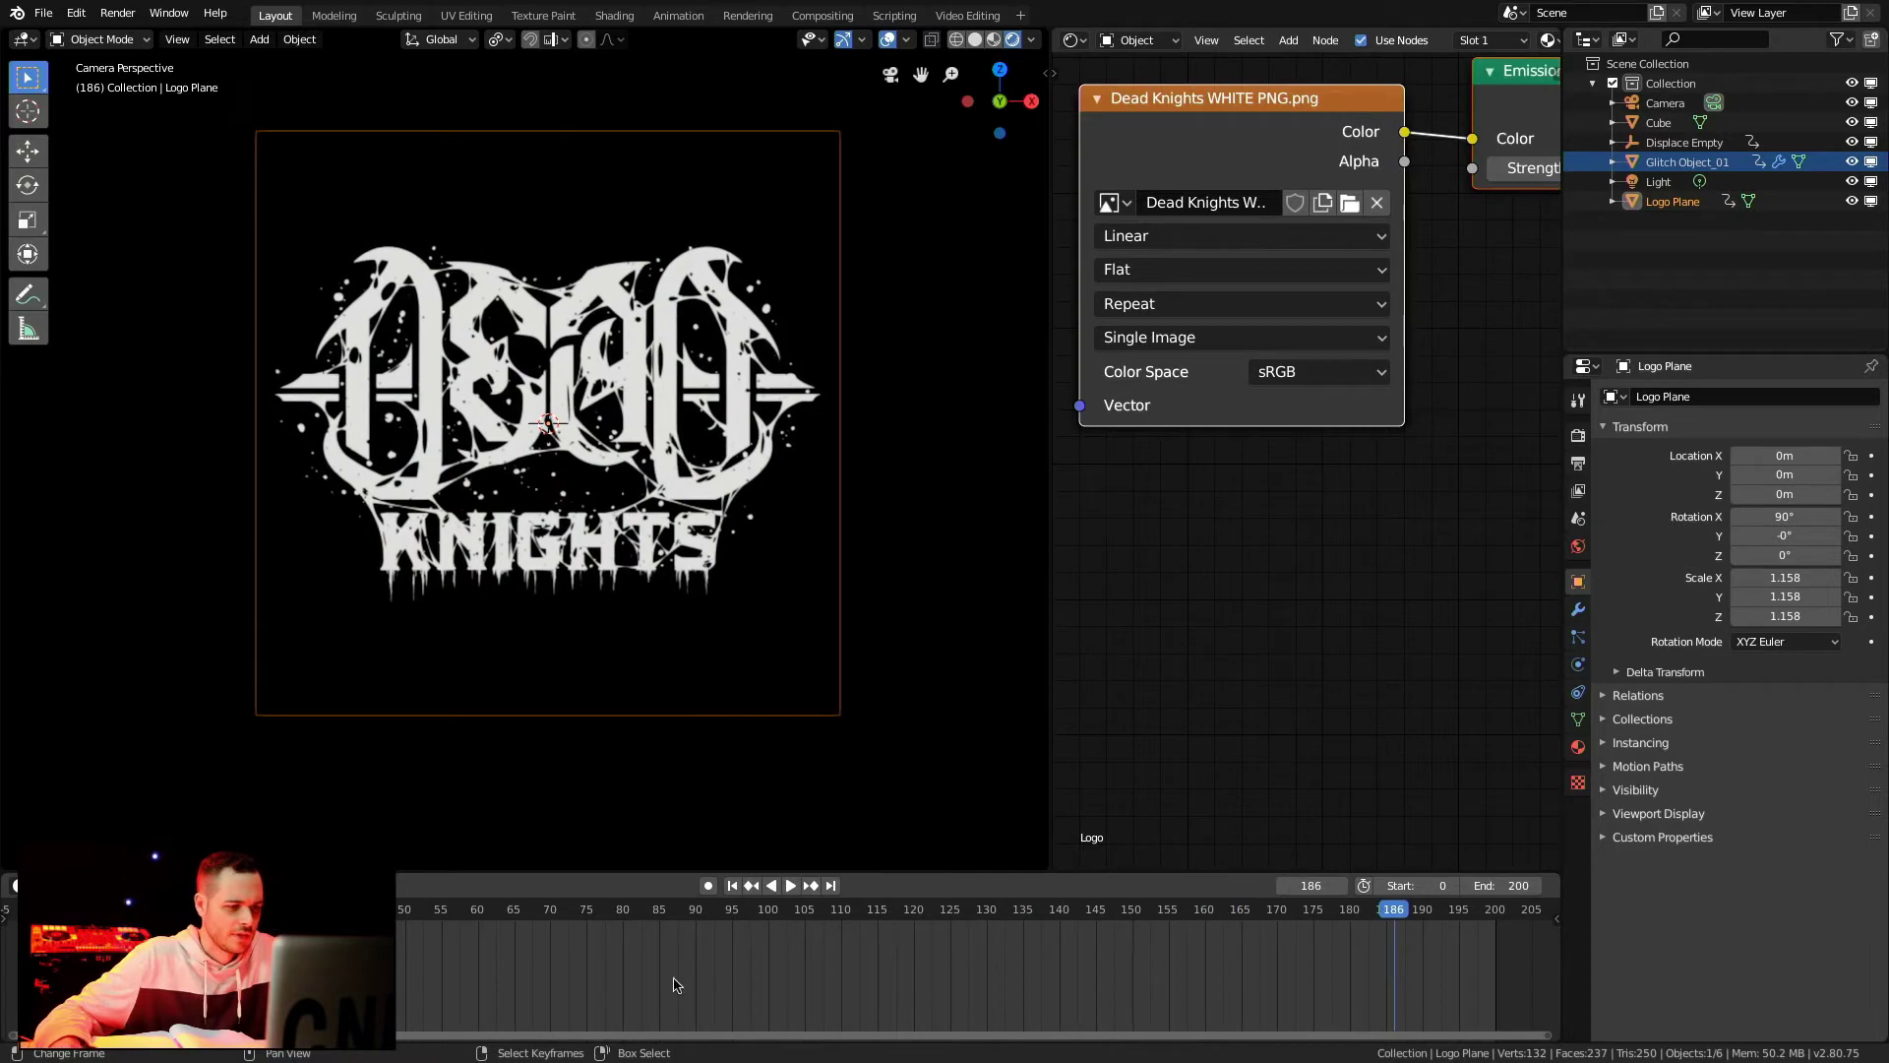
left_click_drag(237, 975, 119, 976)
key("space")
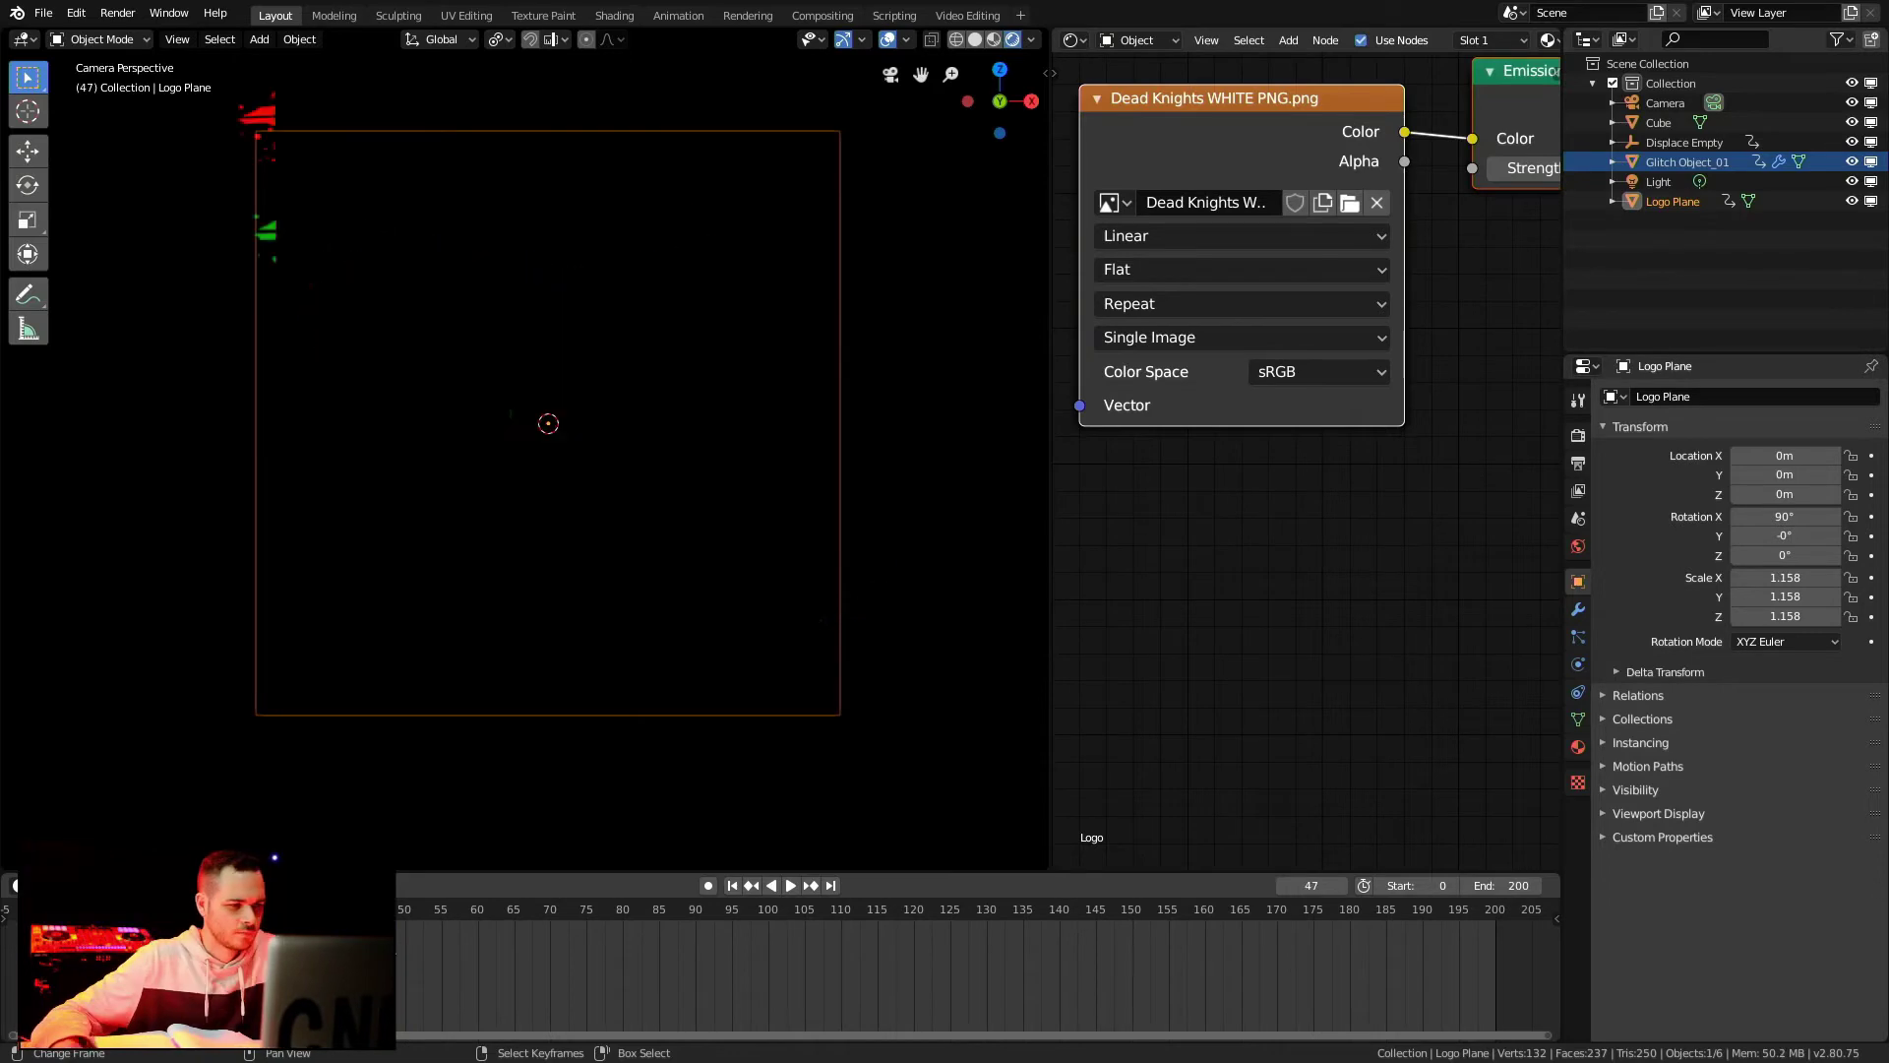
left_click_drag(383, 976, 149, 976)
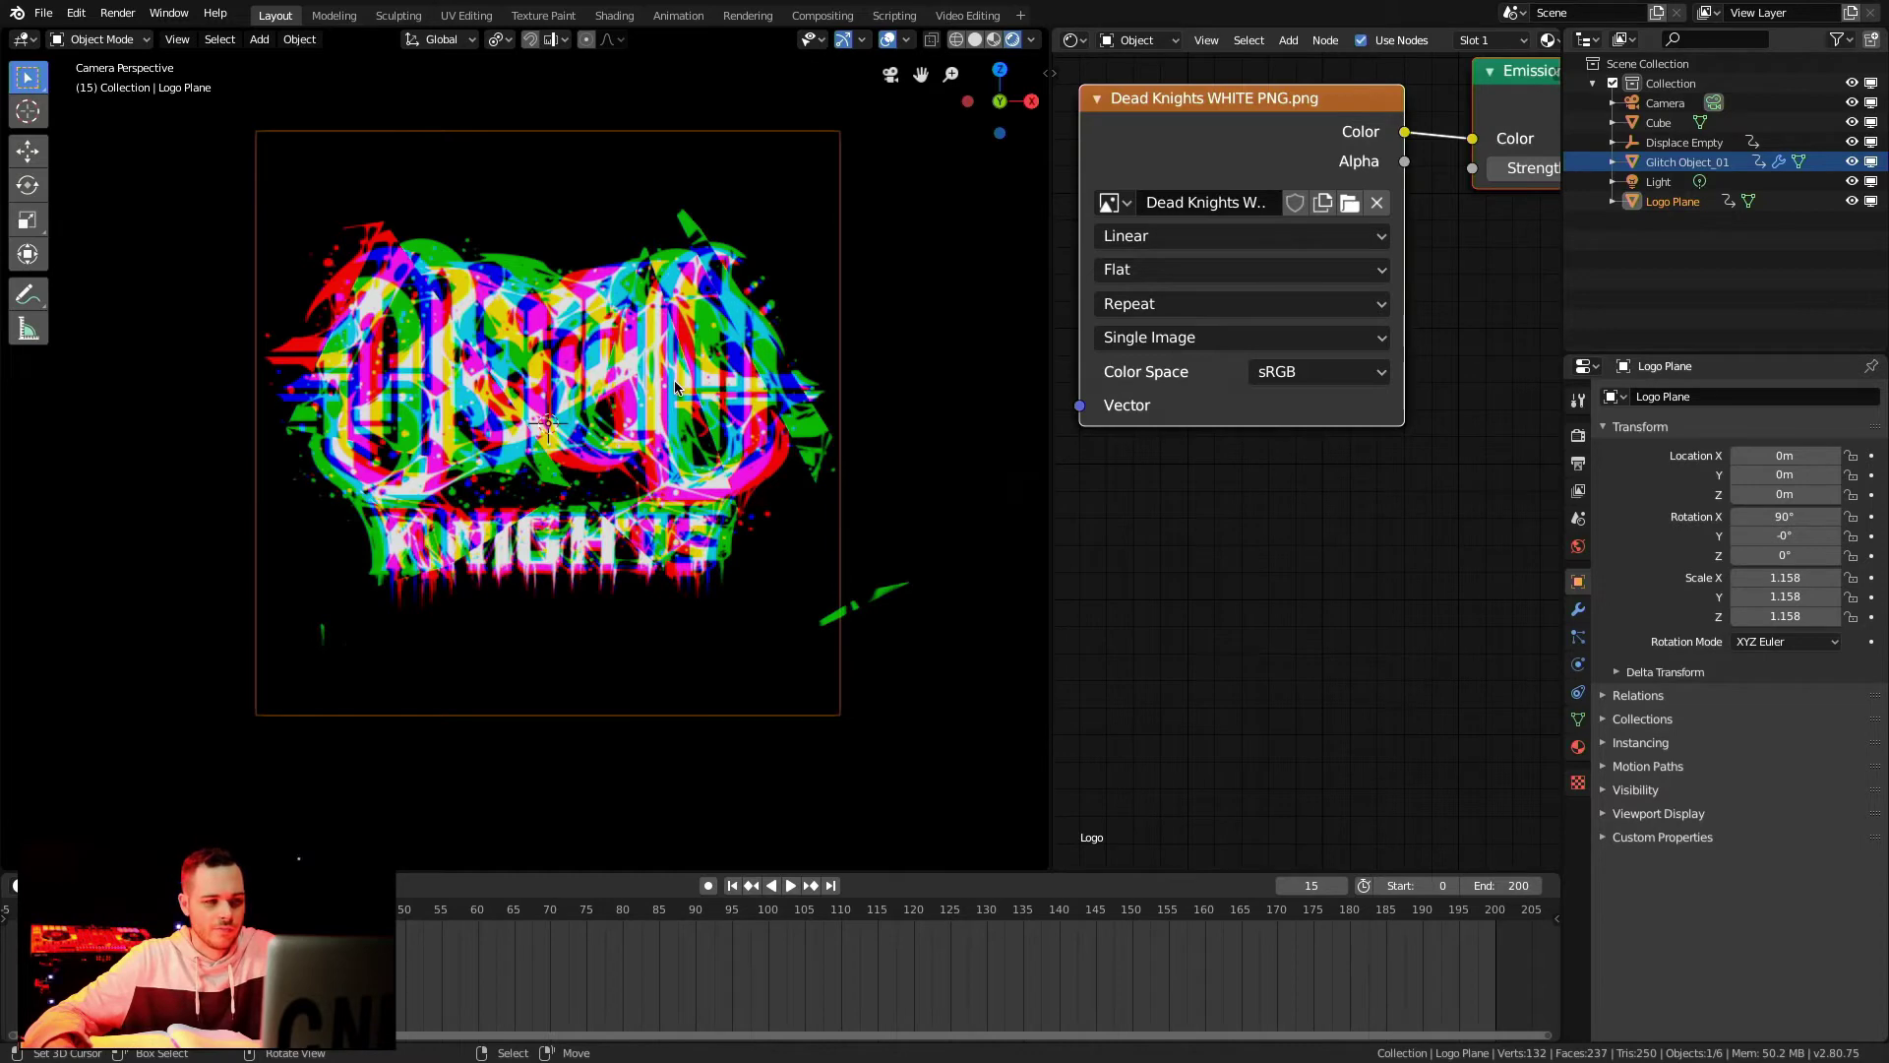
Step: Leave the camera view and compare the scene in Material Preview, Wireframe and Solid shading
key("KP_0")
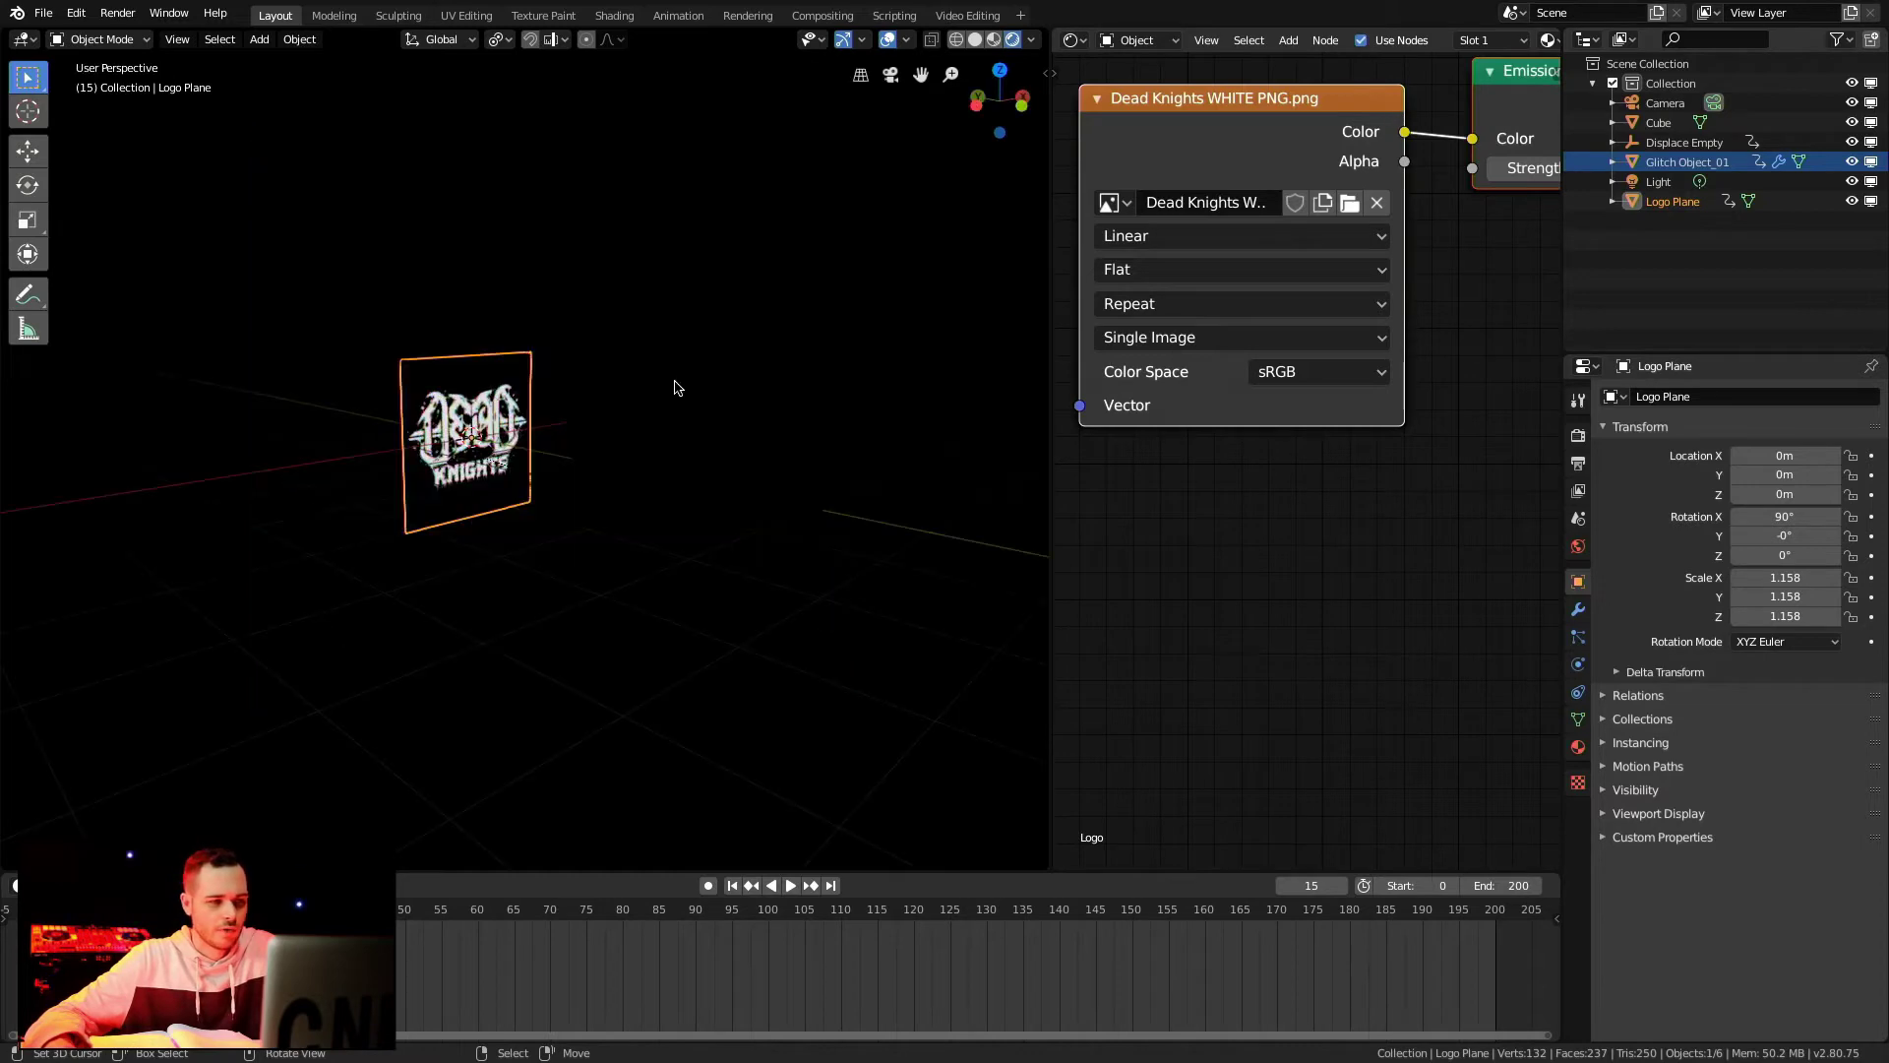
left_click(995, 40)
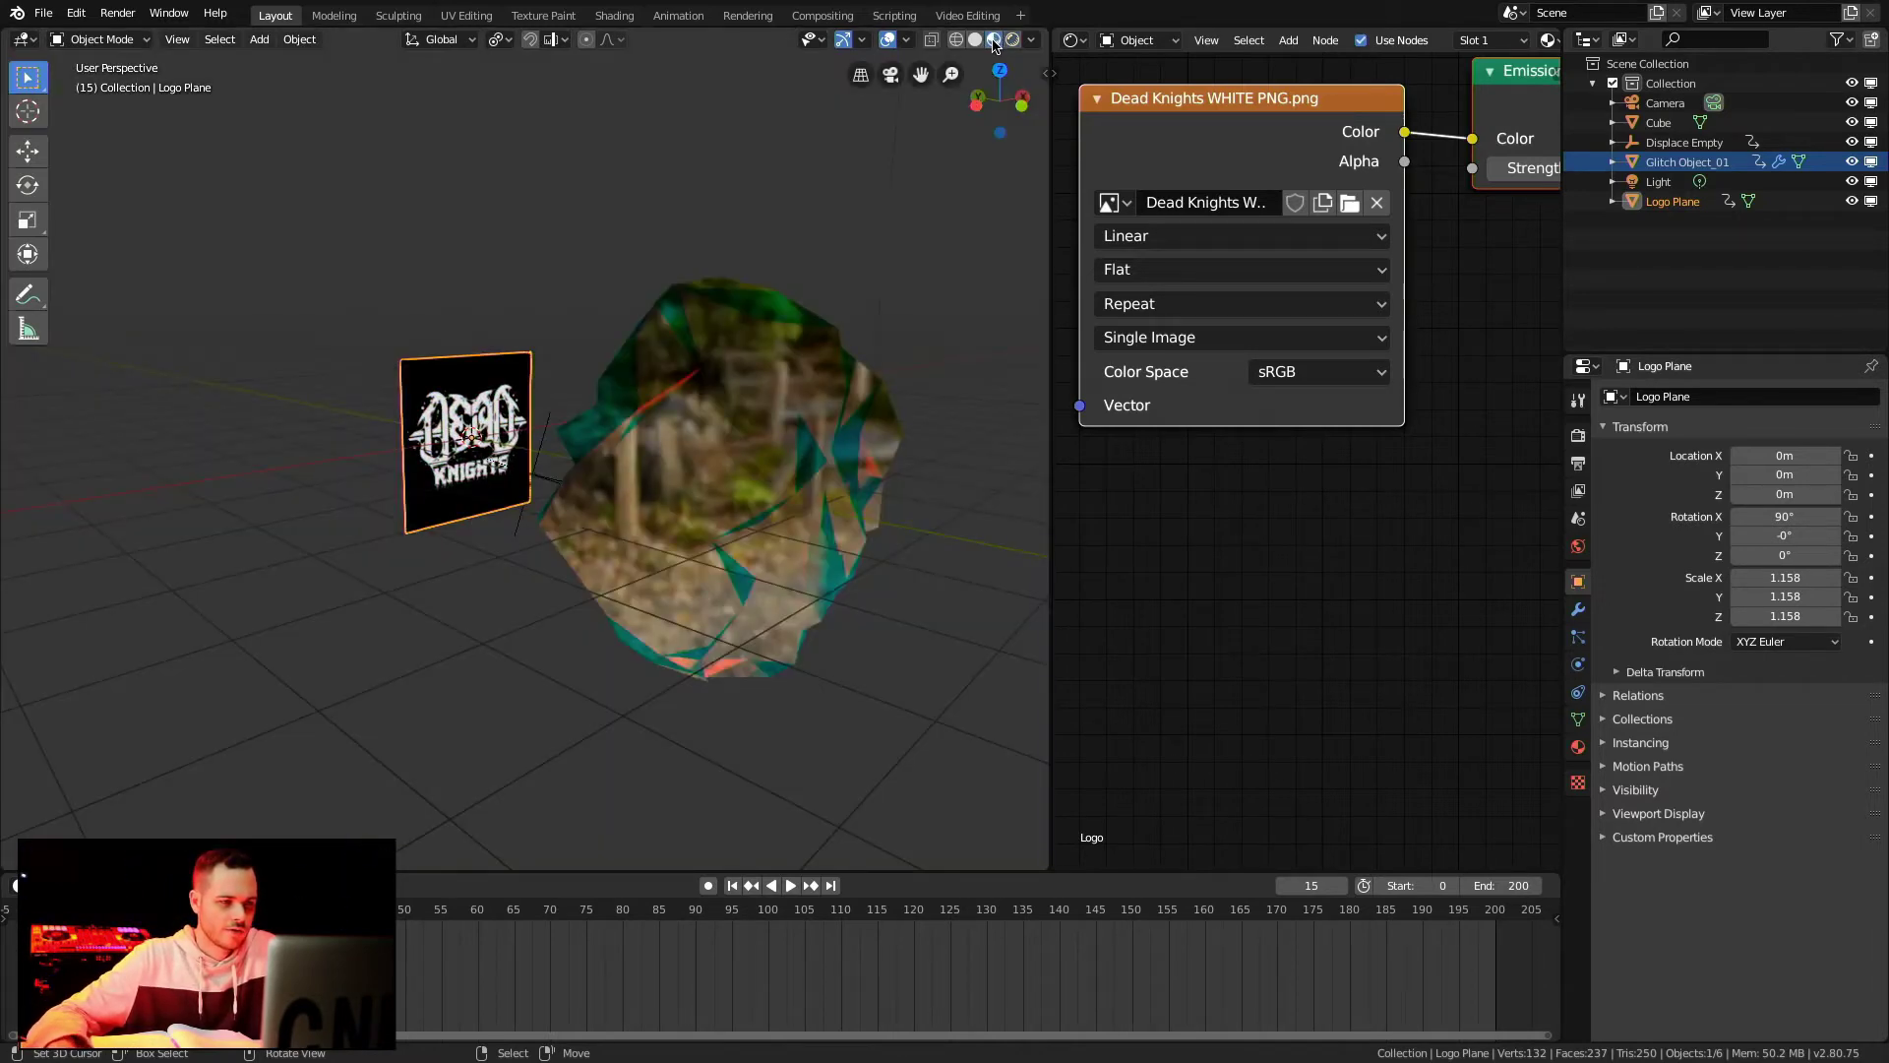
left_click(956, 41)
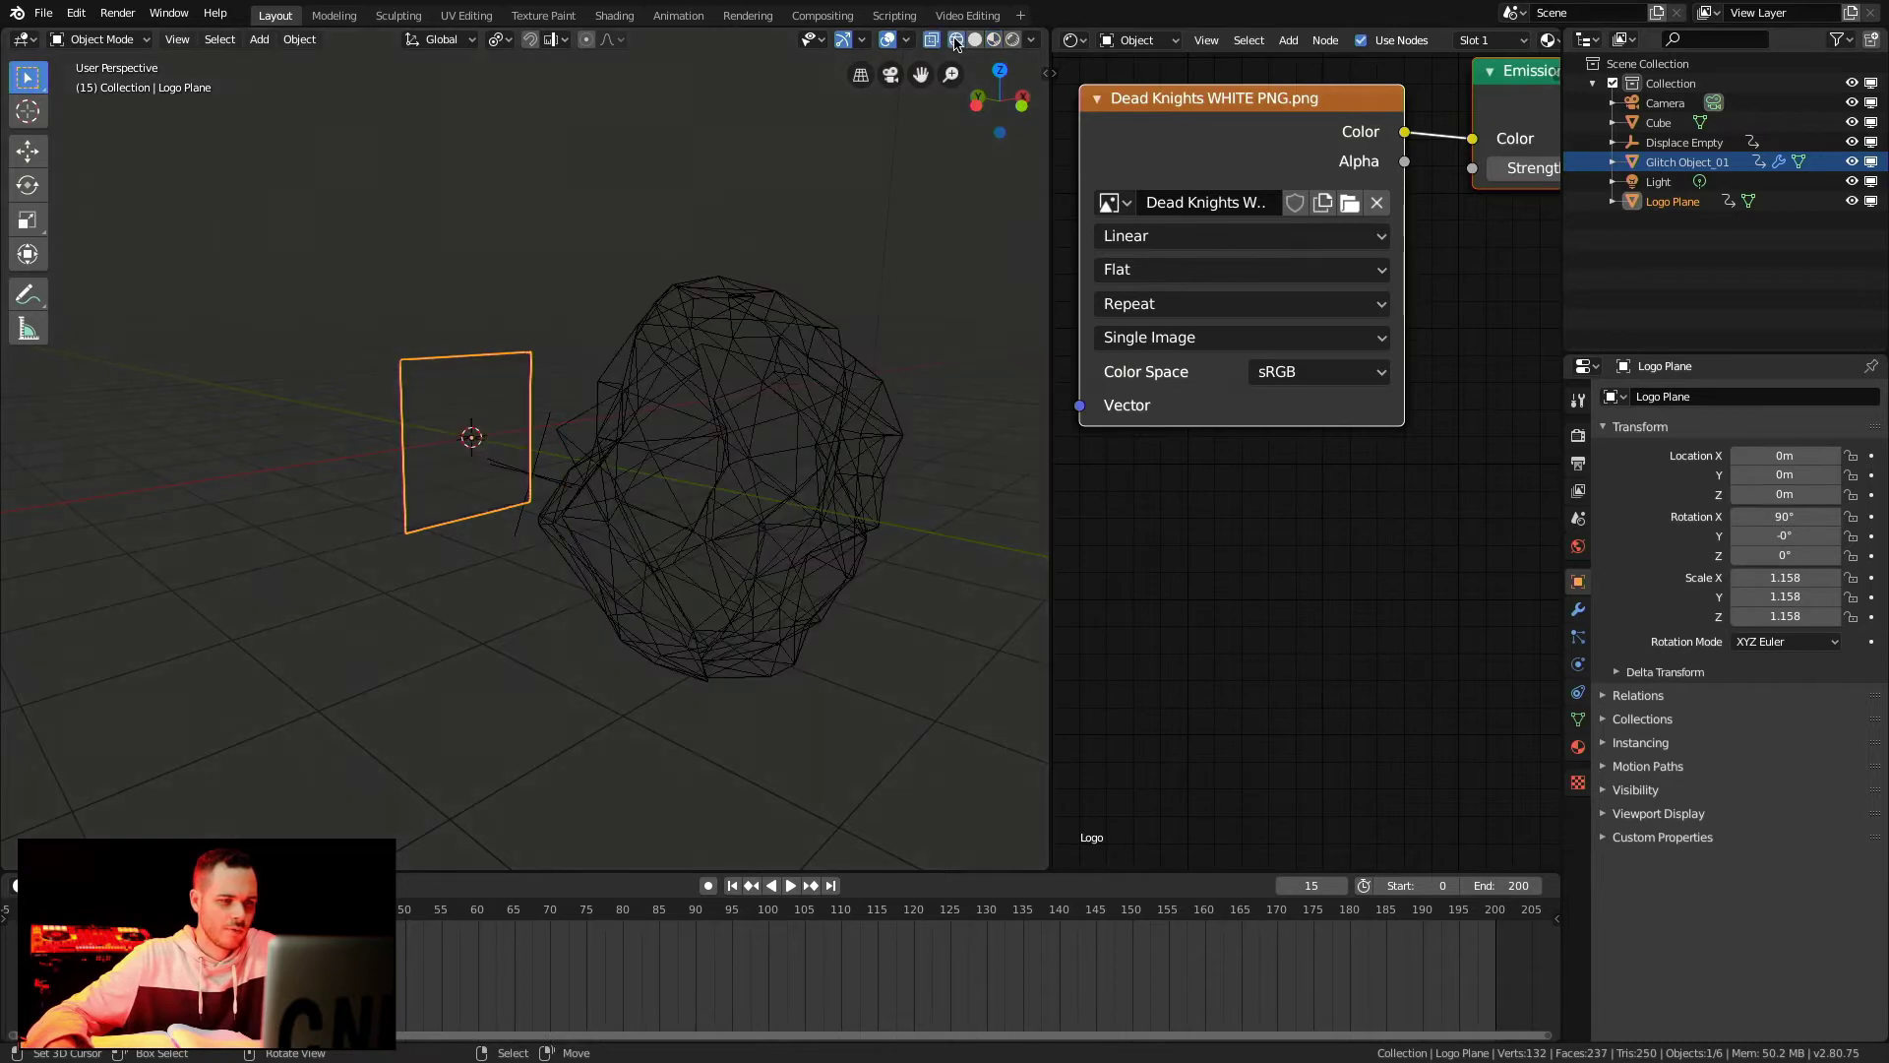
left_click(975, 40)
middle_click_drag(775, 469, 736, 480)
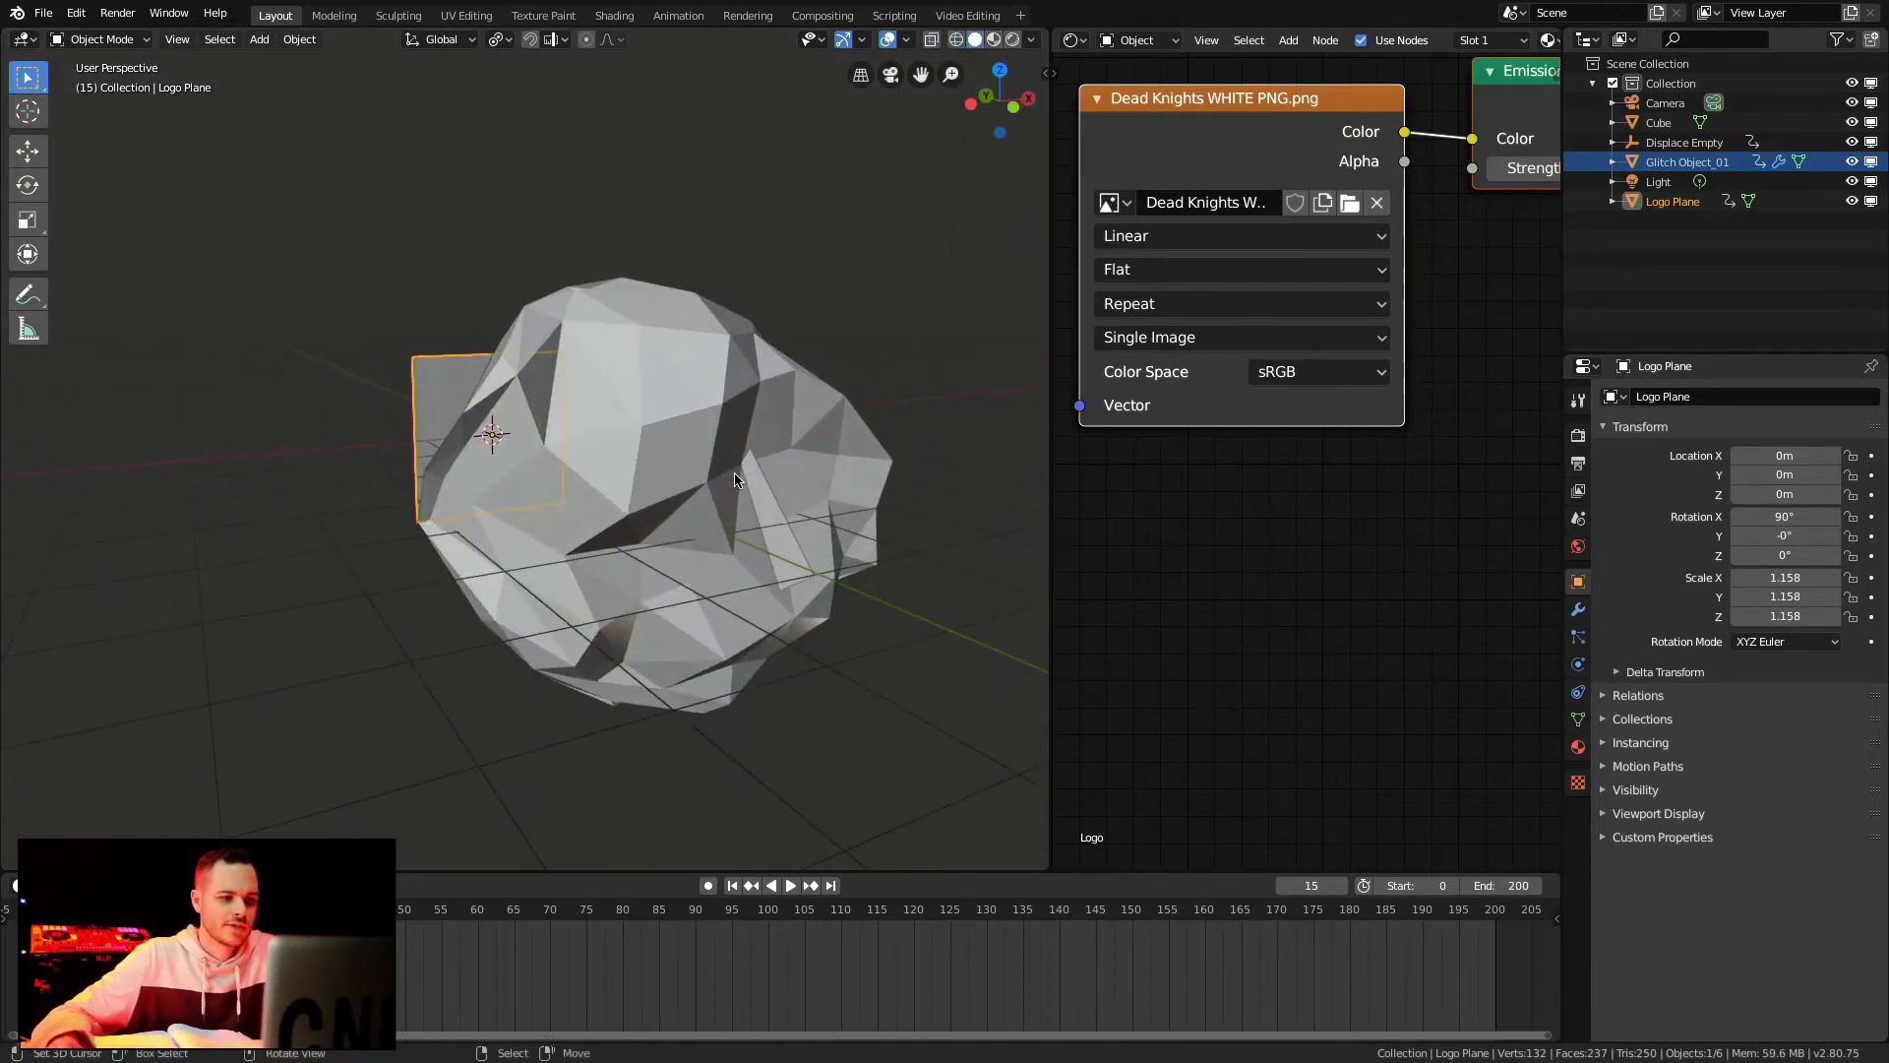
Step: Select the faceted glitch object in front of the logo plane and inspect its shape up close
left_click(682, 434)
mouse_move(672, 486)
middle_mouse_down()
mouse_move(729, 504)
mouse_move(706, 504)
mouse_move(706, 480)
middle_mouse_up()
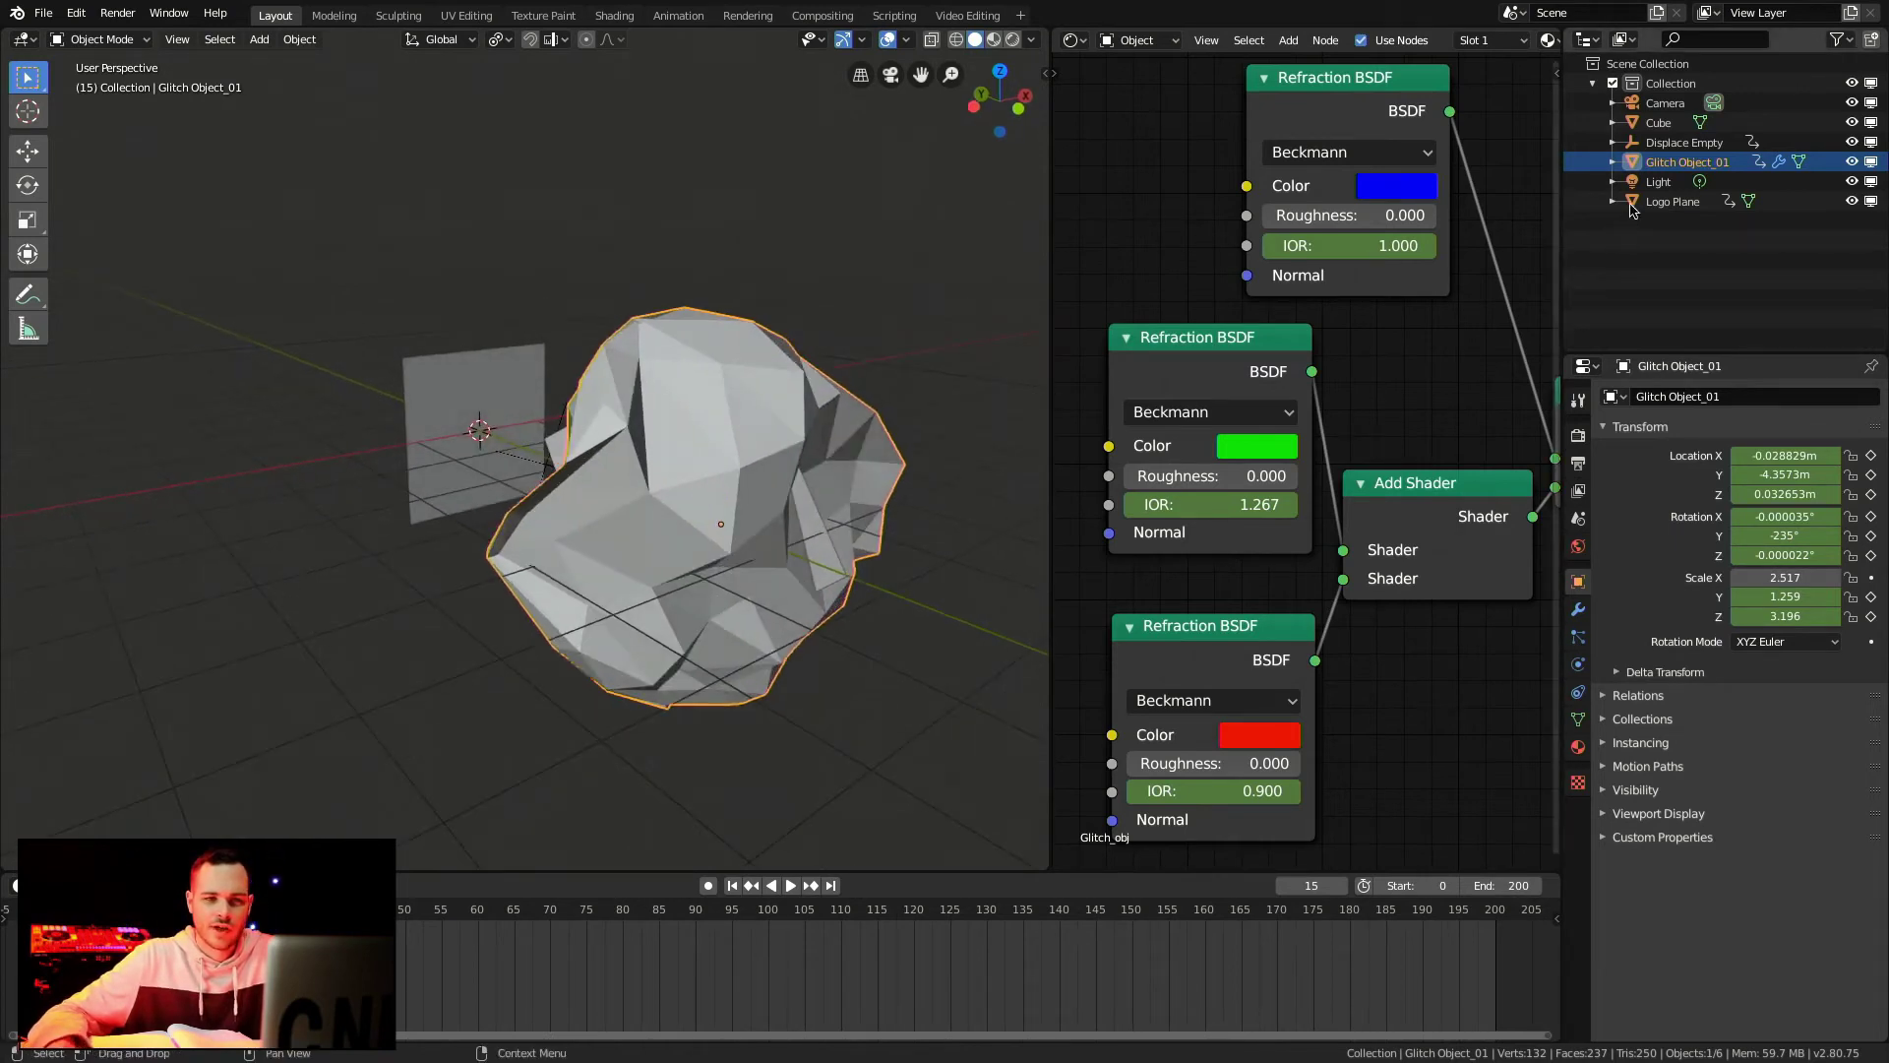
scroll(901, 494, "up", 2)
scroll(902, 497, "down", 2)
scroll(900, 498, "up", 3)
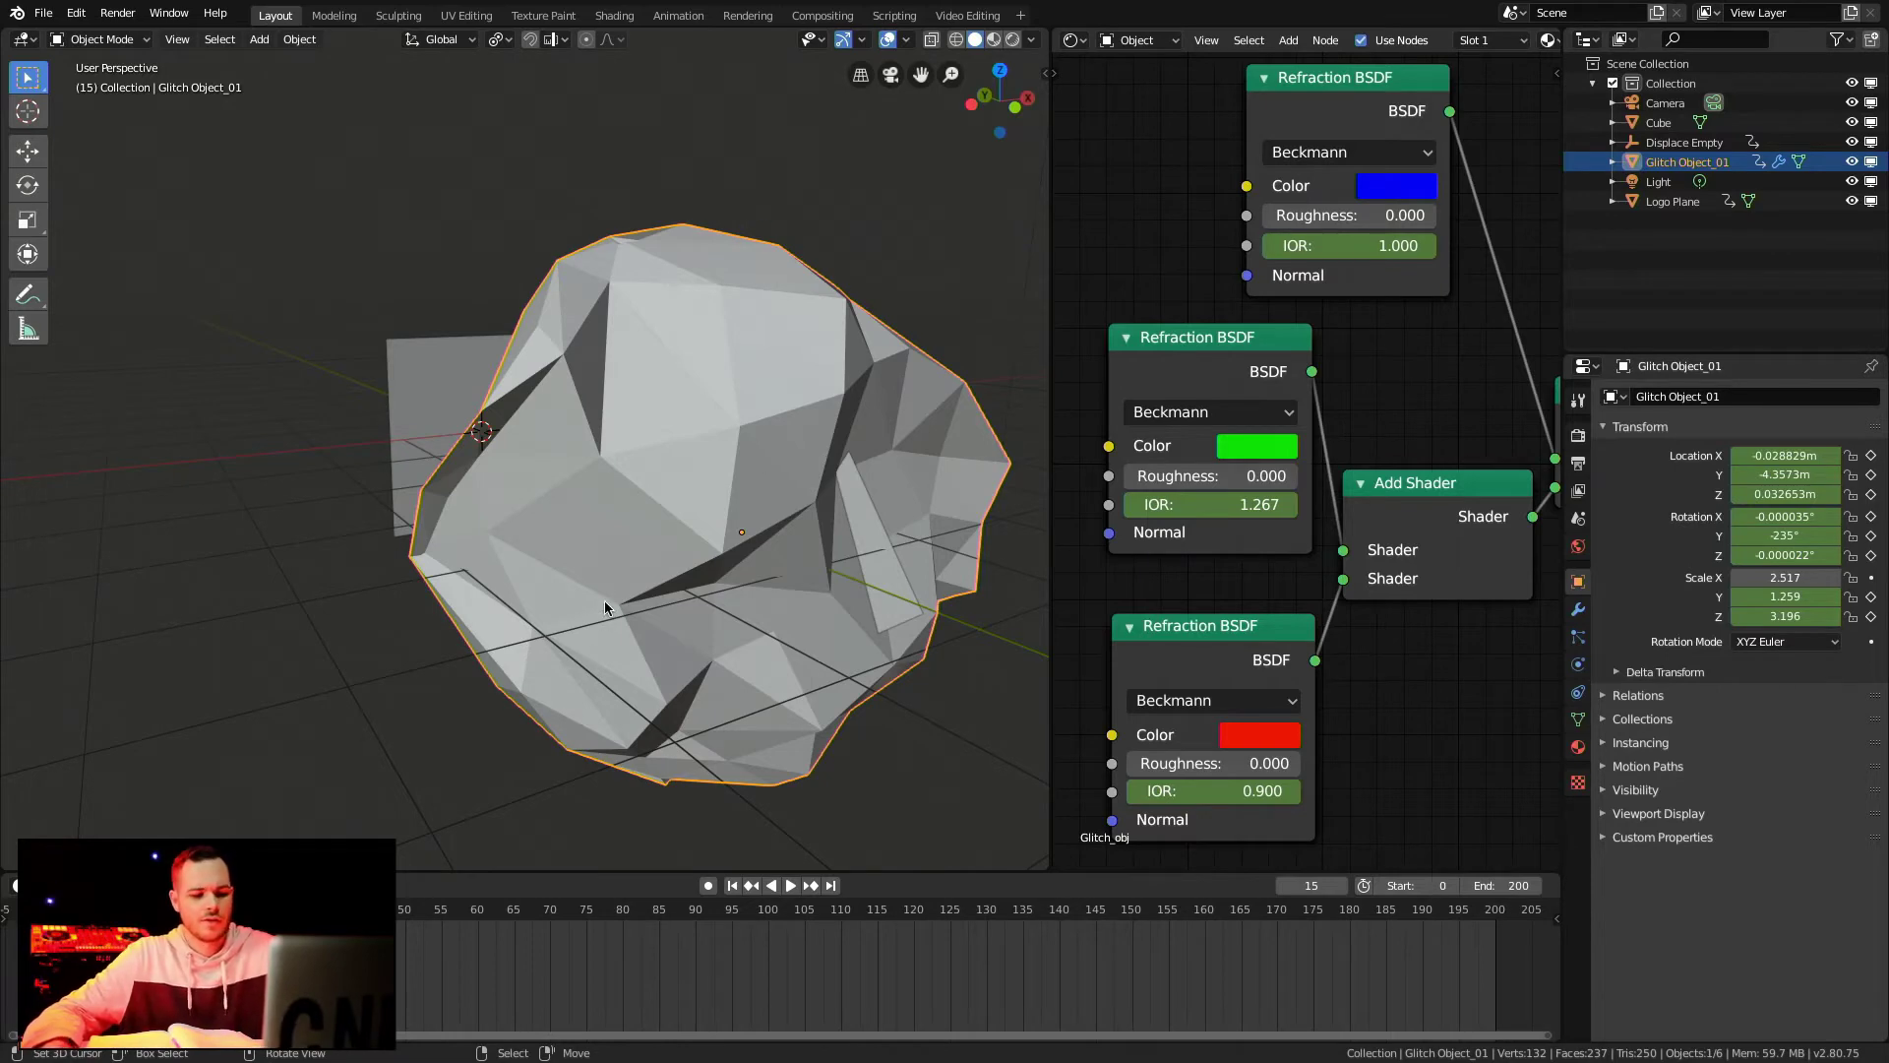
Step: In the rendered camera view, set the green Refraction BSDF's color to magenta and the blue one's to cyan with hue 0.510
key("KP_0")
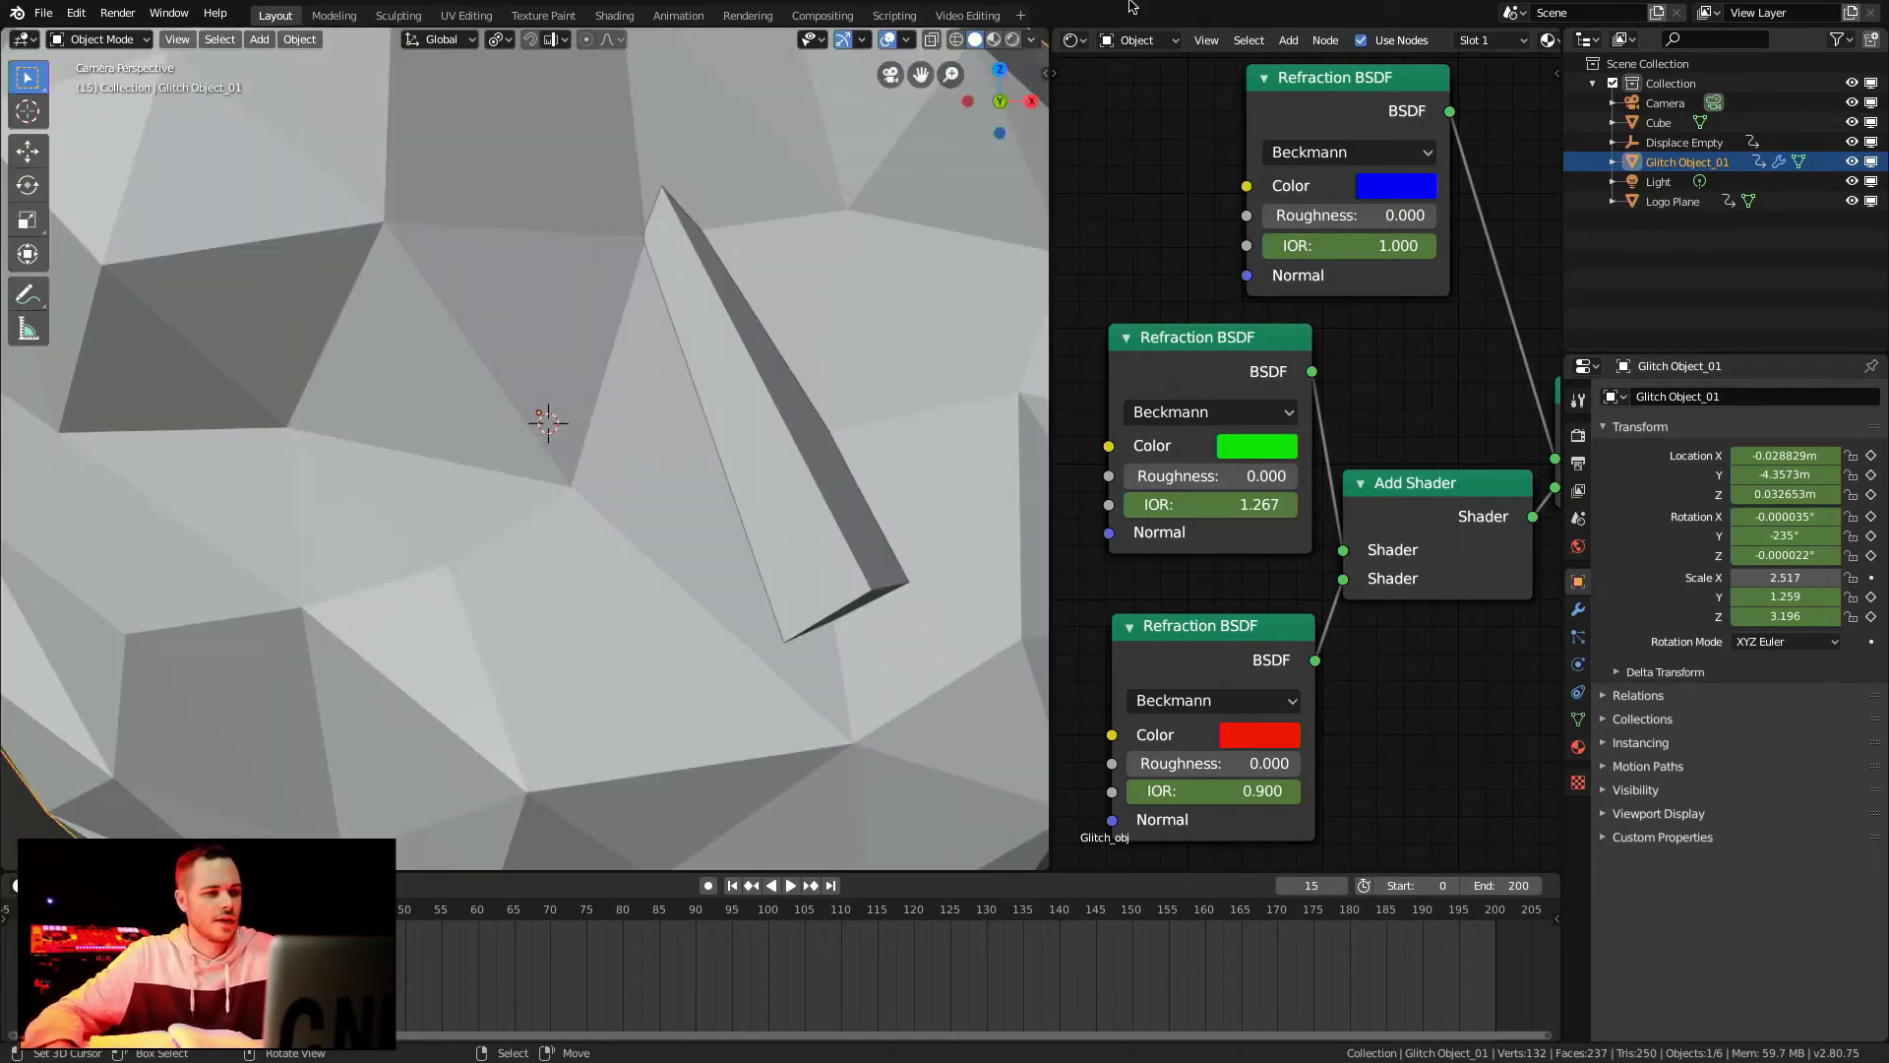
left_click(1013, 41)
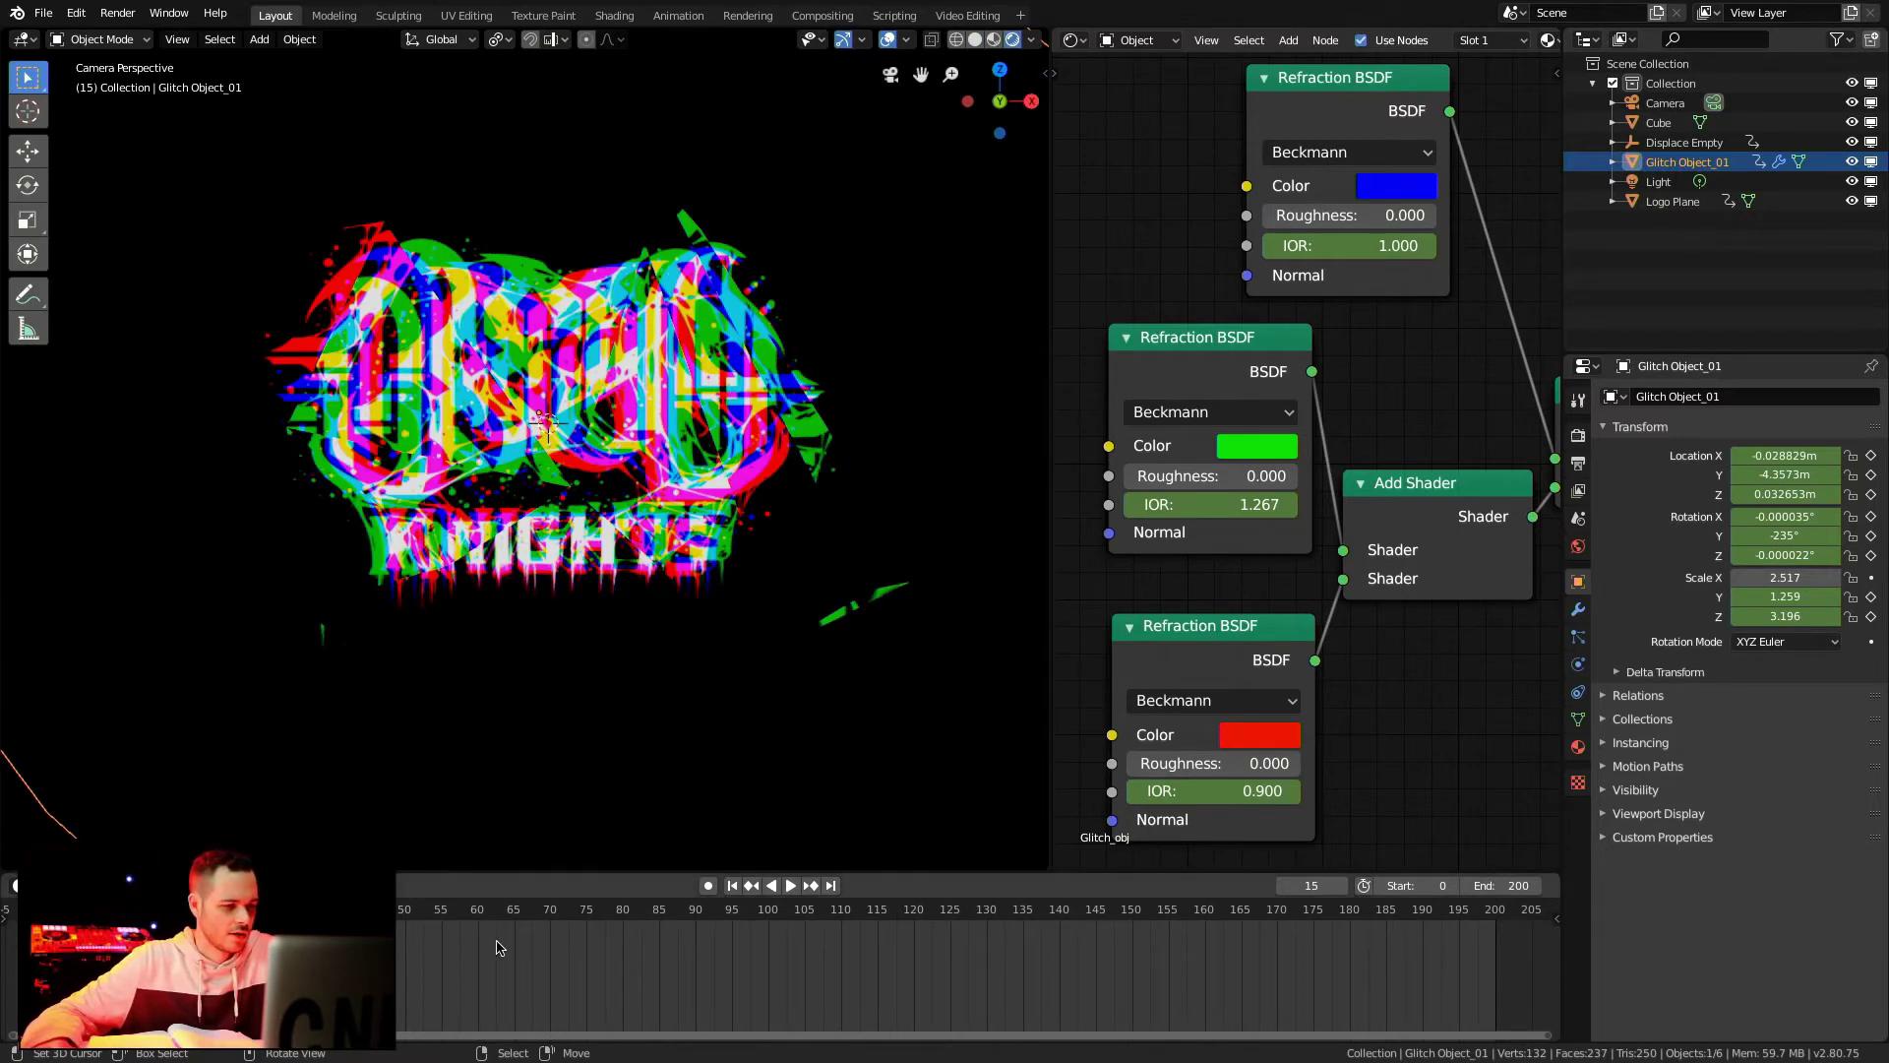
left_click(1275, 452)
left_click_drag(1411, 168, 1423, 200)
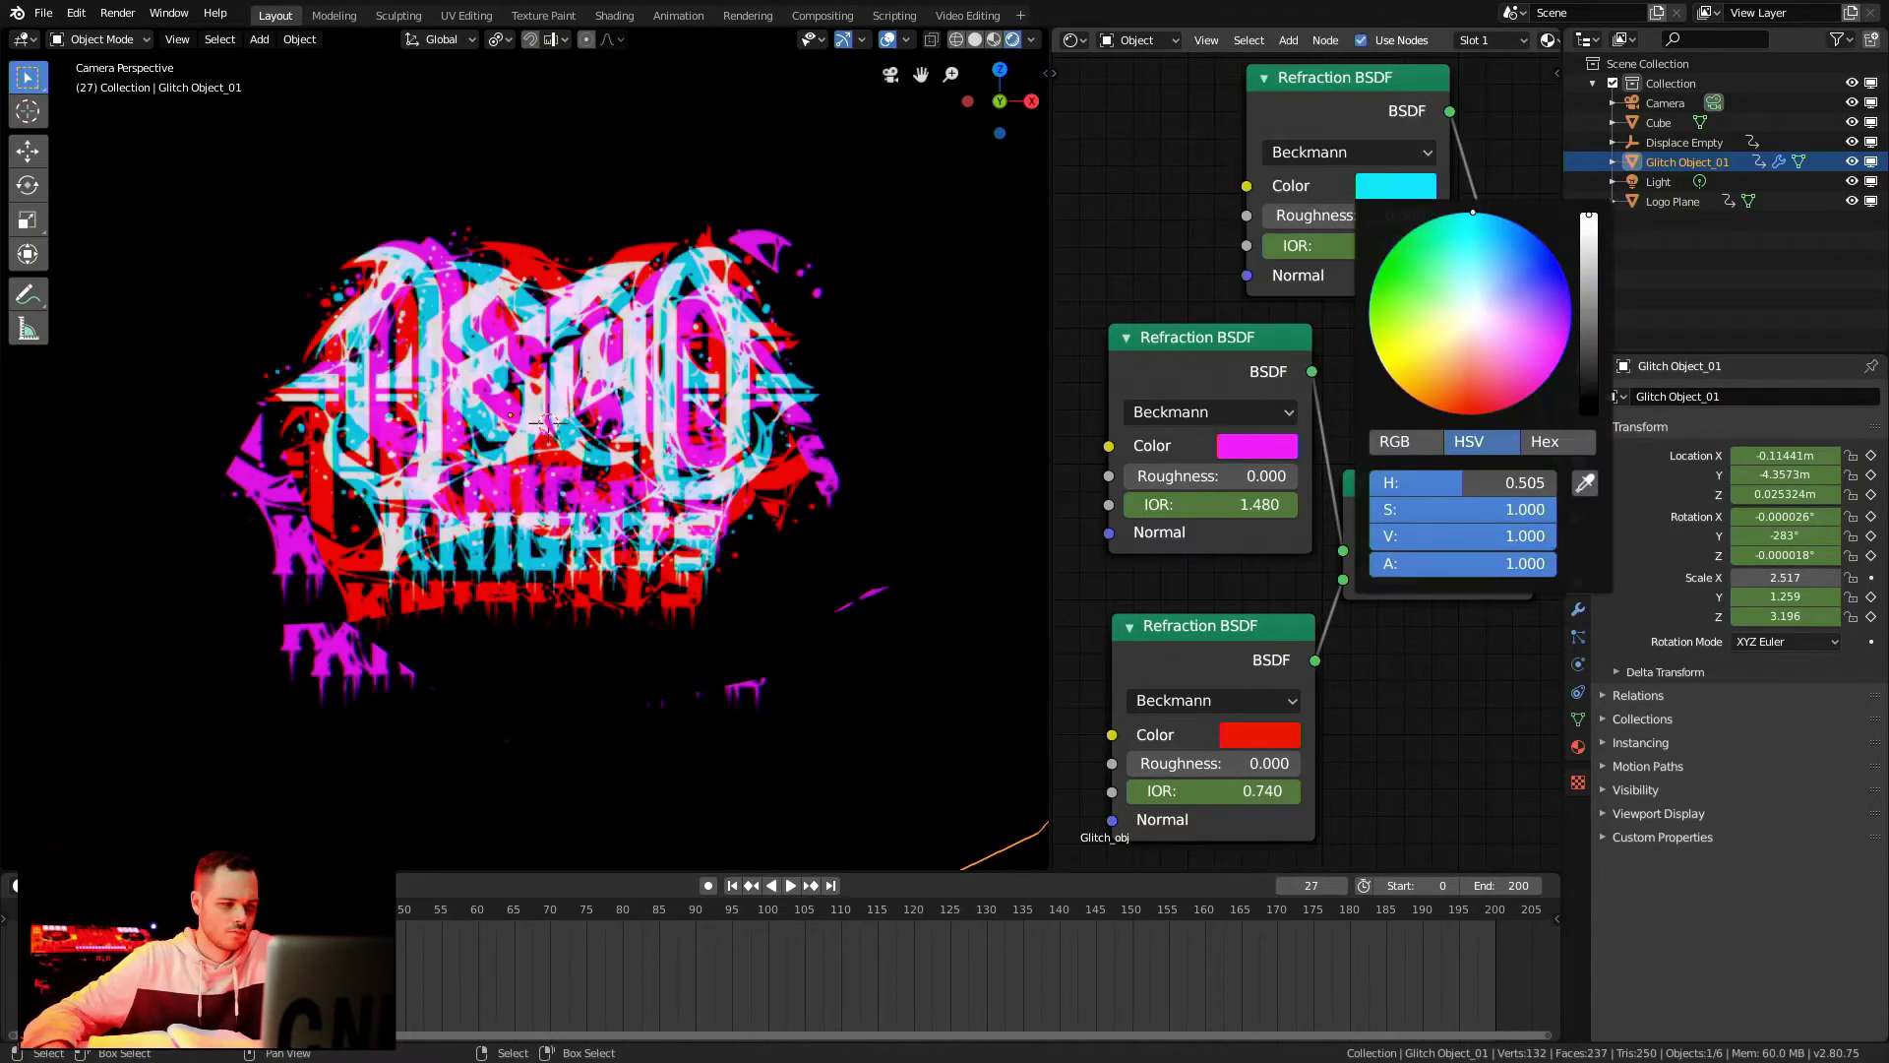
left_click_drag(1473, 211, 1476, 212)
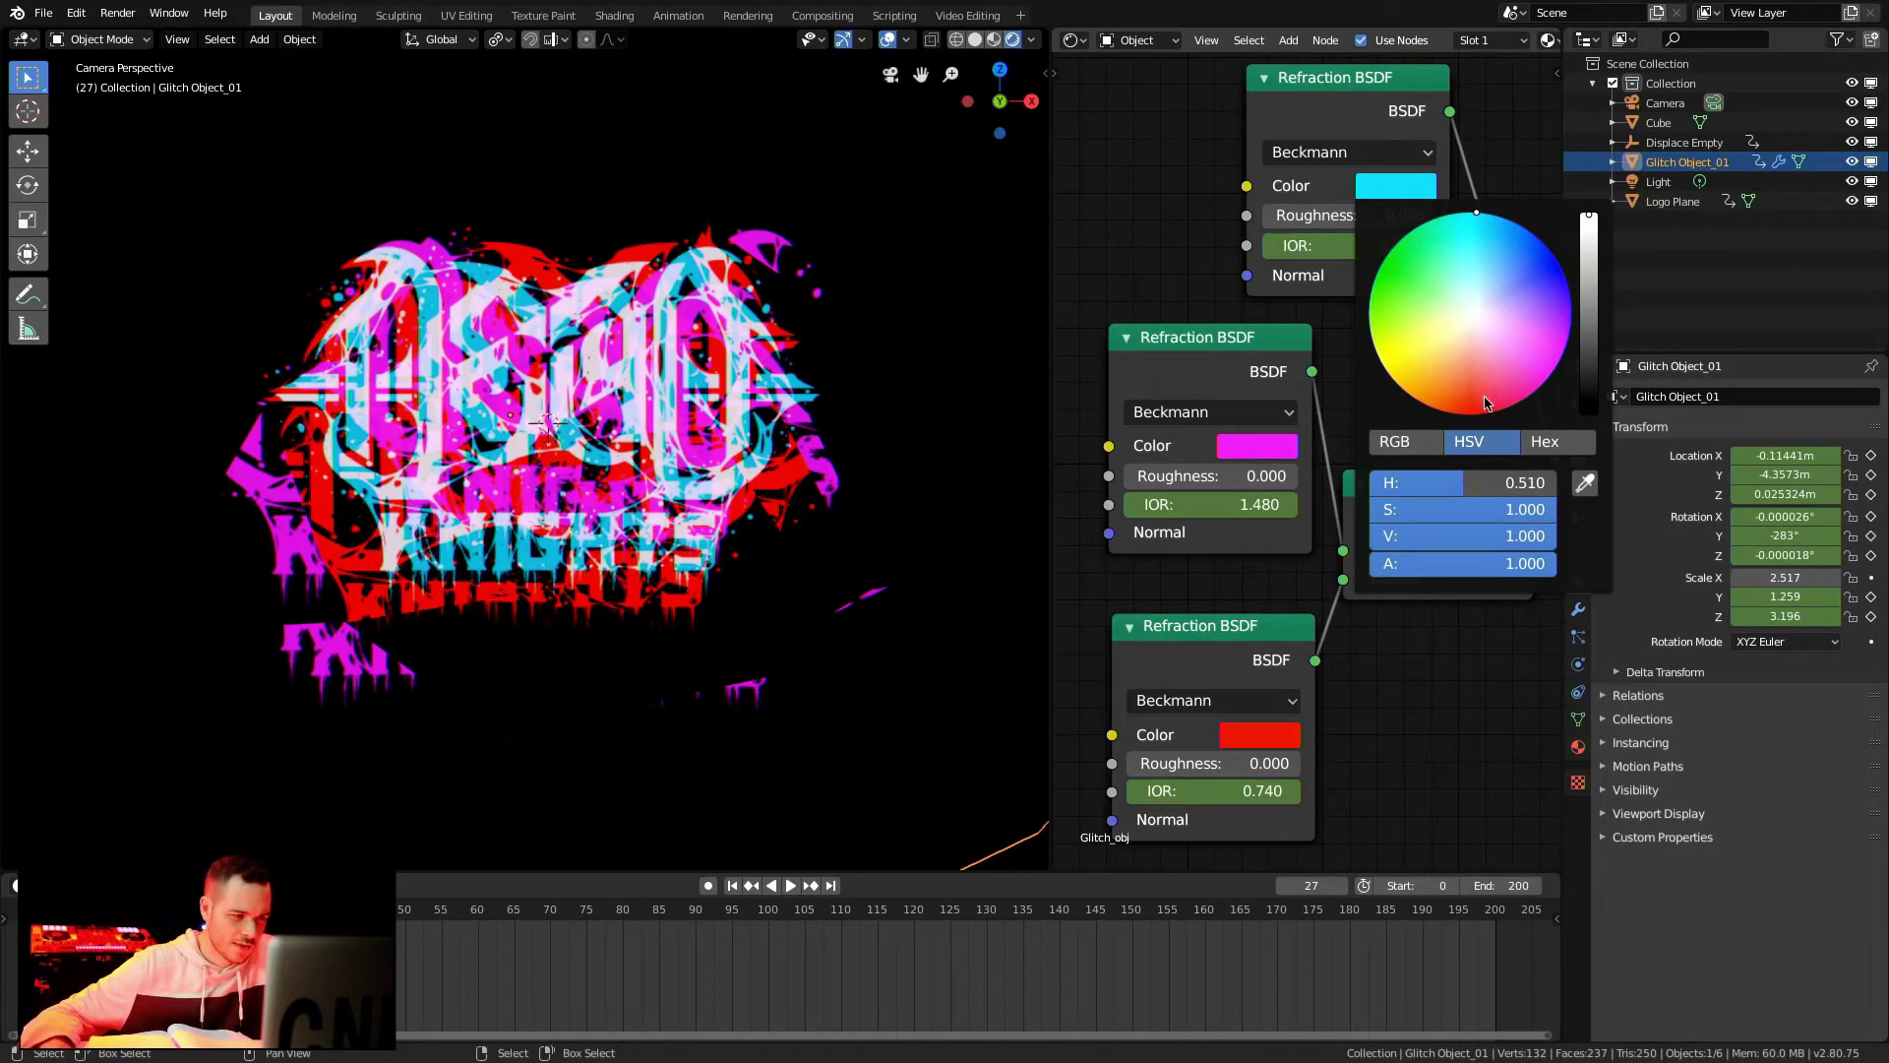
Step: Set the magenta Refraction BSDF's color to yellow with hue 0.182
mouse_move(1480, 214)
left_mouse_down()
mouse_move(1511, 220)
mouse_move(1240, 196)
left_mouse_up()
left_click(1258, 446)
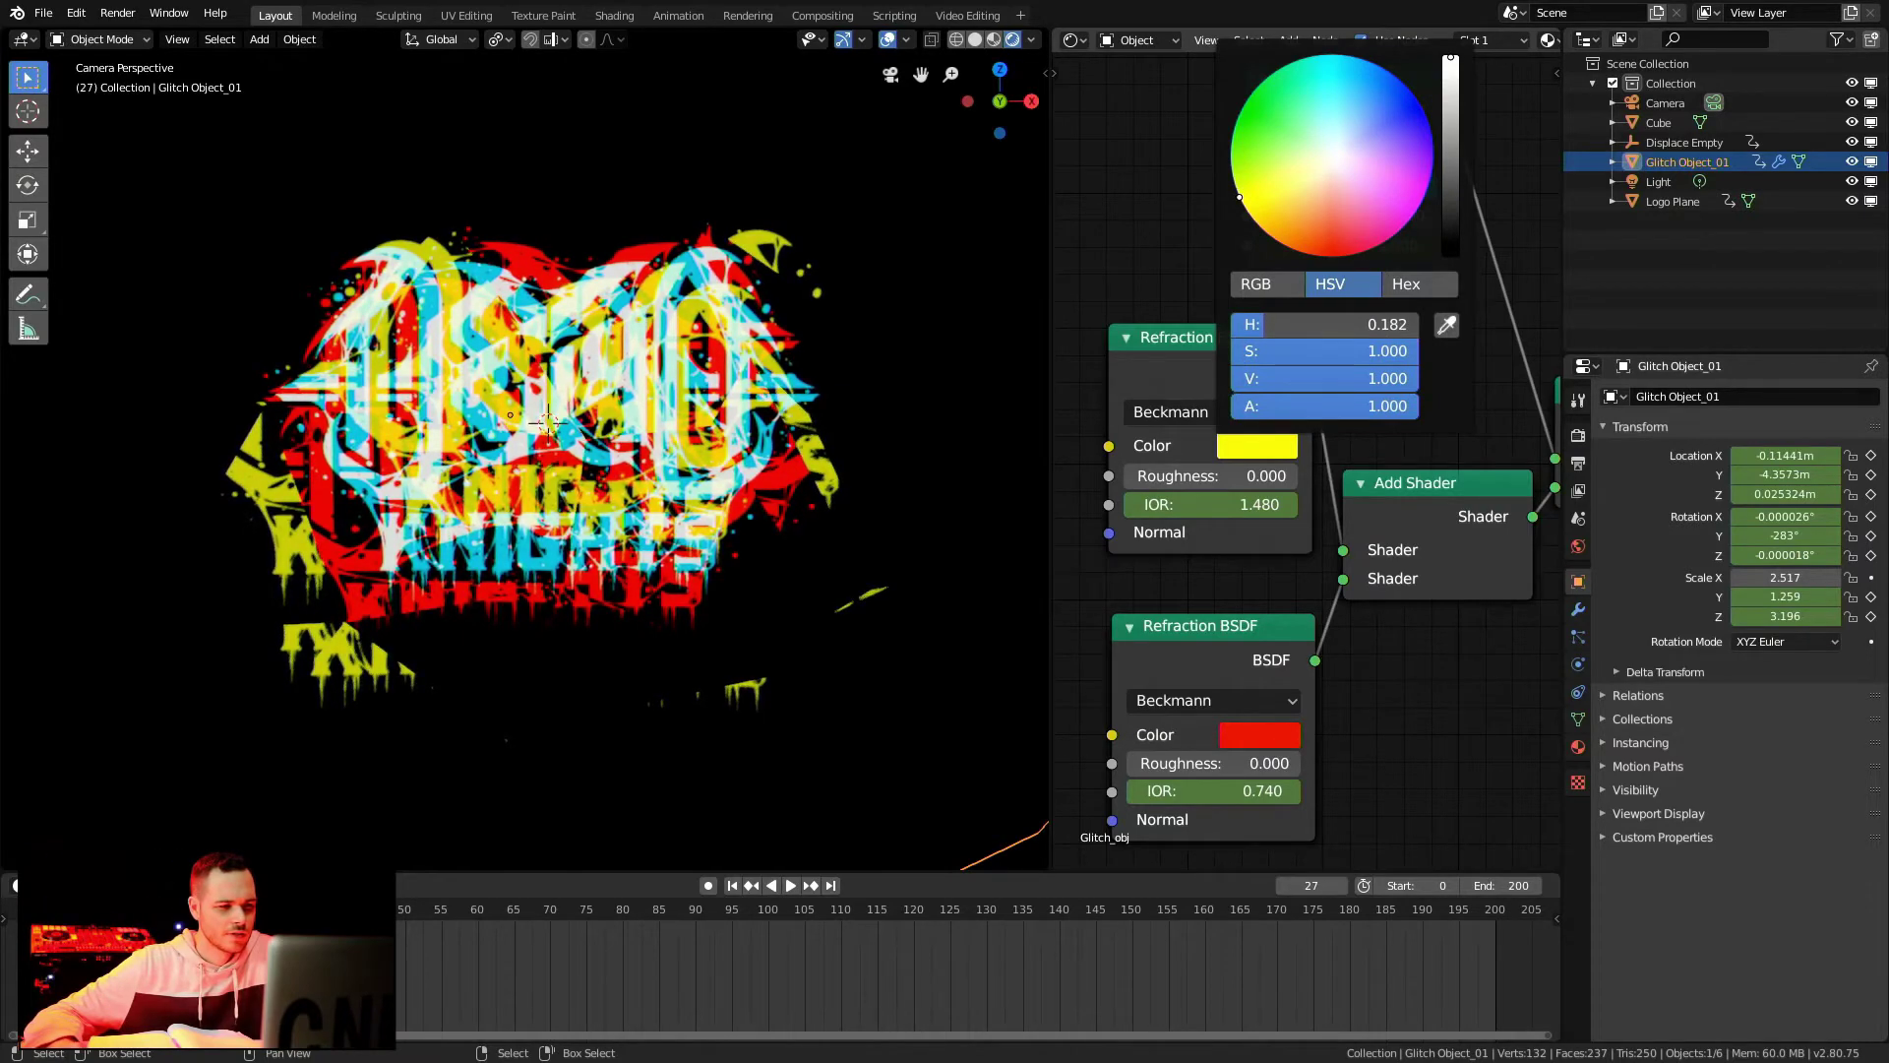
key("super+Tab")
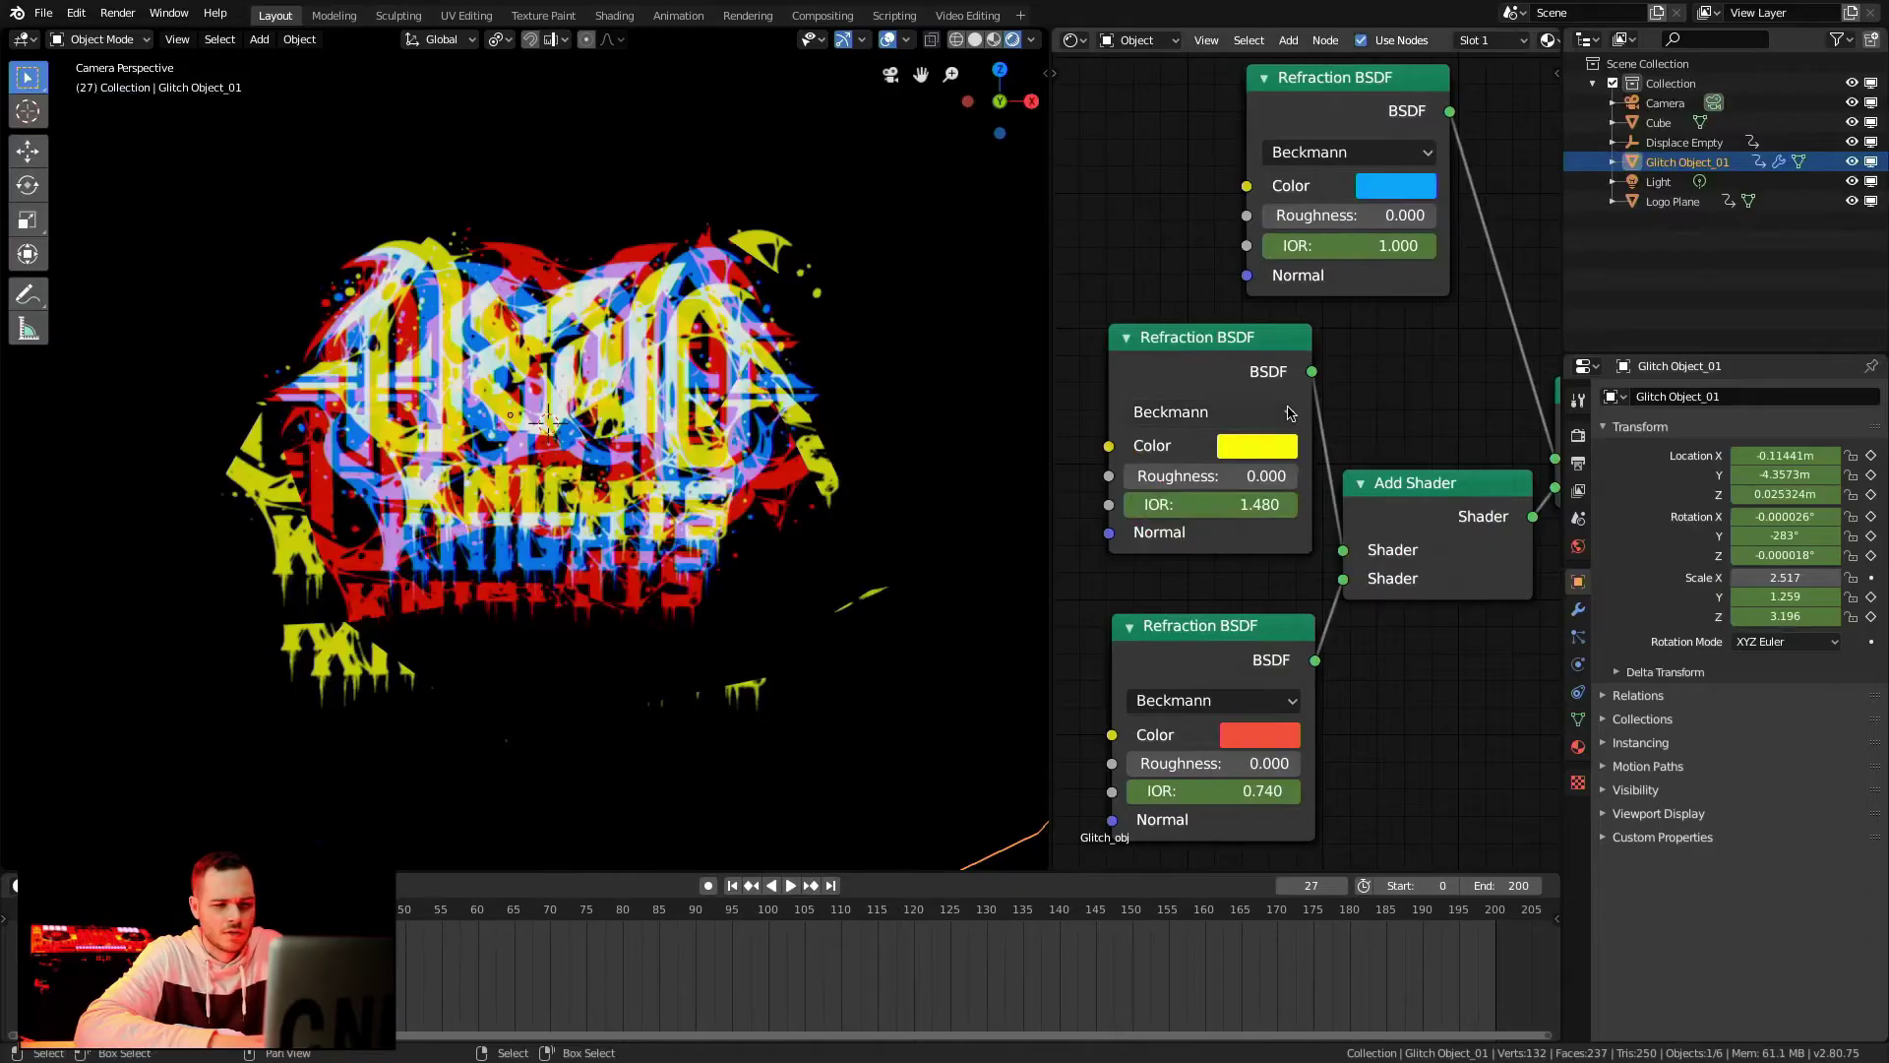
Step: Change the bright blue Refraction BSDF's color to dark teal and the yellow one's to yellow-green
left_click(1406, 187)
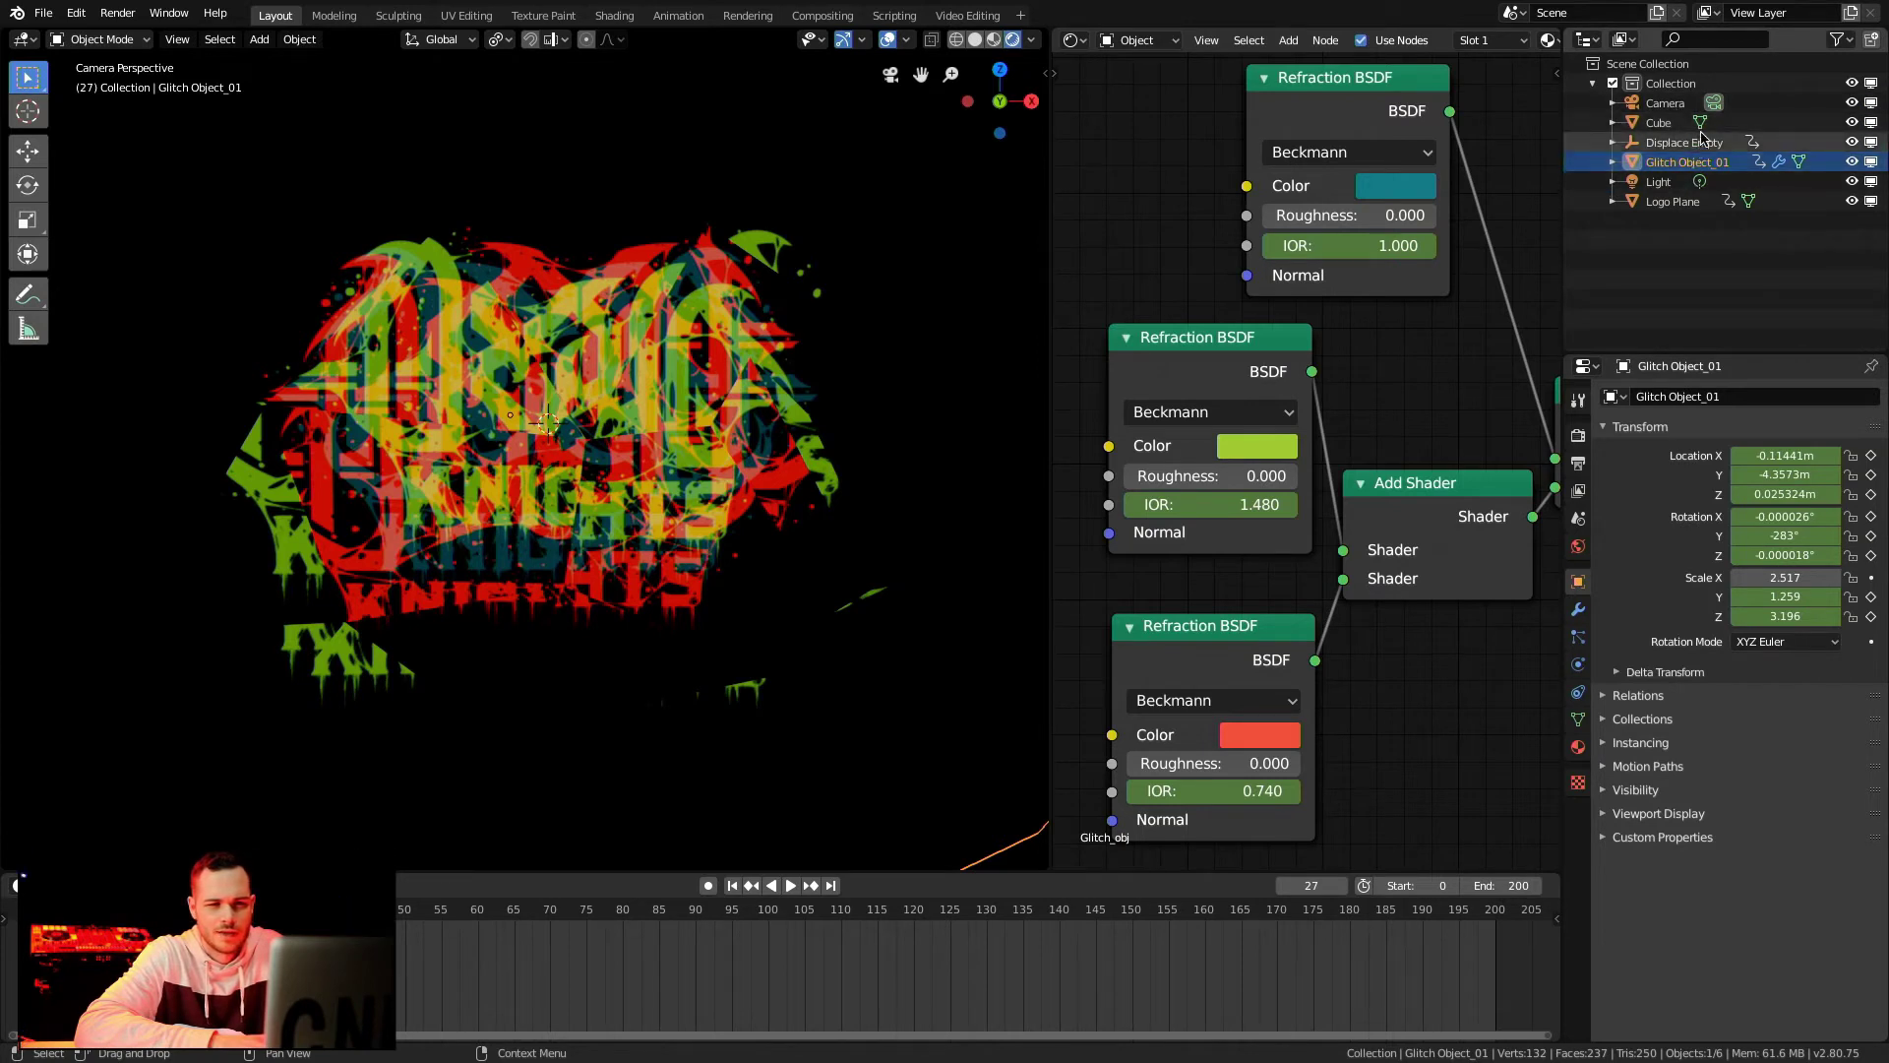
Step: Select the logo plane and set its Emission shader's strength to 5
left_click(1673, 201)
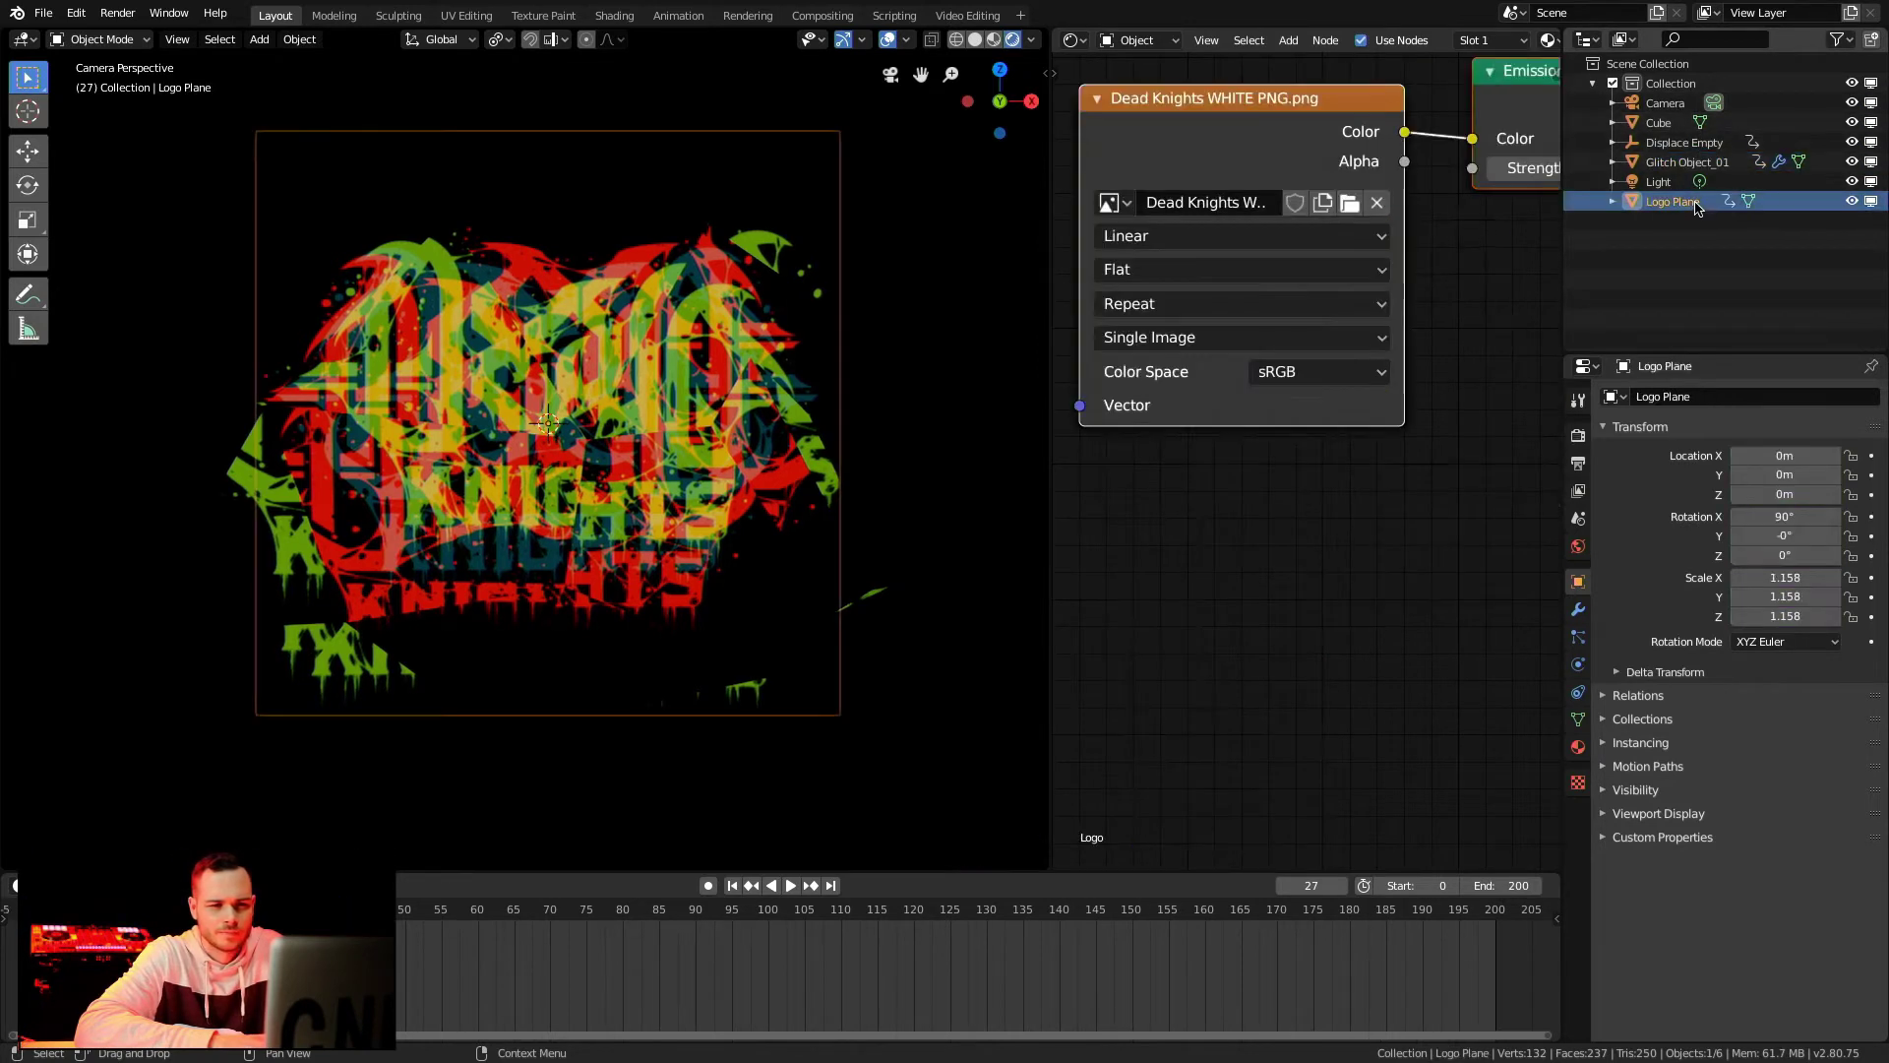
scroll(1392, 351, "up", 4)
scroll(1391, 350, "right", 5)
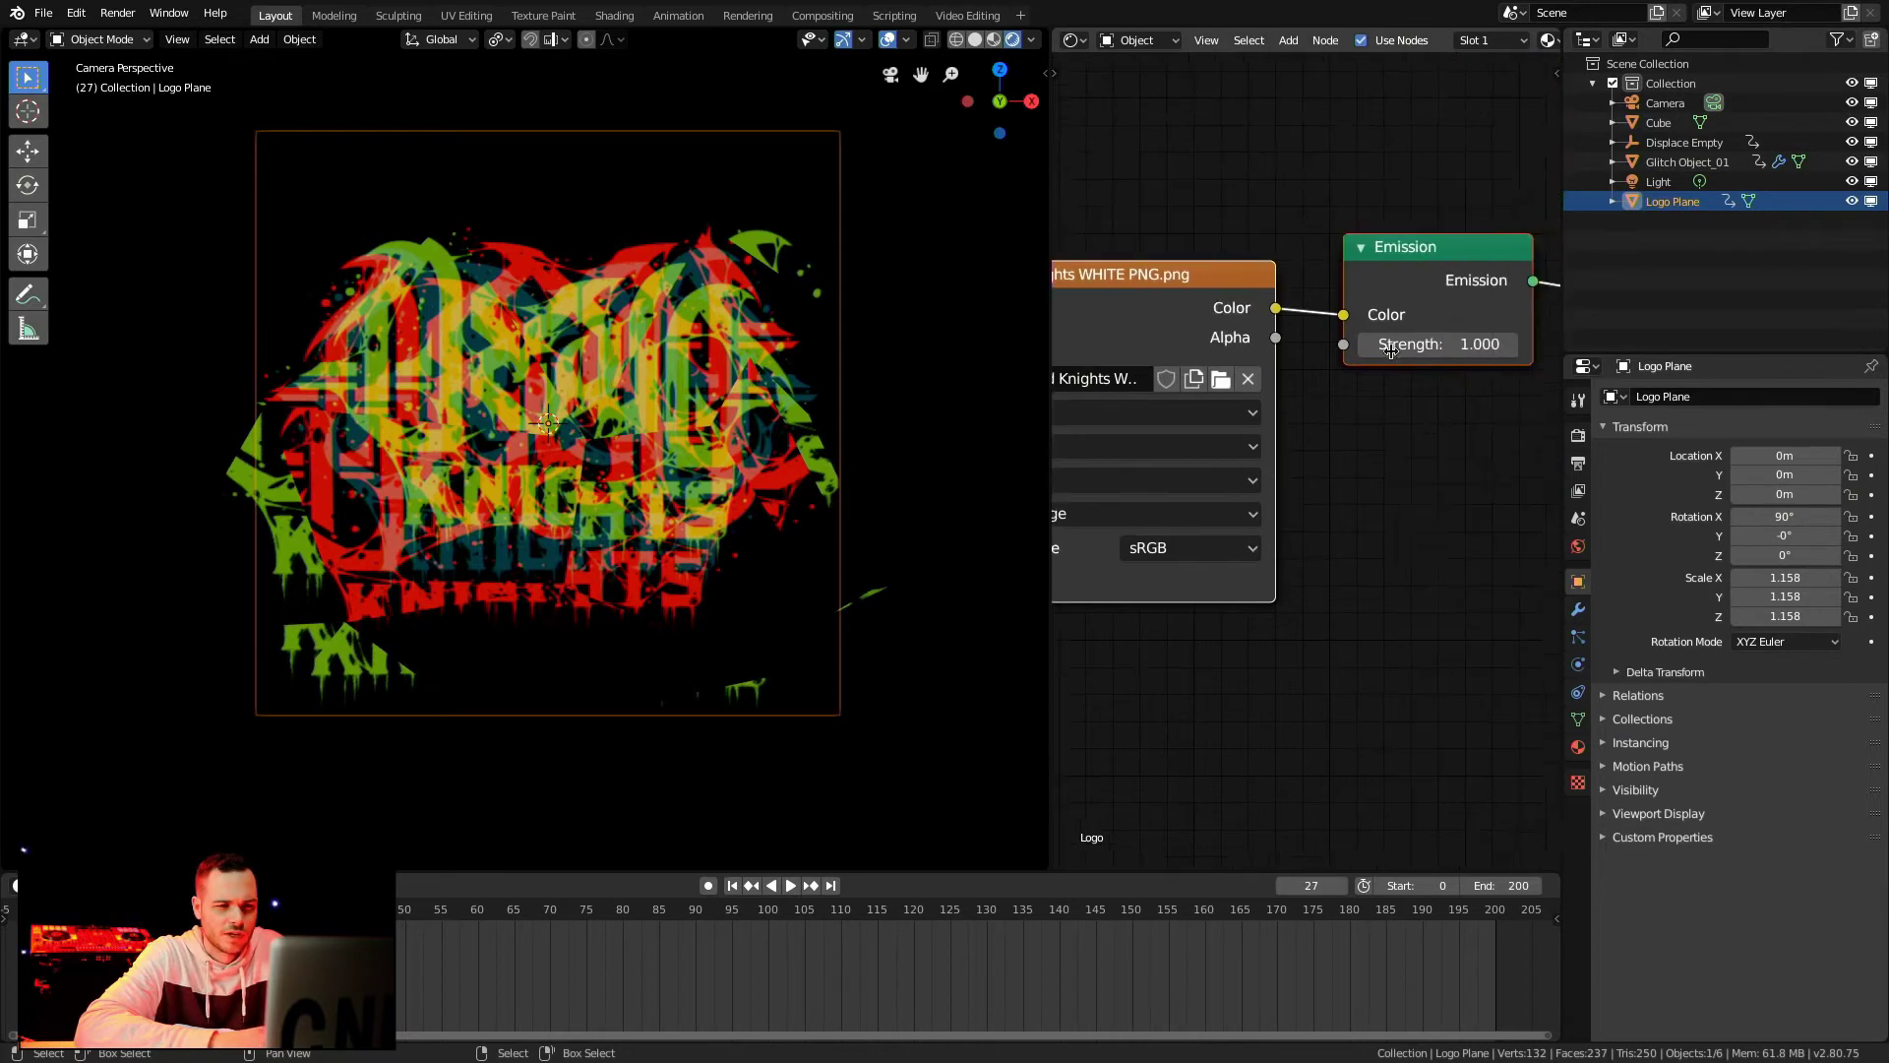
scroll(1385, 394, "down", 1, "ctrl")
left_click(1340, 354)
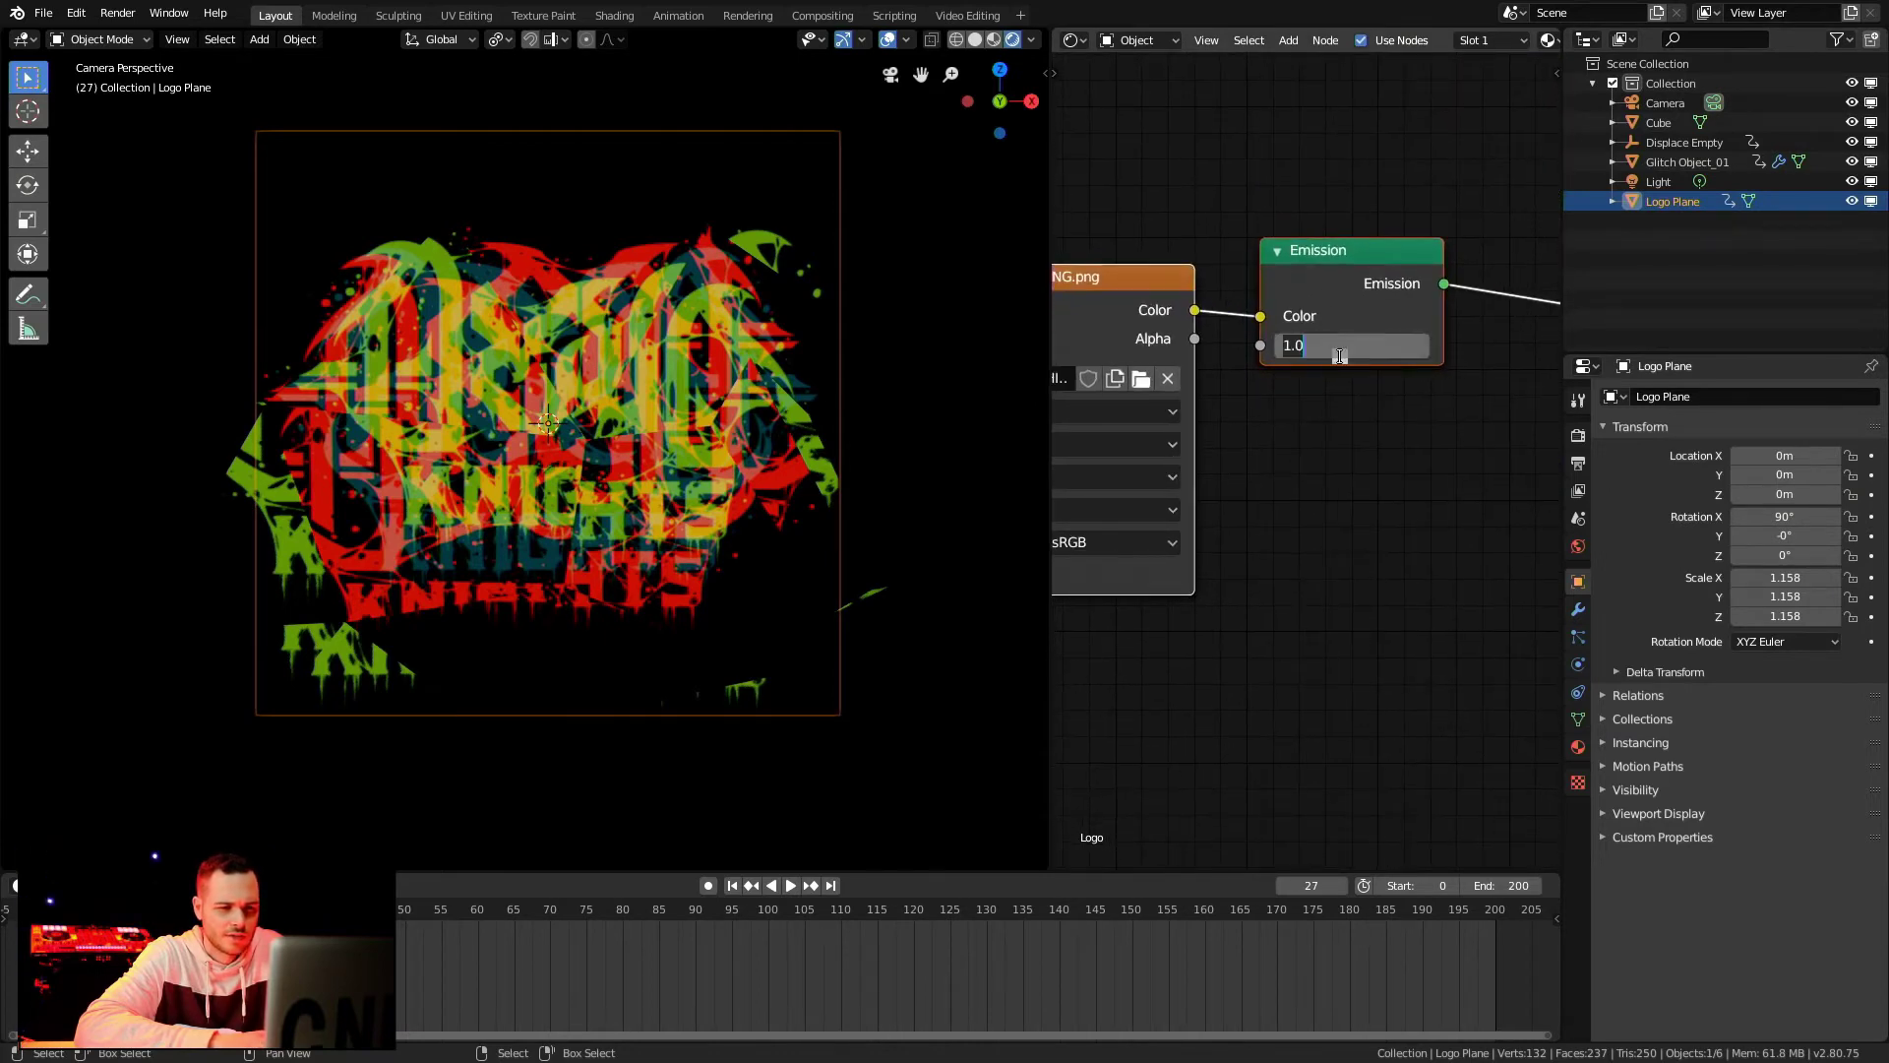
type("4")
key("Return")
left_click(1355, 355)
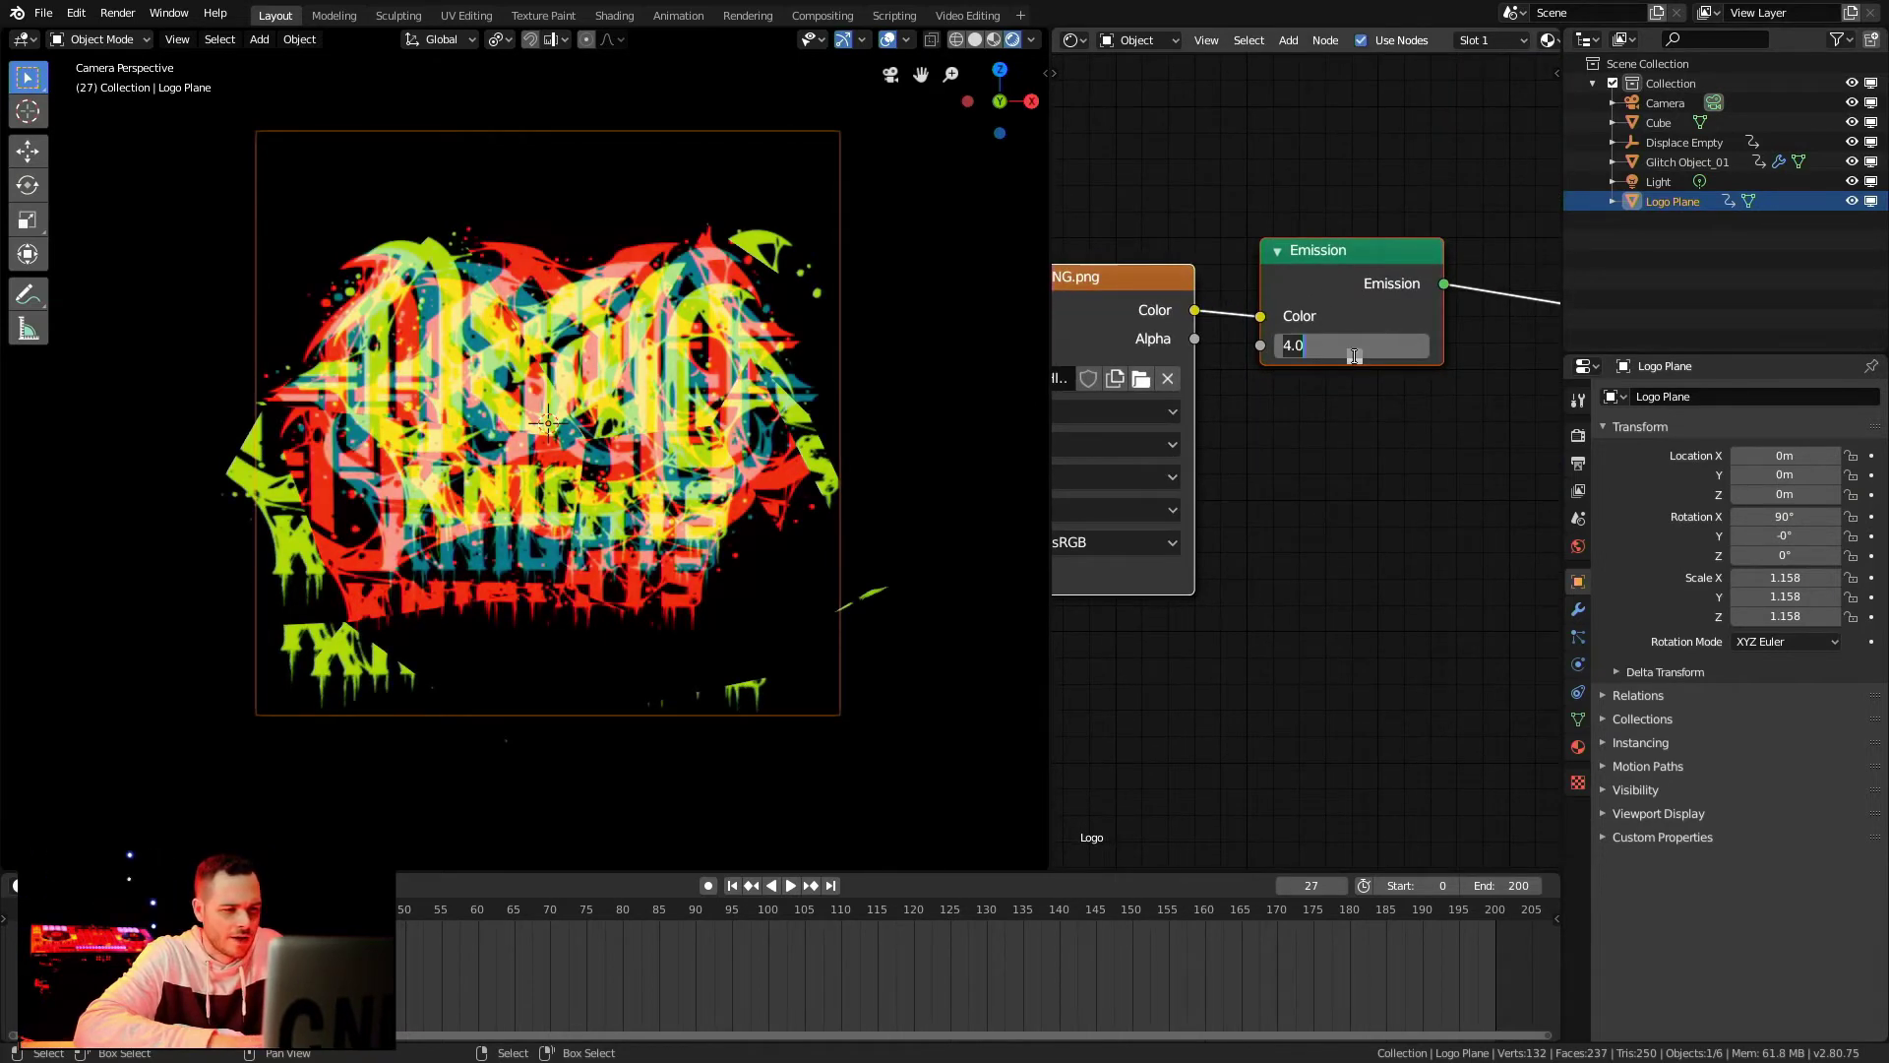
key("Return")
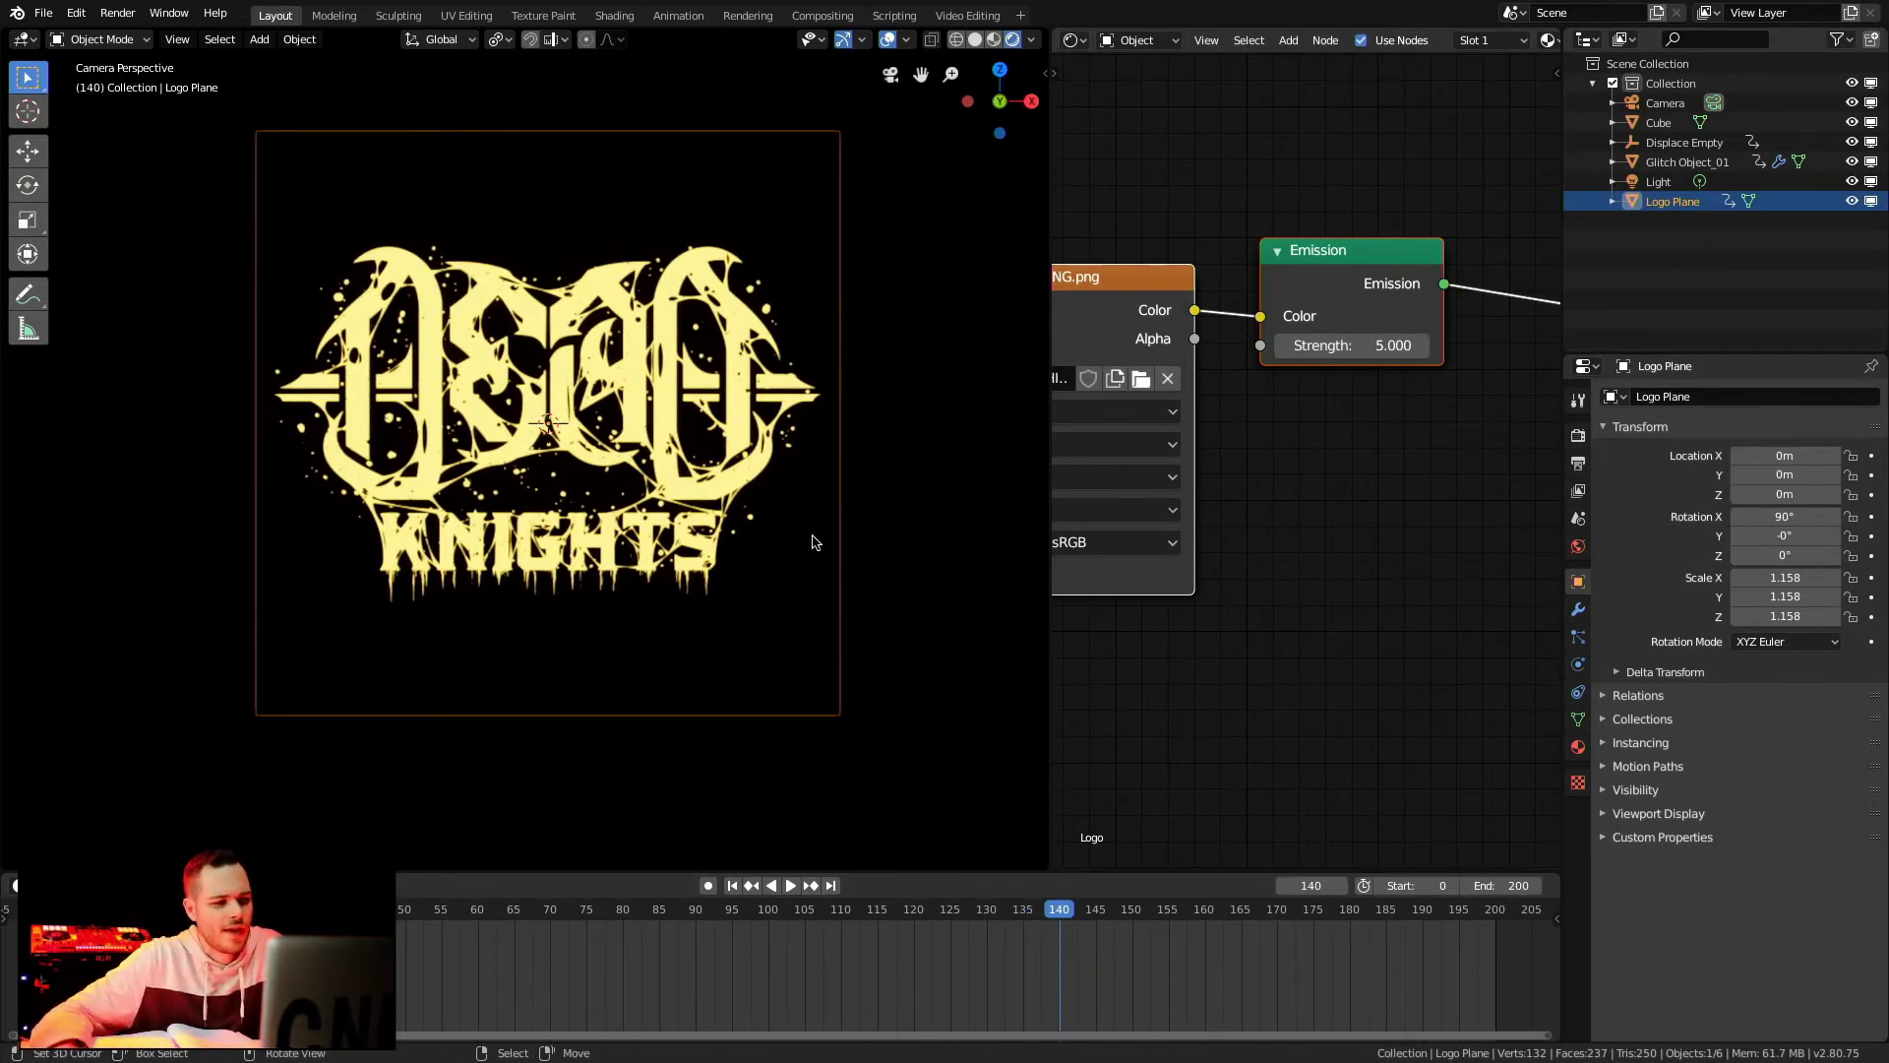
Step: Select the glitch object and recolor its three Refraction BSDFs to bright blue, bright yellow and orange-red
left_click(769, 516)
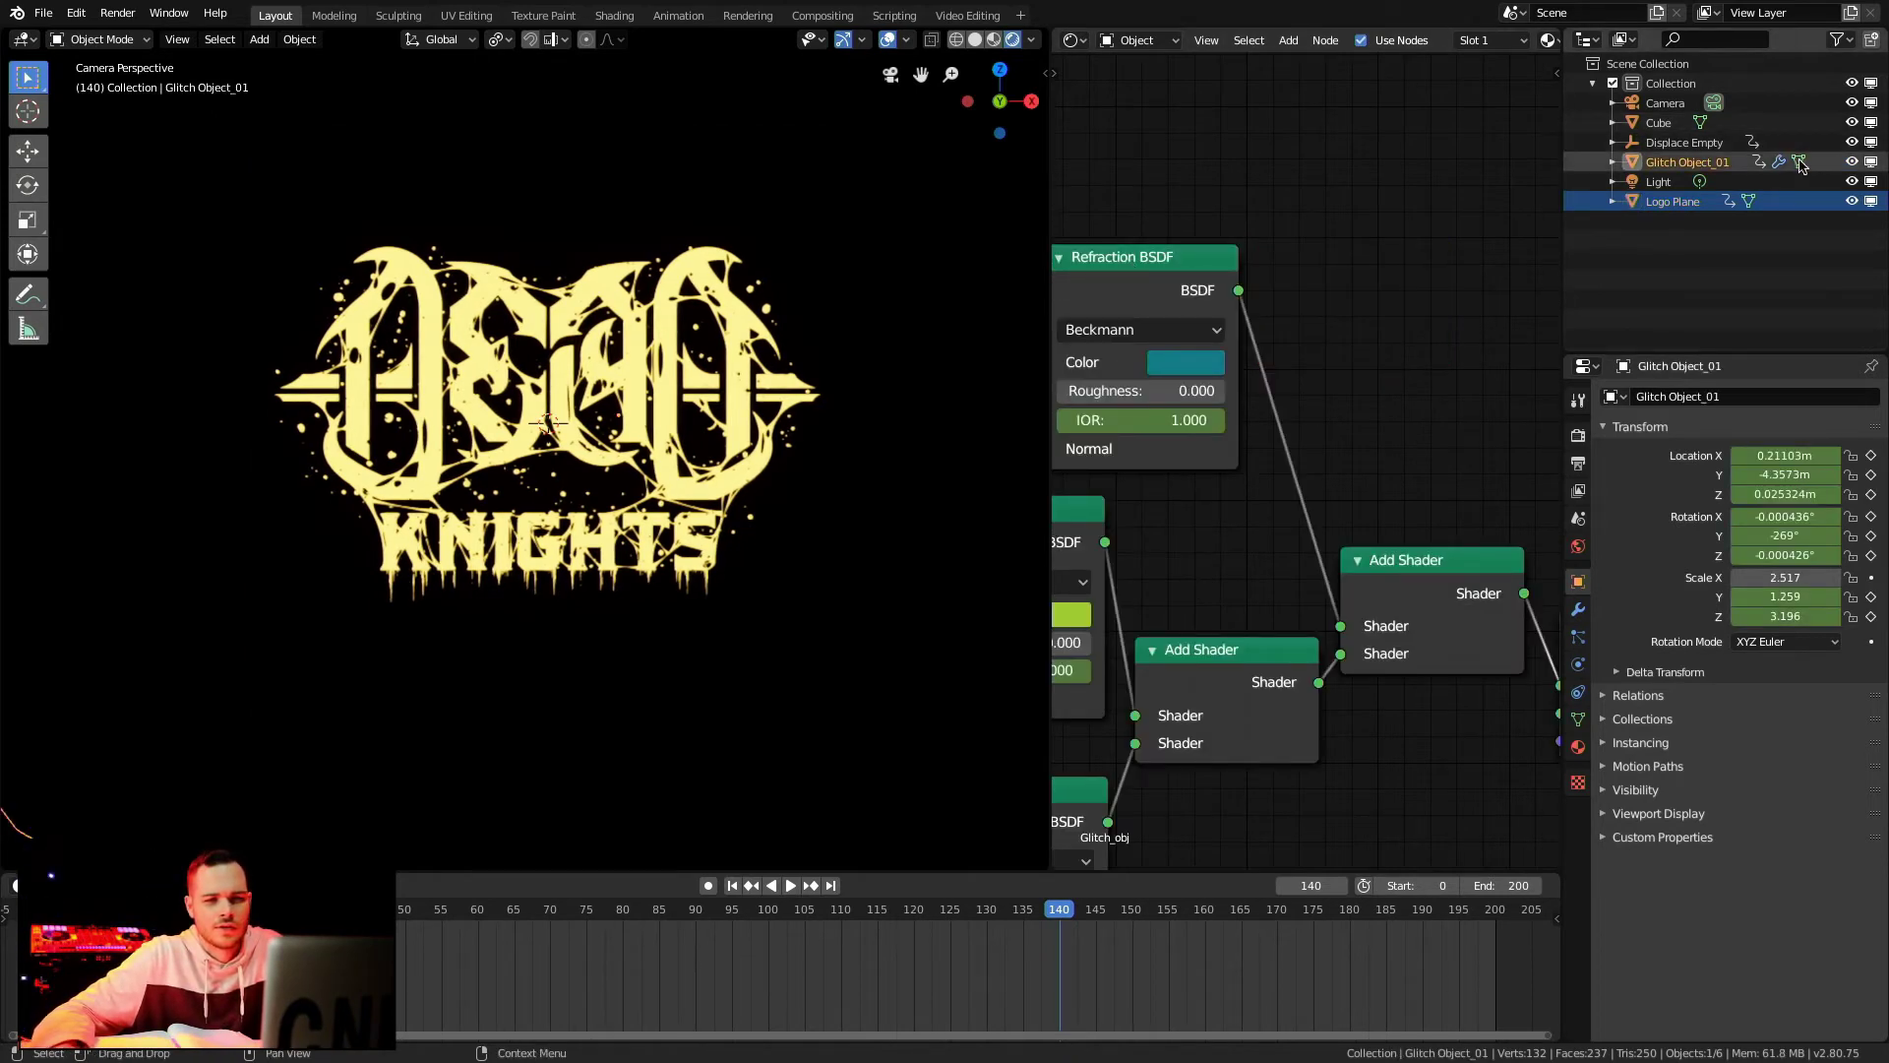
left_click(1726, 166)
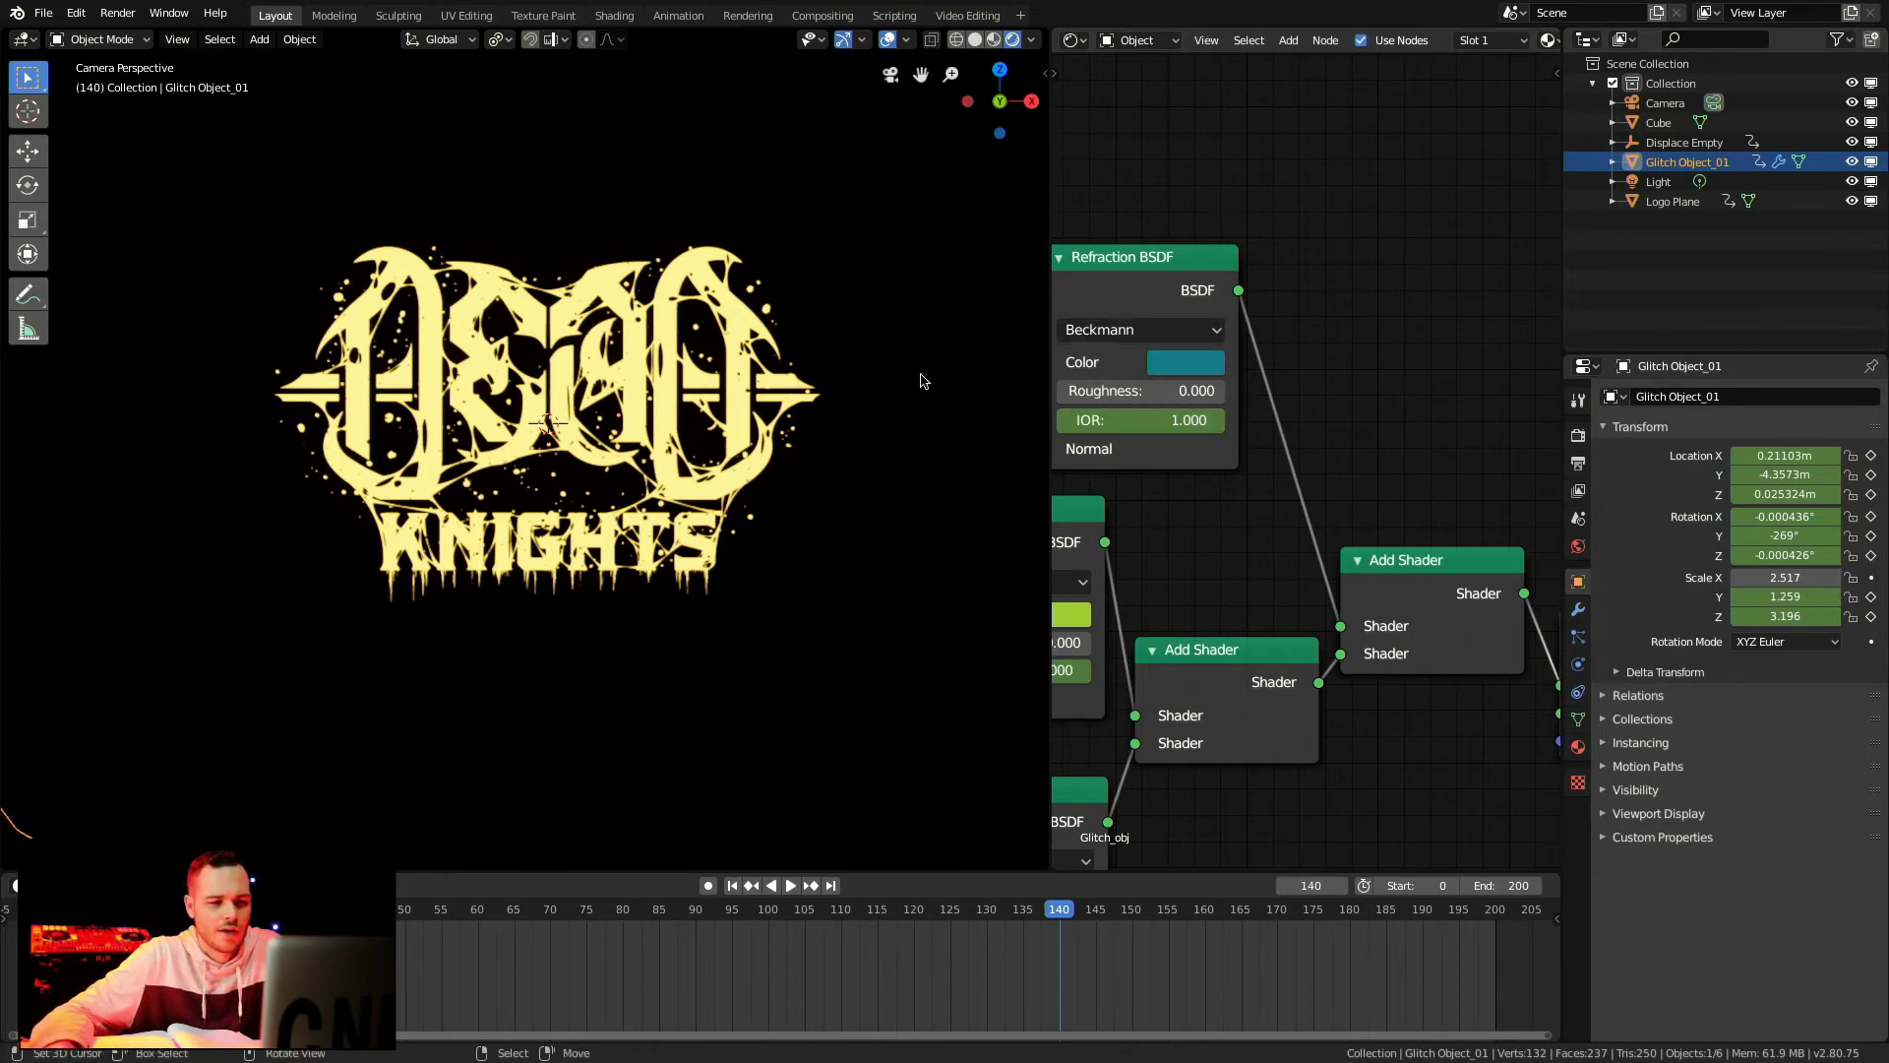
middle_click_drag(1181, 446, 1326, 307)
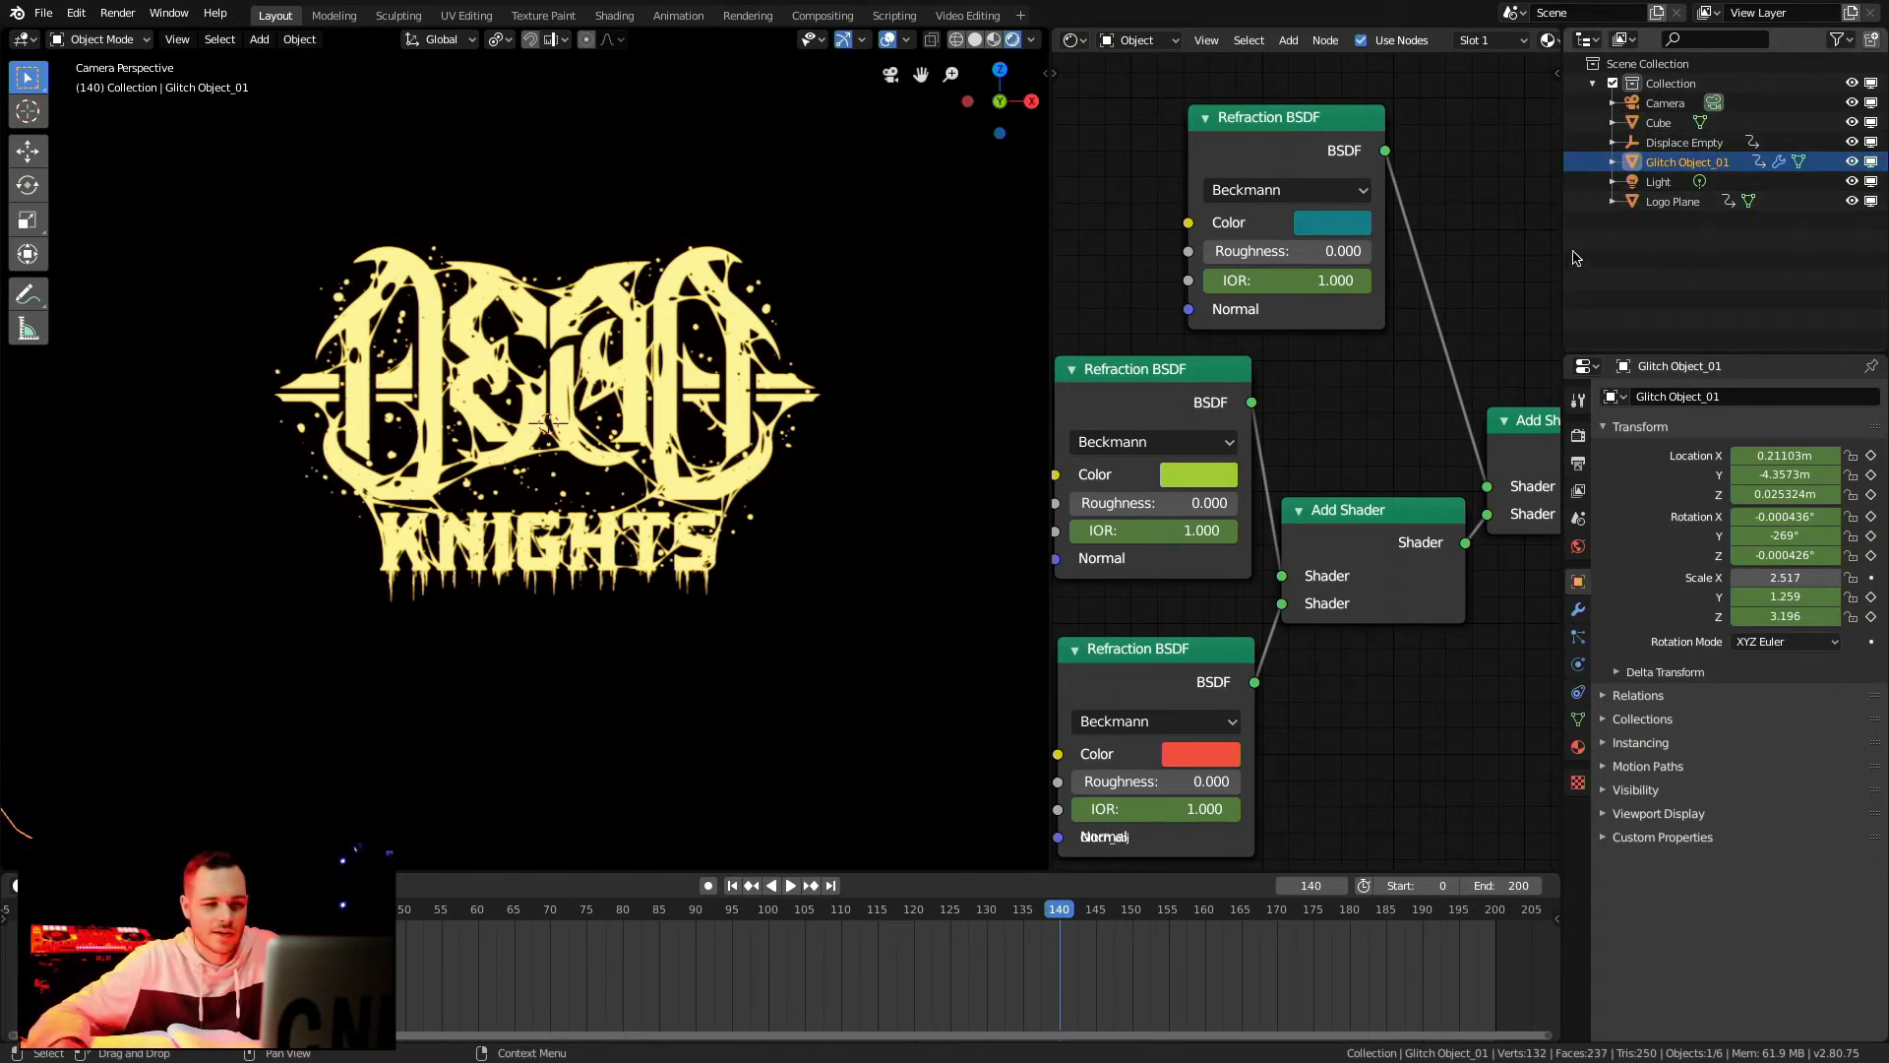
left_click(1196, 476)
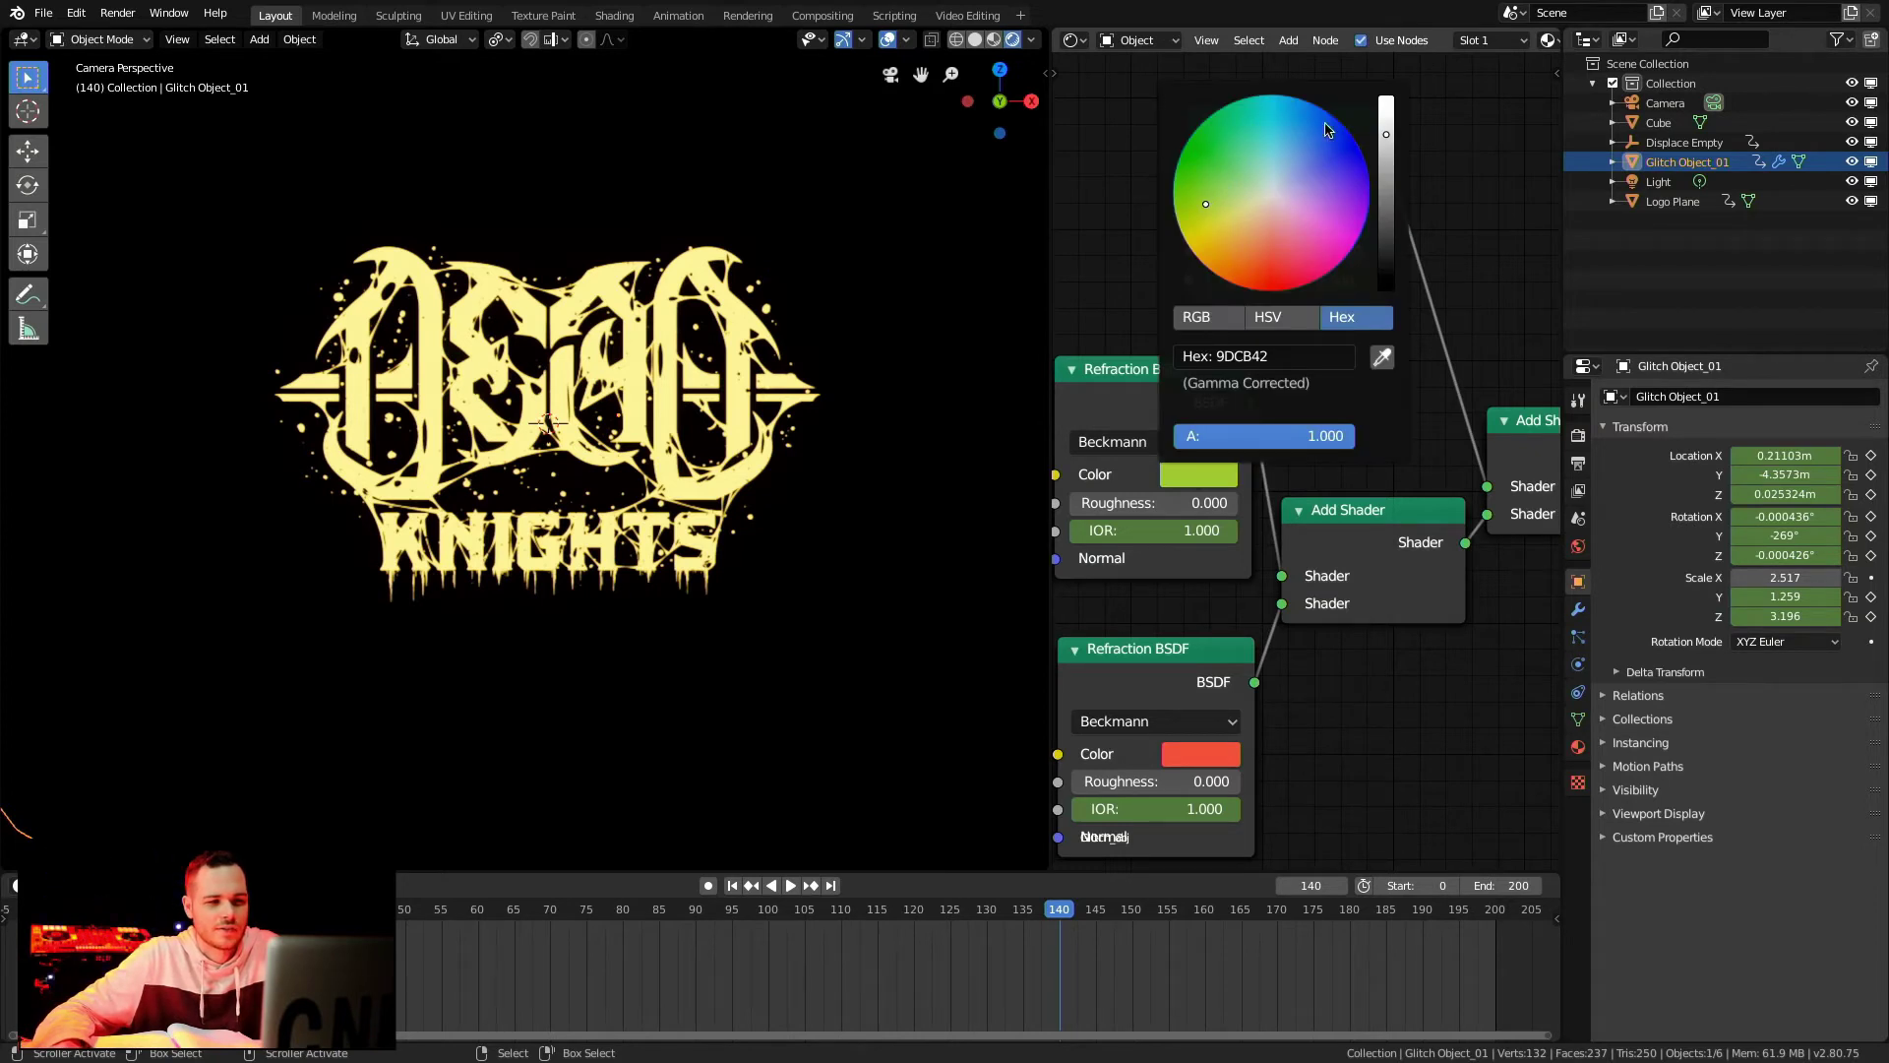
left_click_drag(1386, 134, 1387, 98)
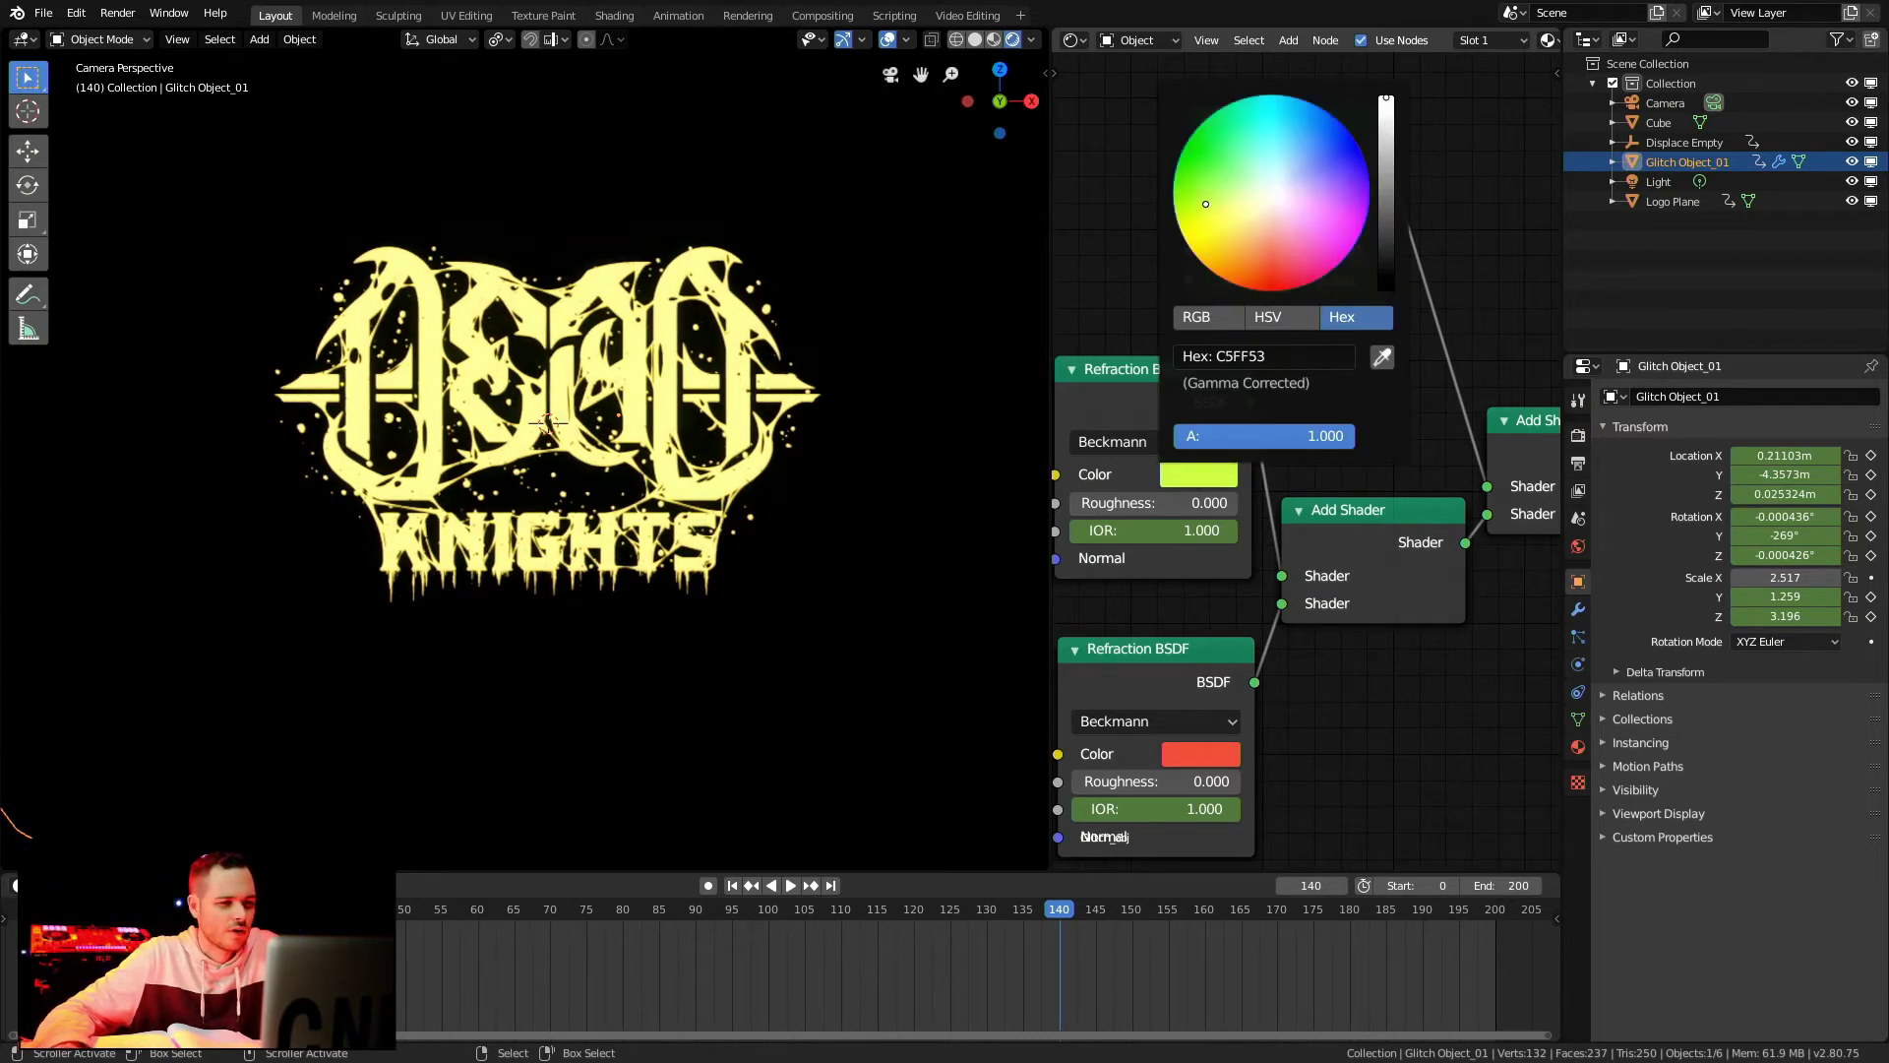
left_click_drag(1387, 98, 1387, 150)
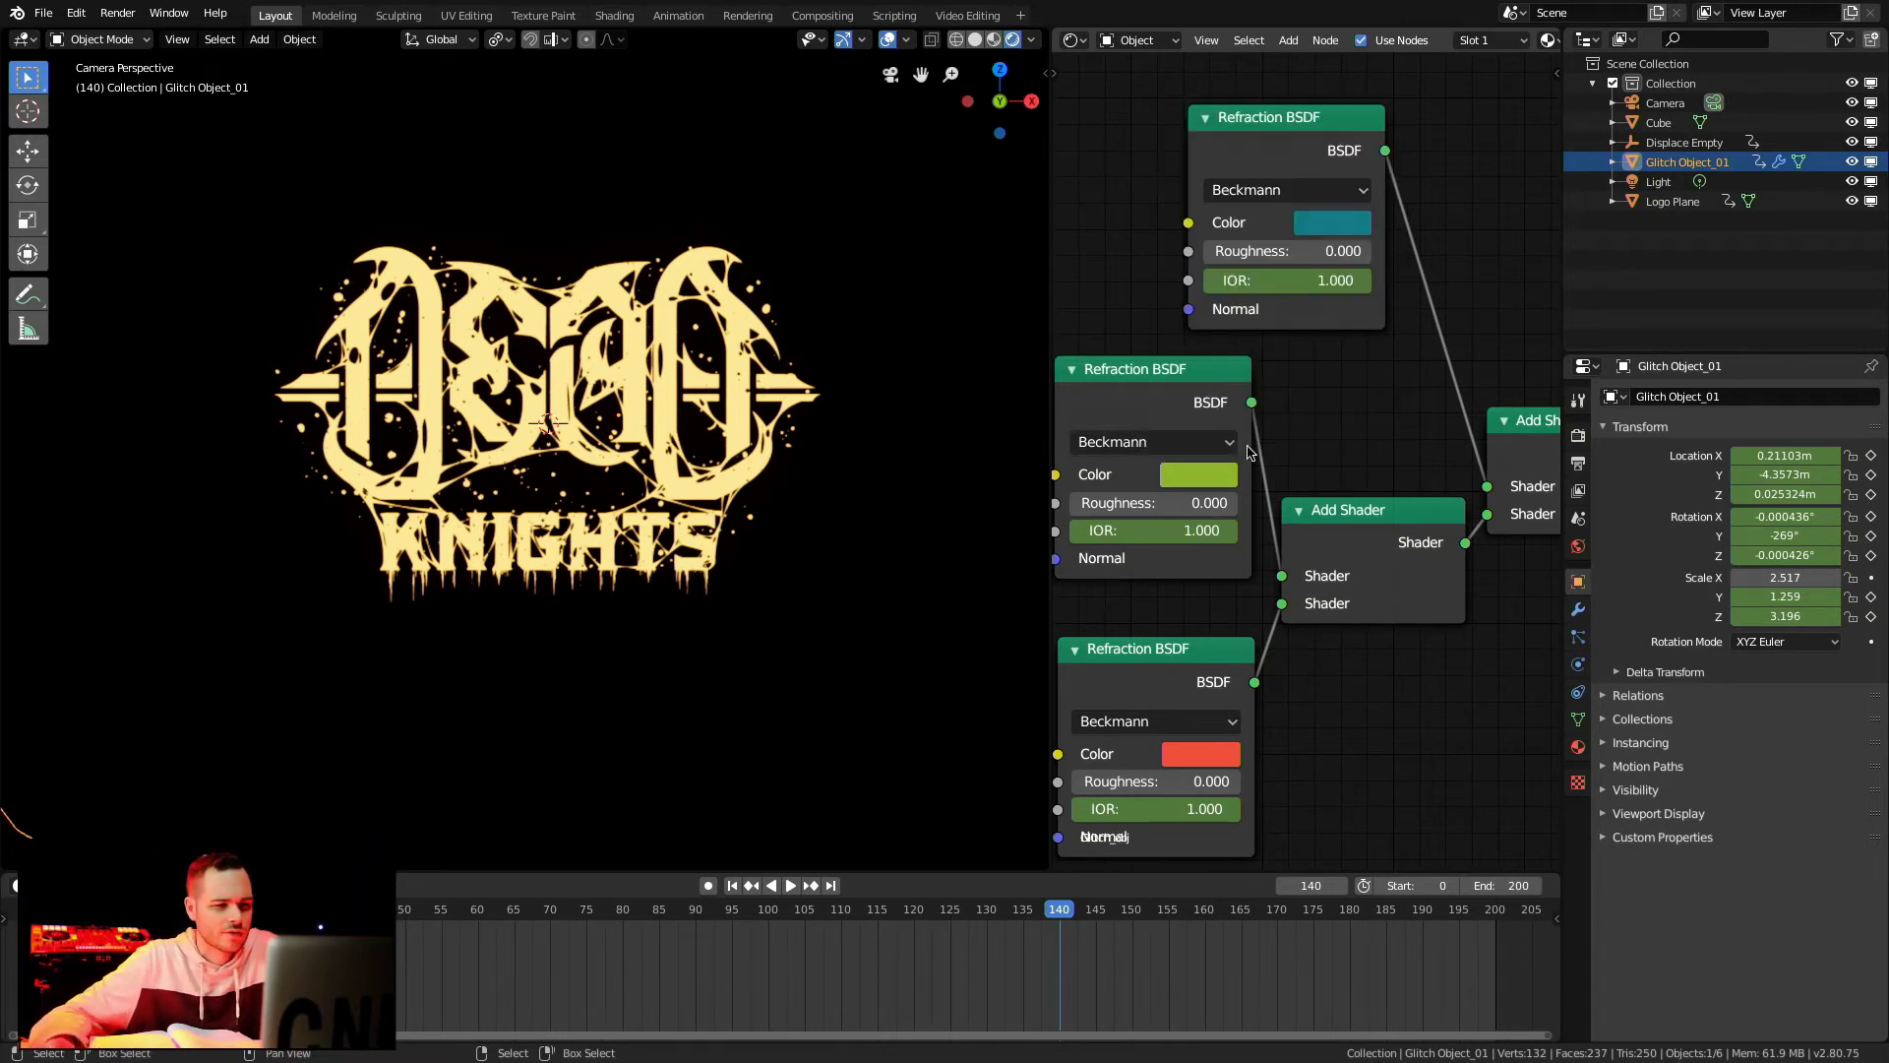
left_click(1334, 226)
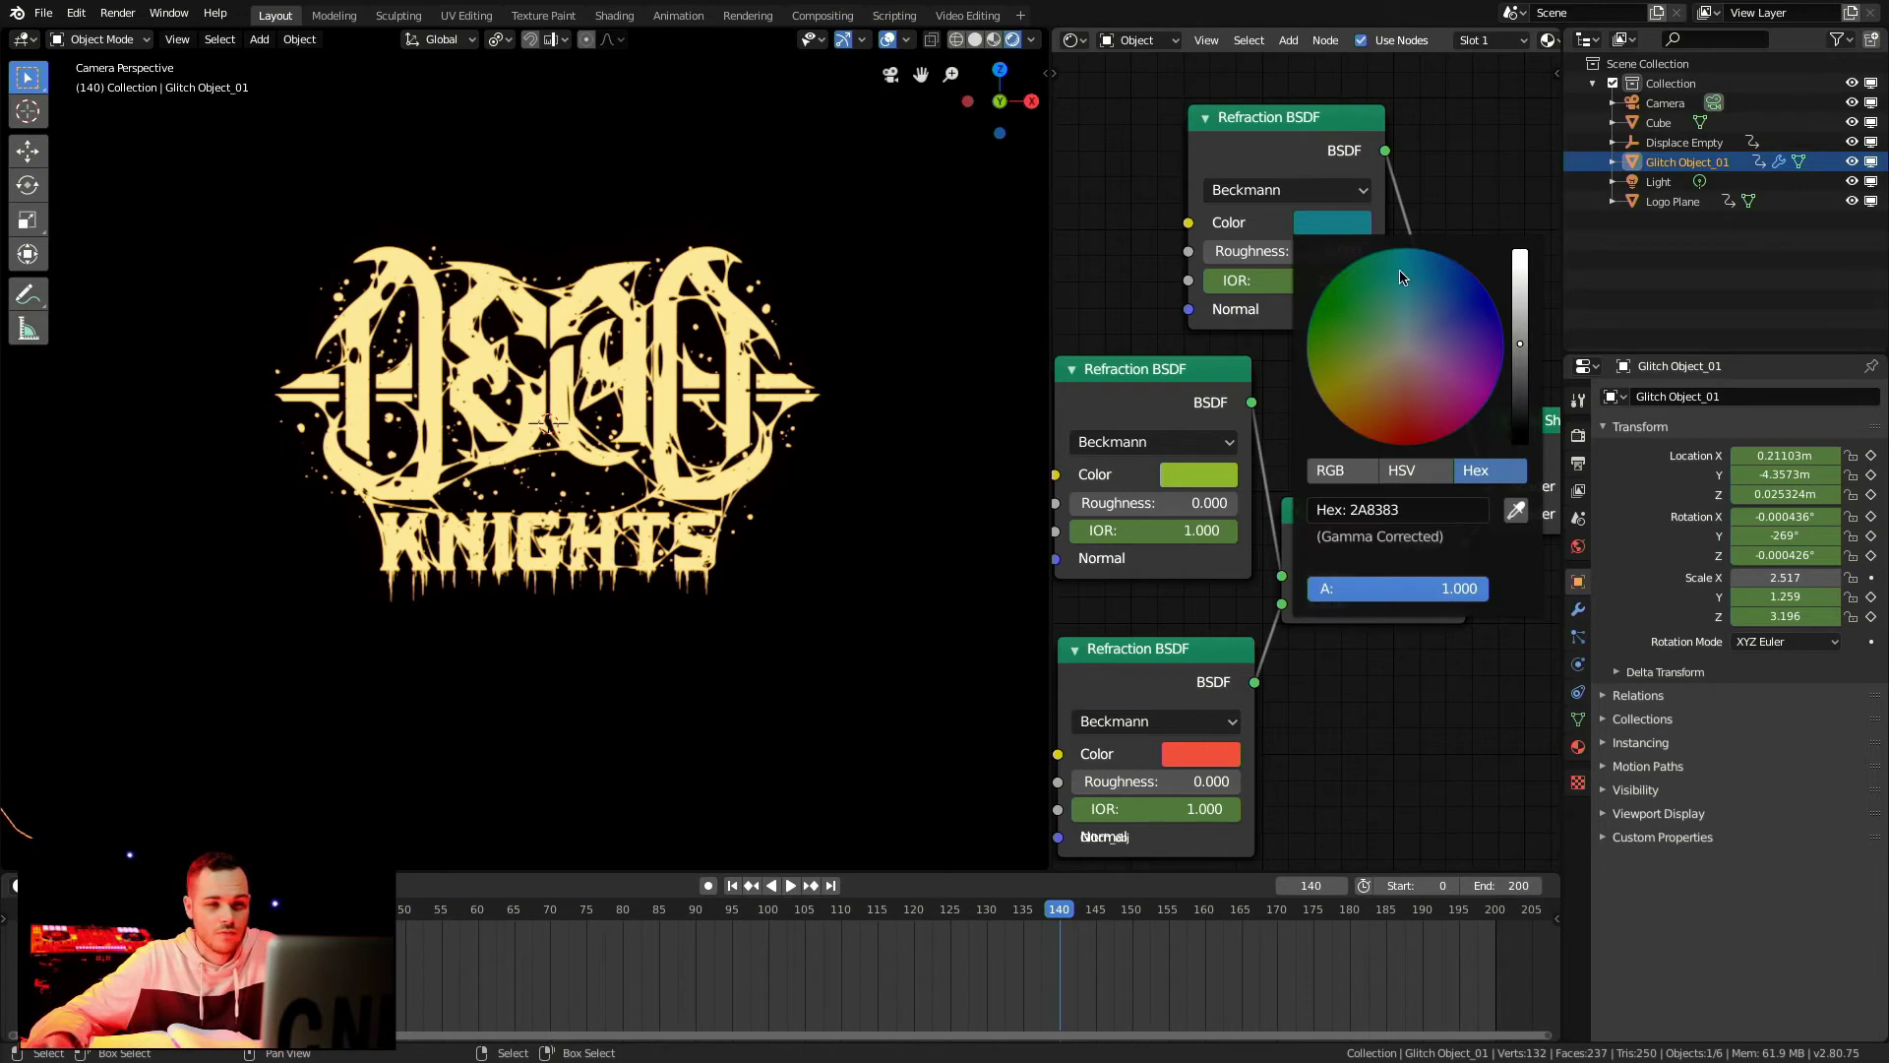
left_click_drag(1263, 546, 1261, 540)
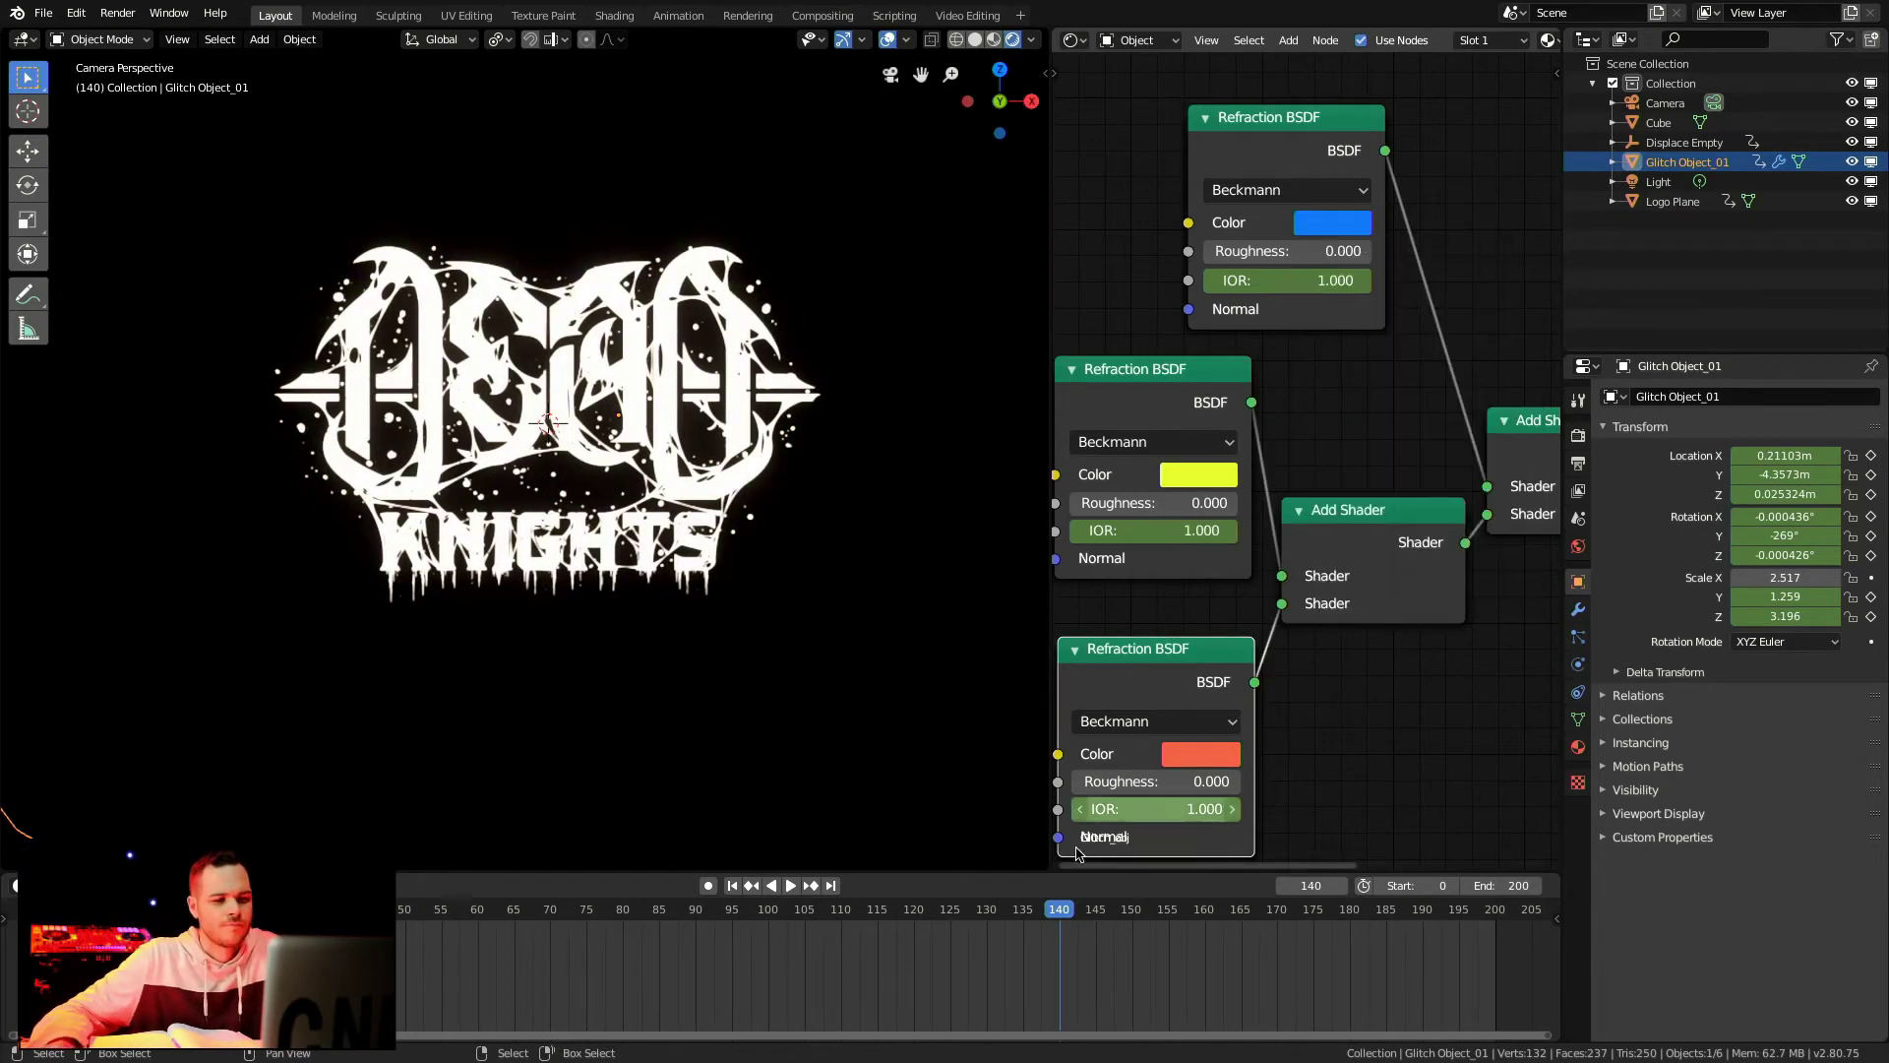
Step: Scrub through the timeline and play the animation from the start to preview the new glitch colors in the rendered camera view
left_click(878, 986)
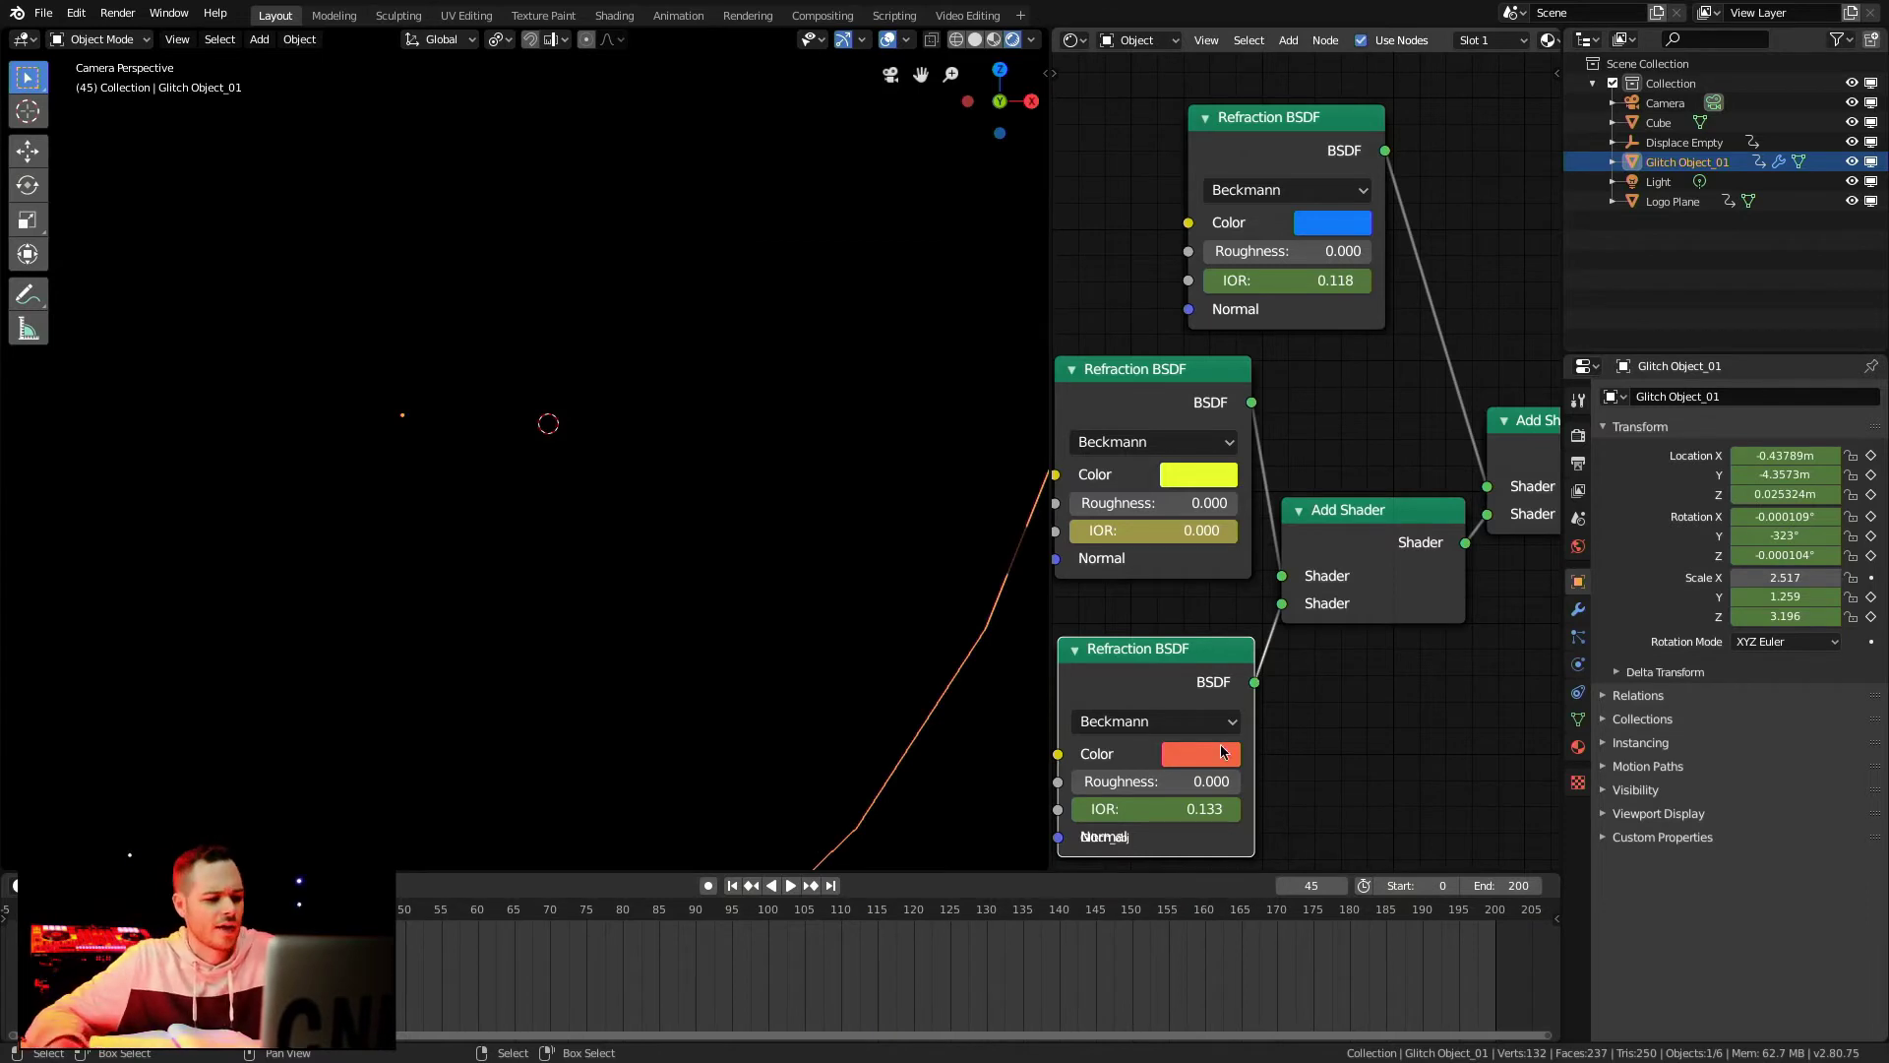
left_click(295, 969)
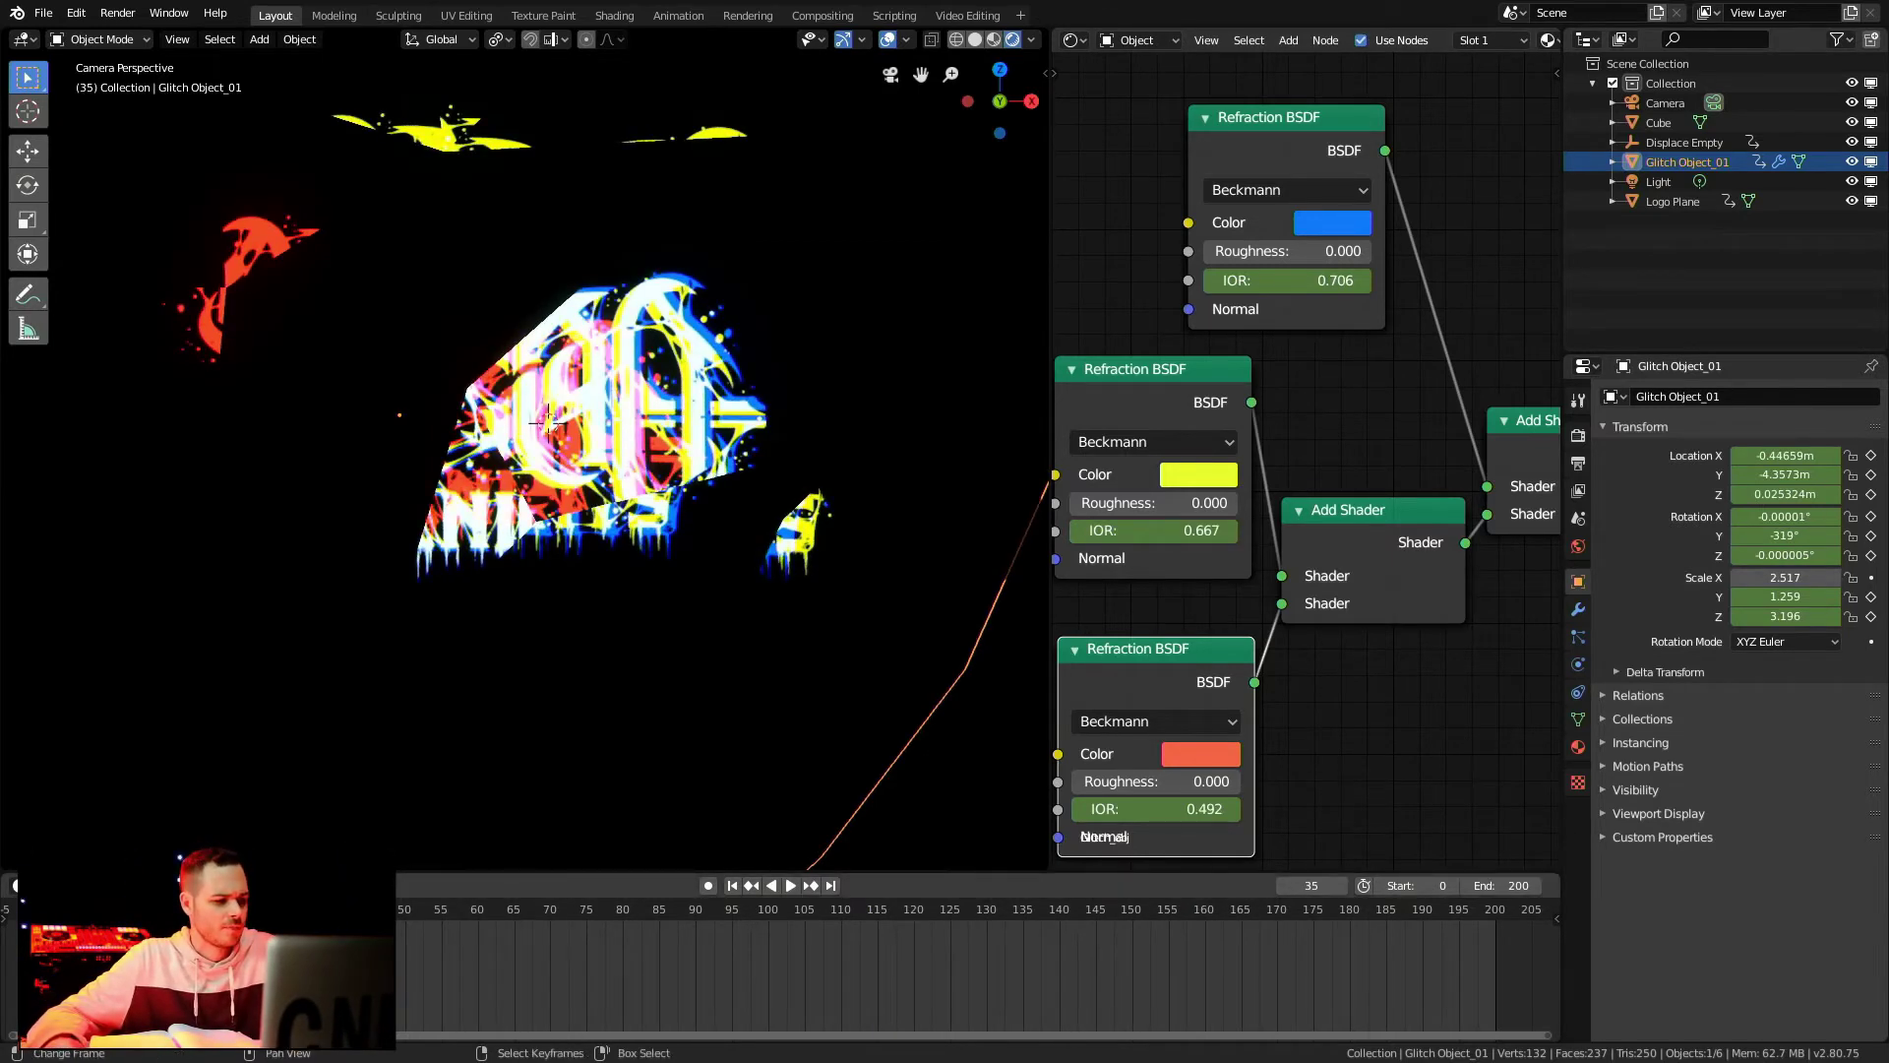
key("shift+Left")
key("space")
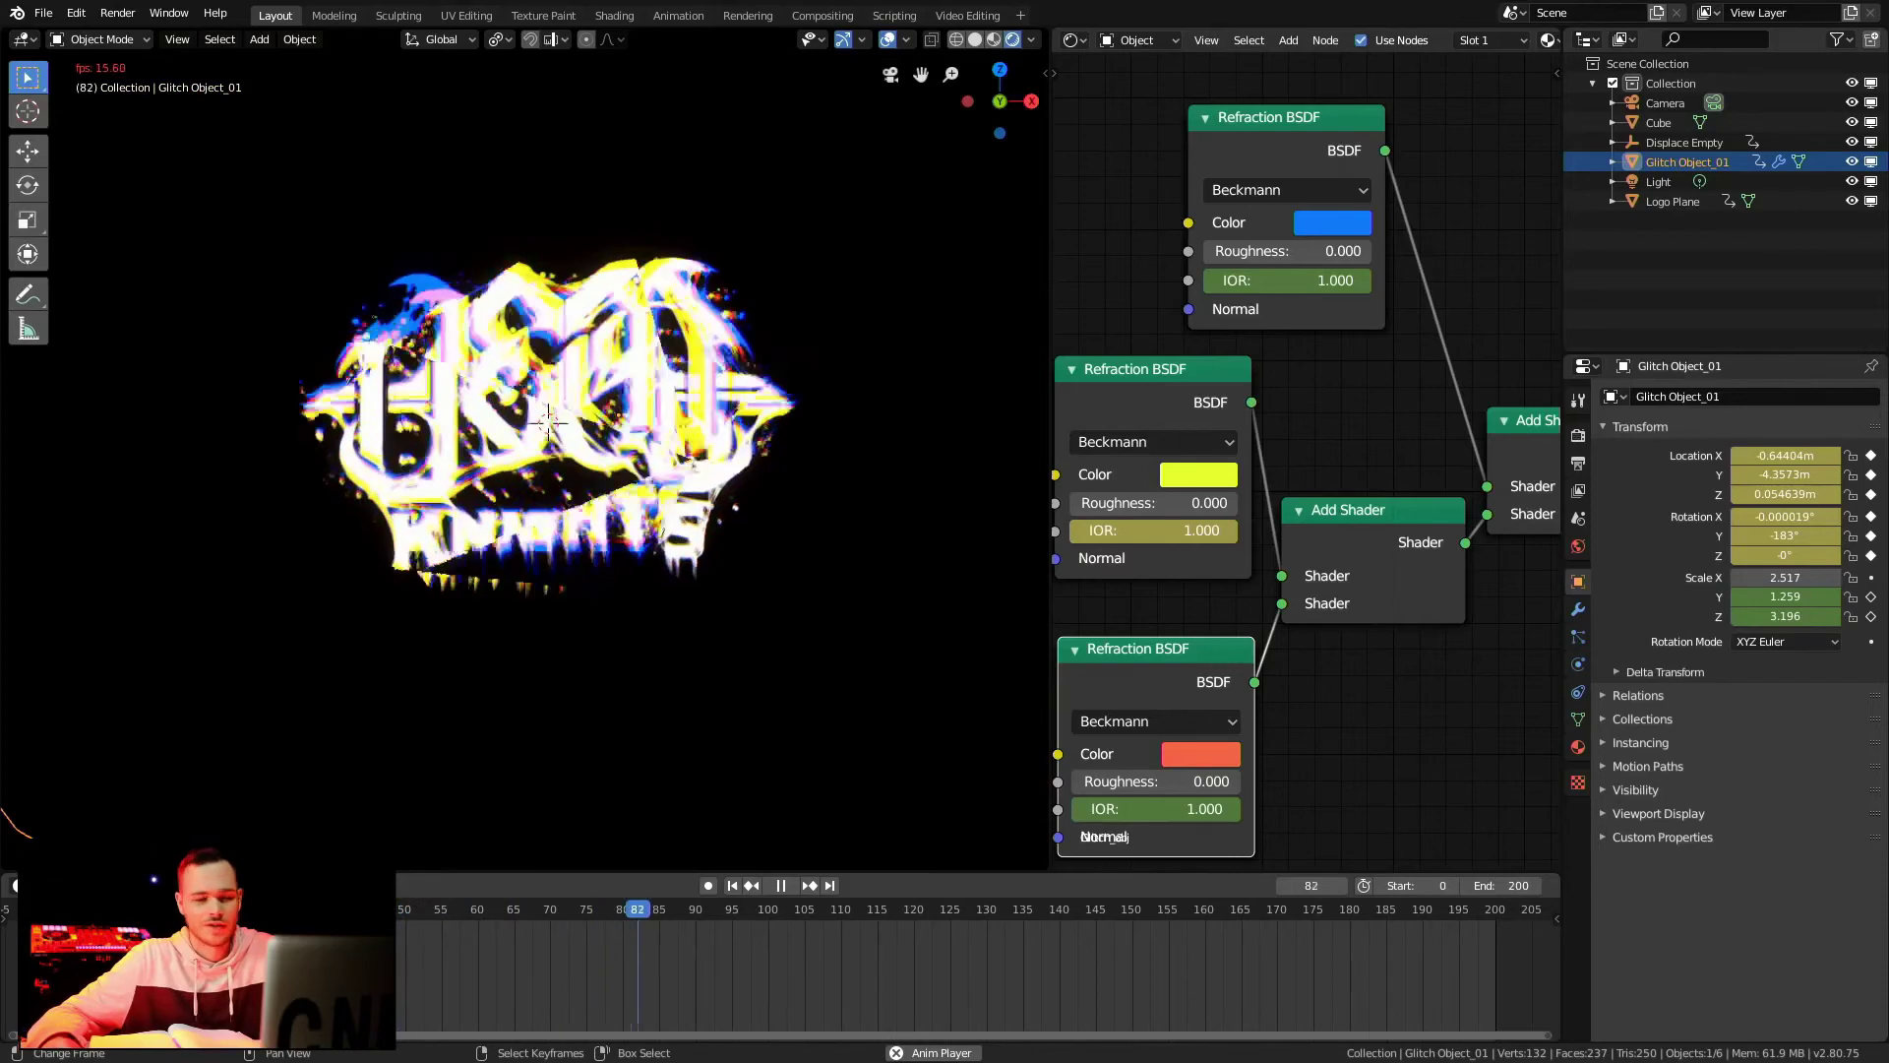
key("space")
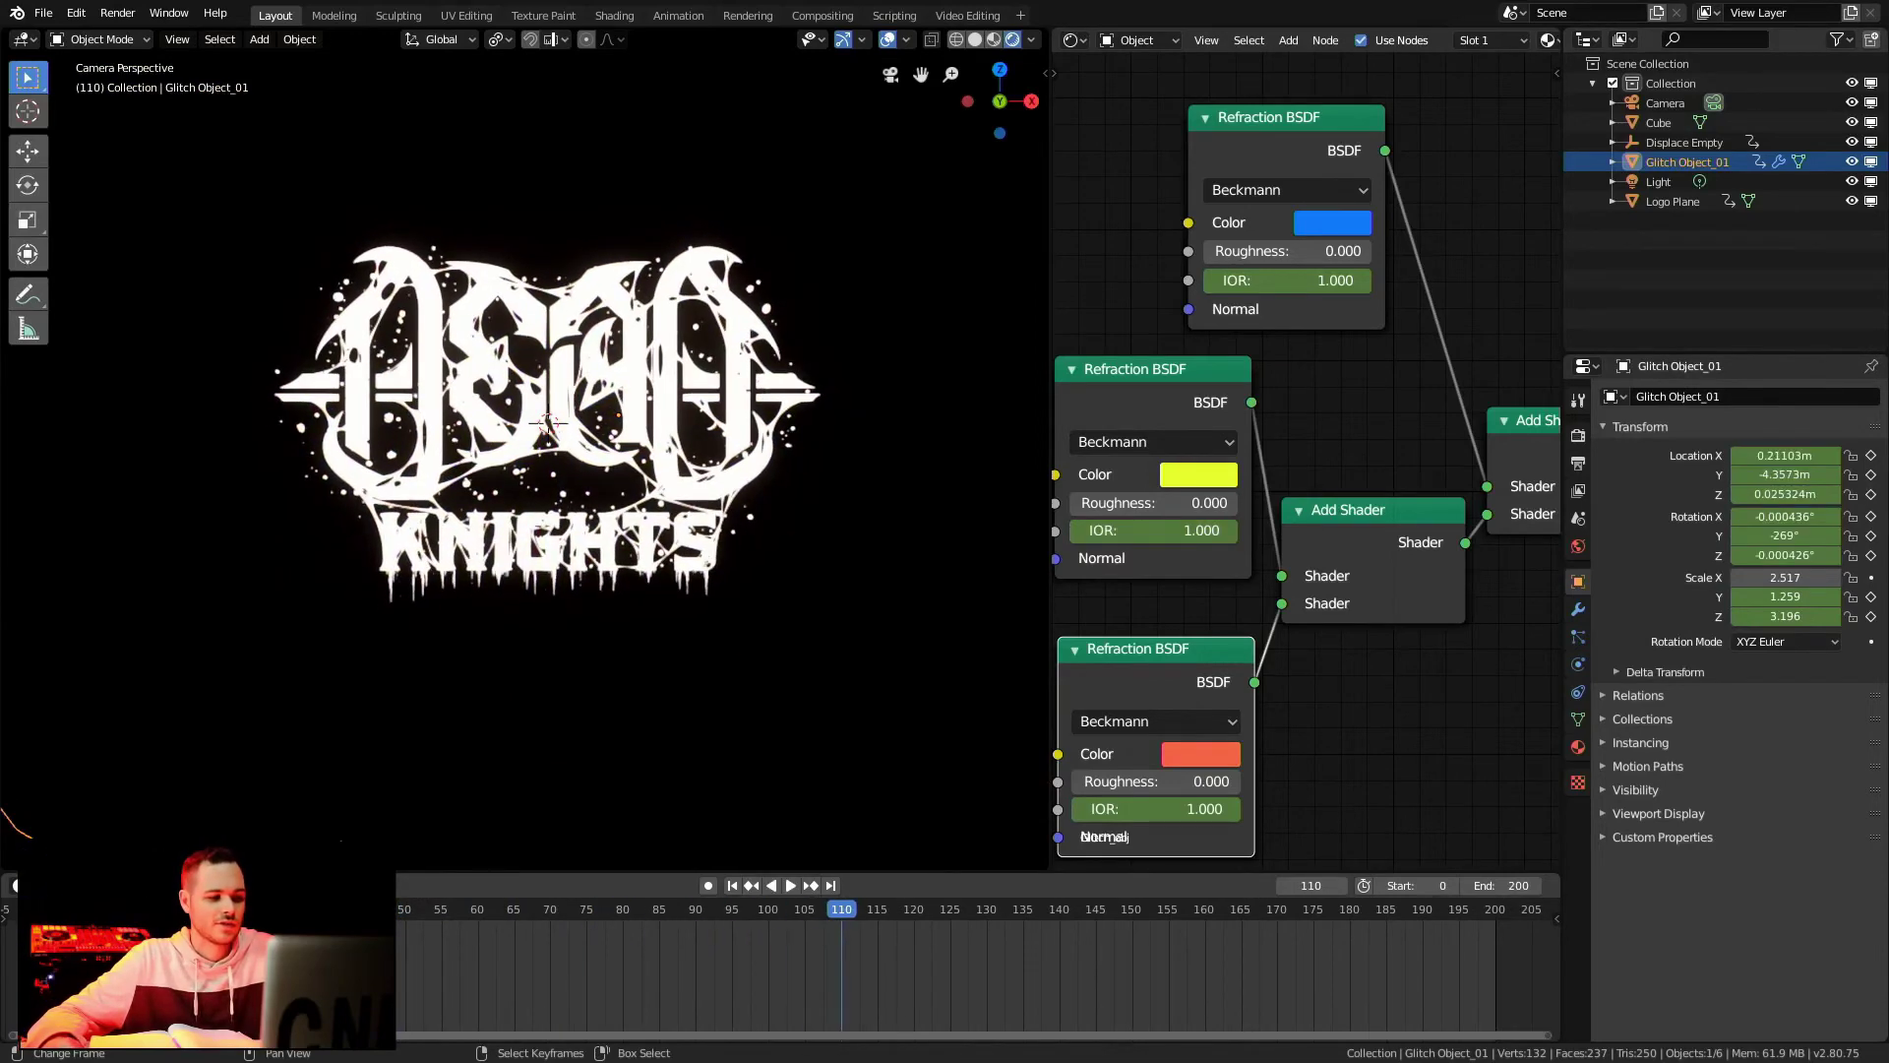
key("shift+Left")
key("space")
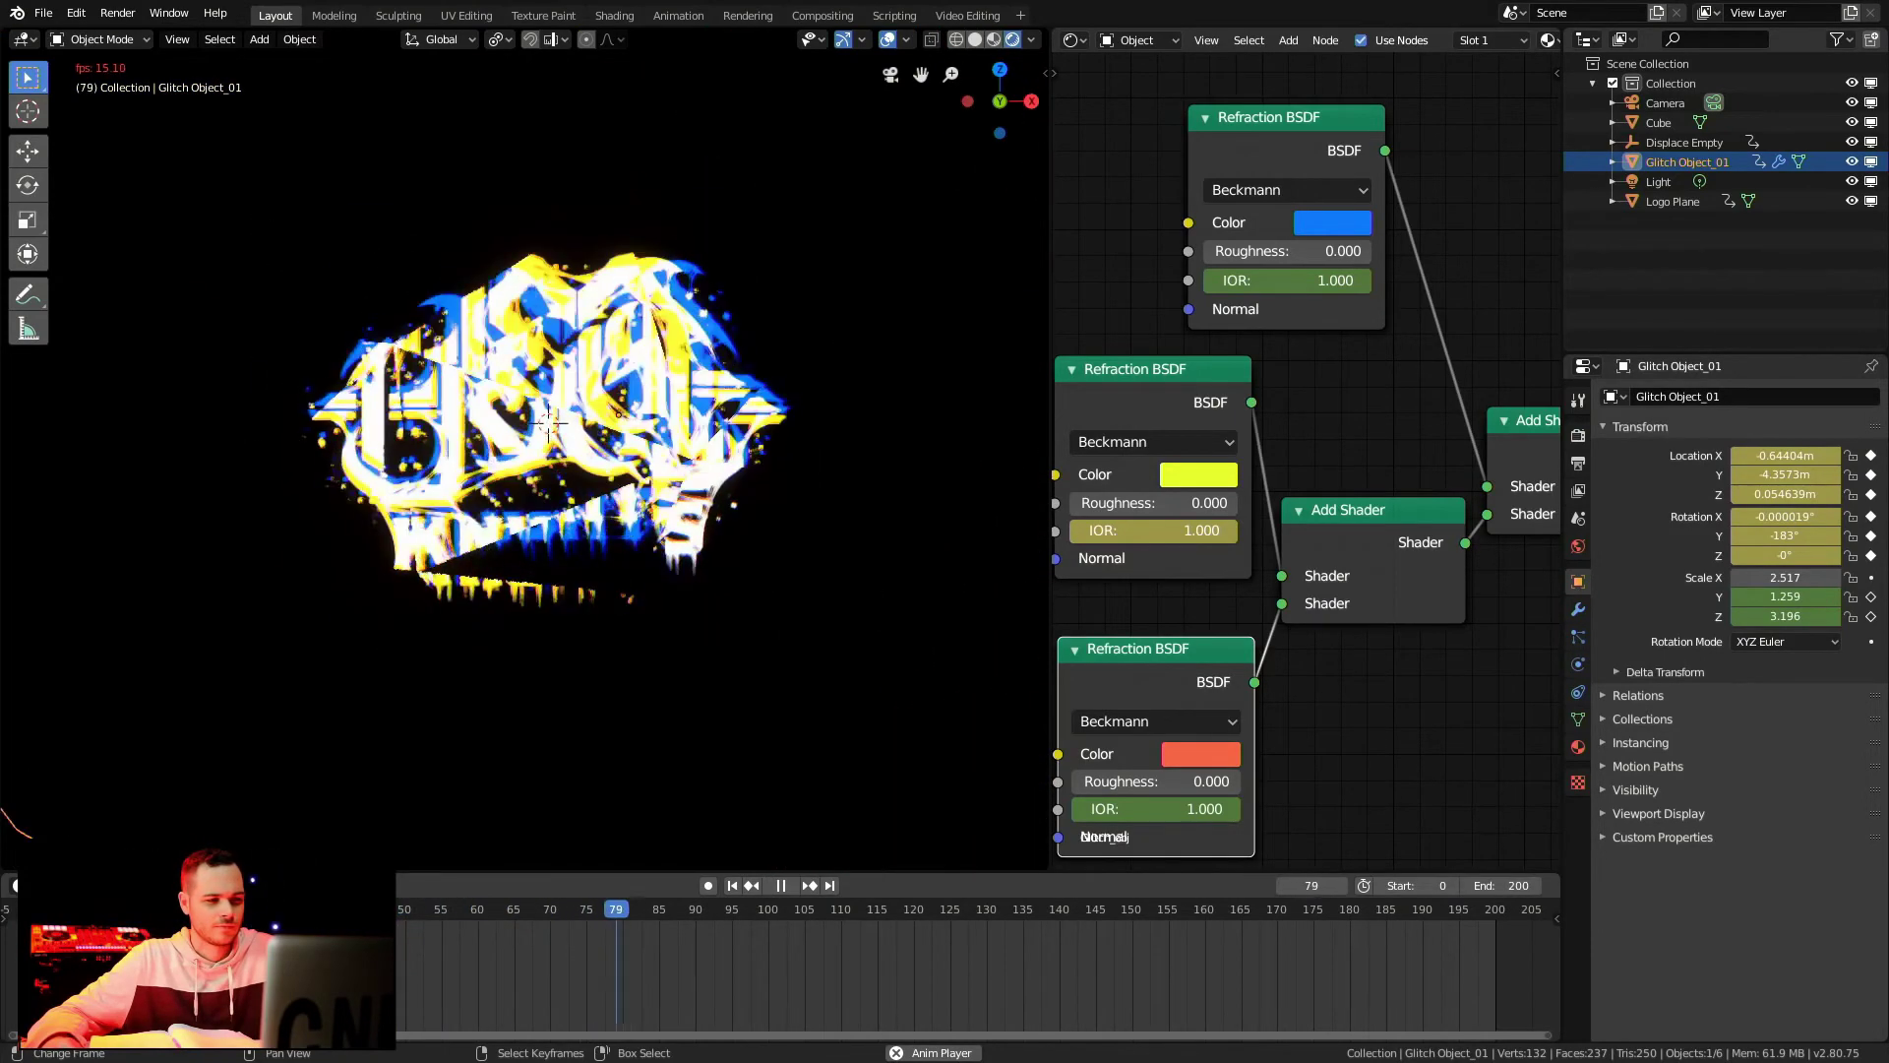
key("Escape")
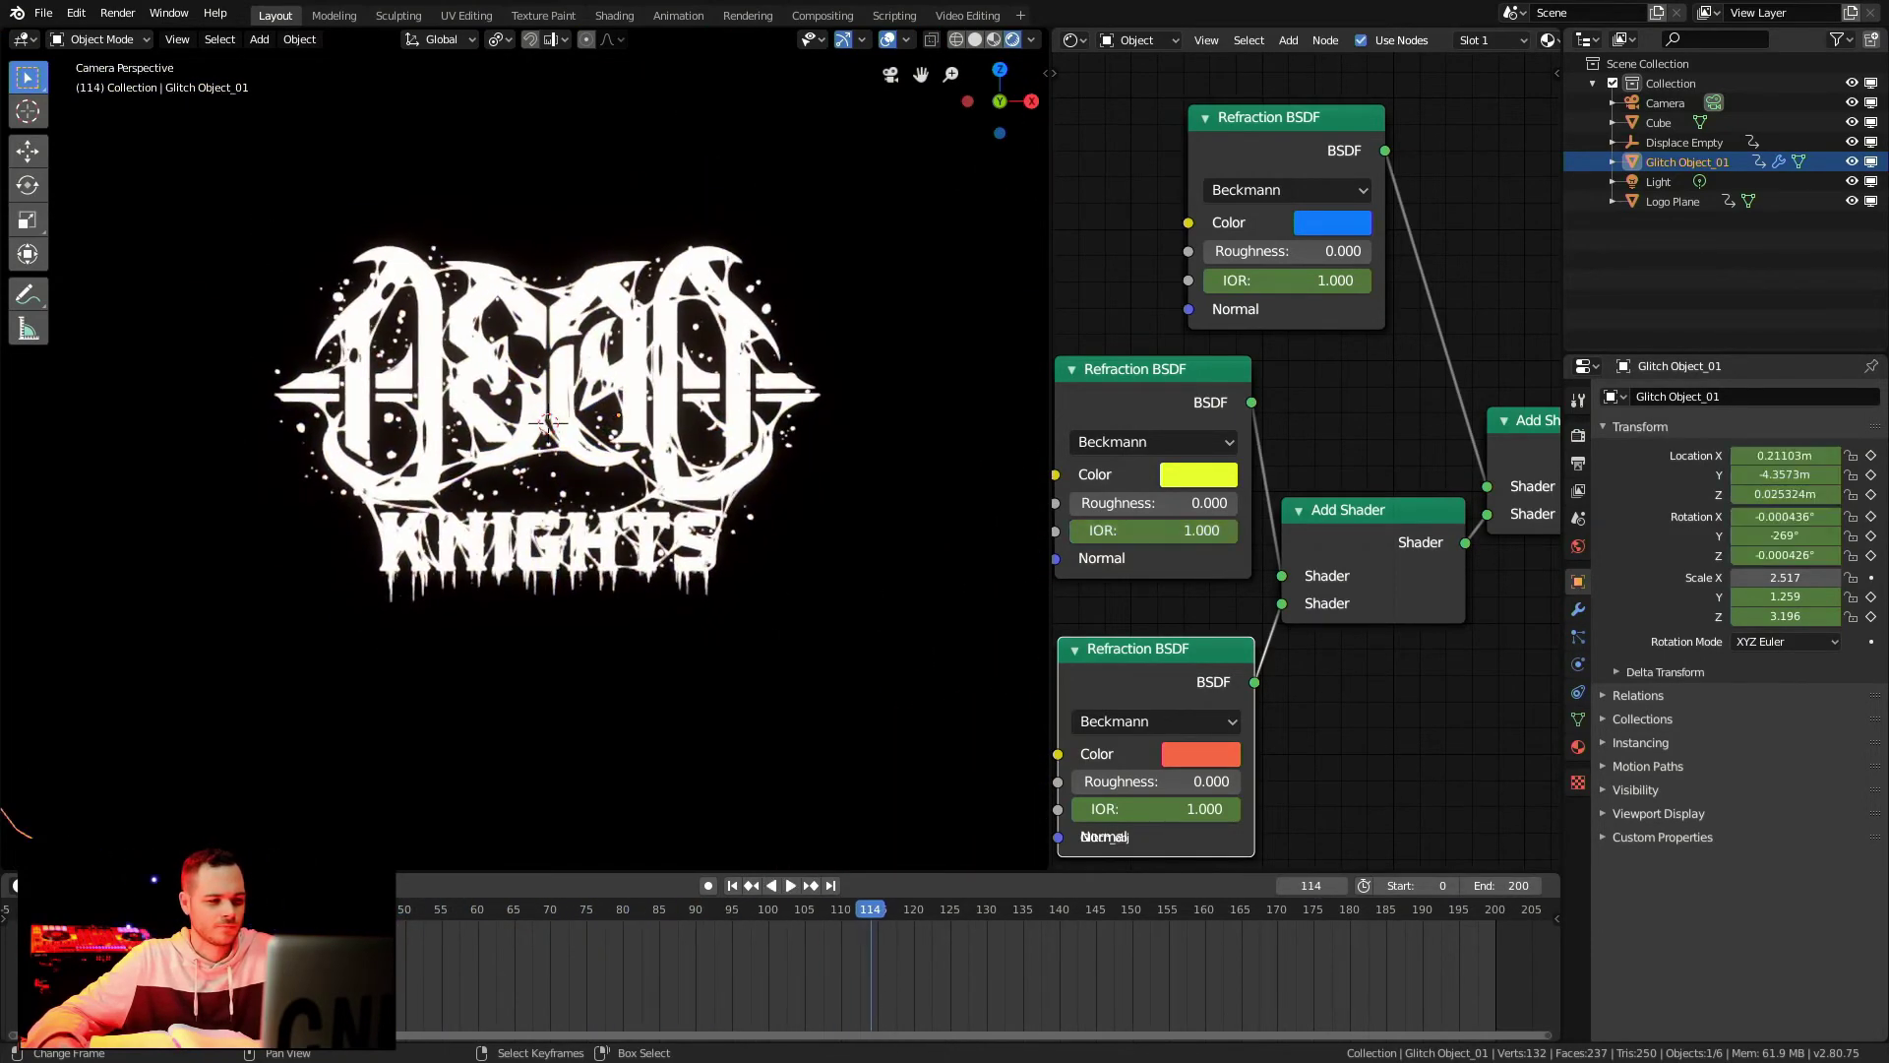
key("space")
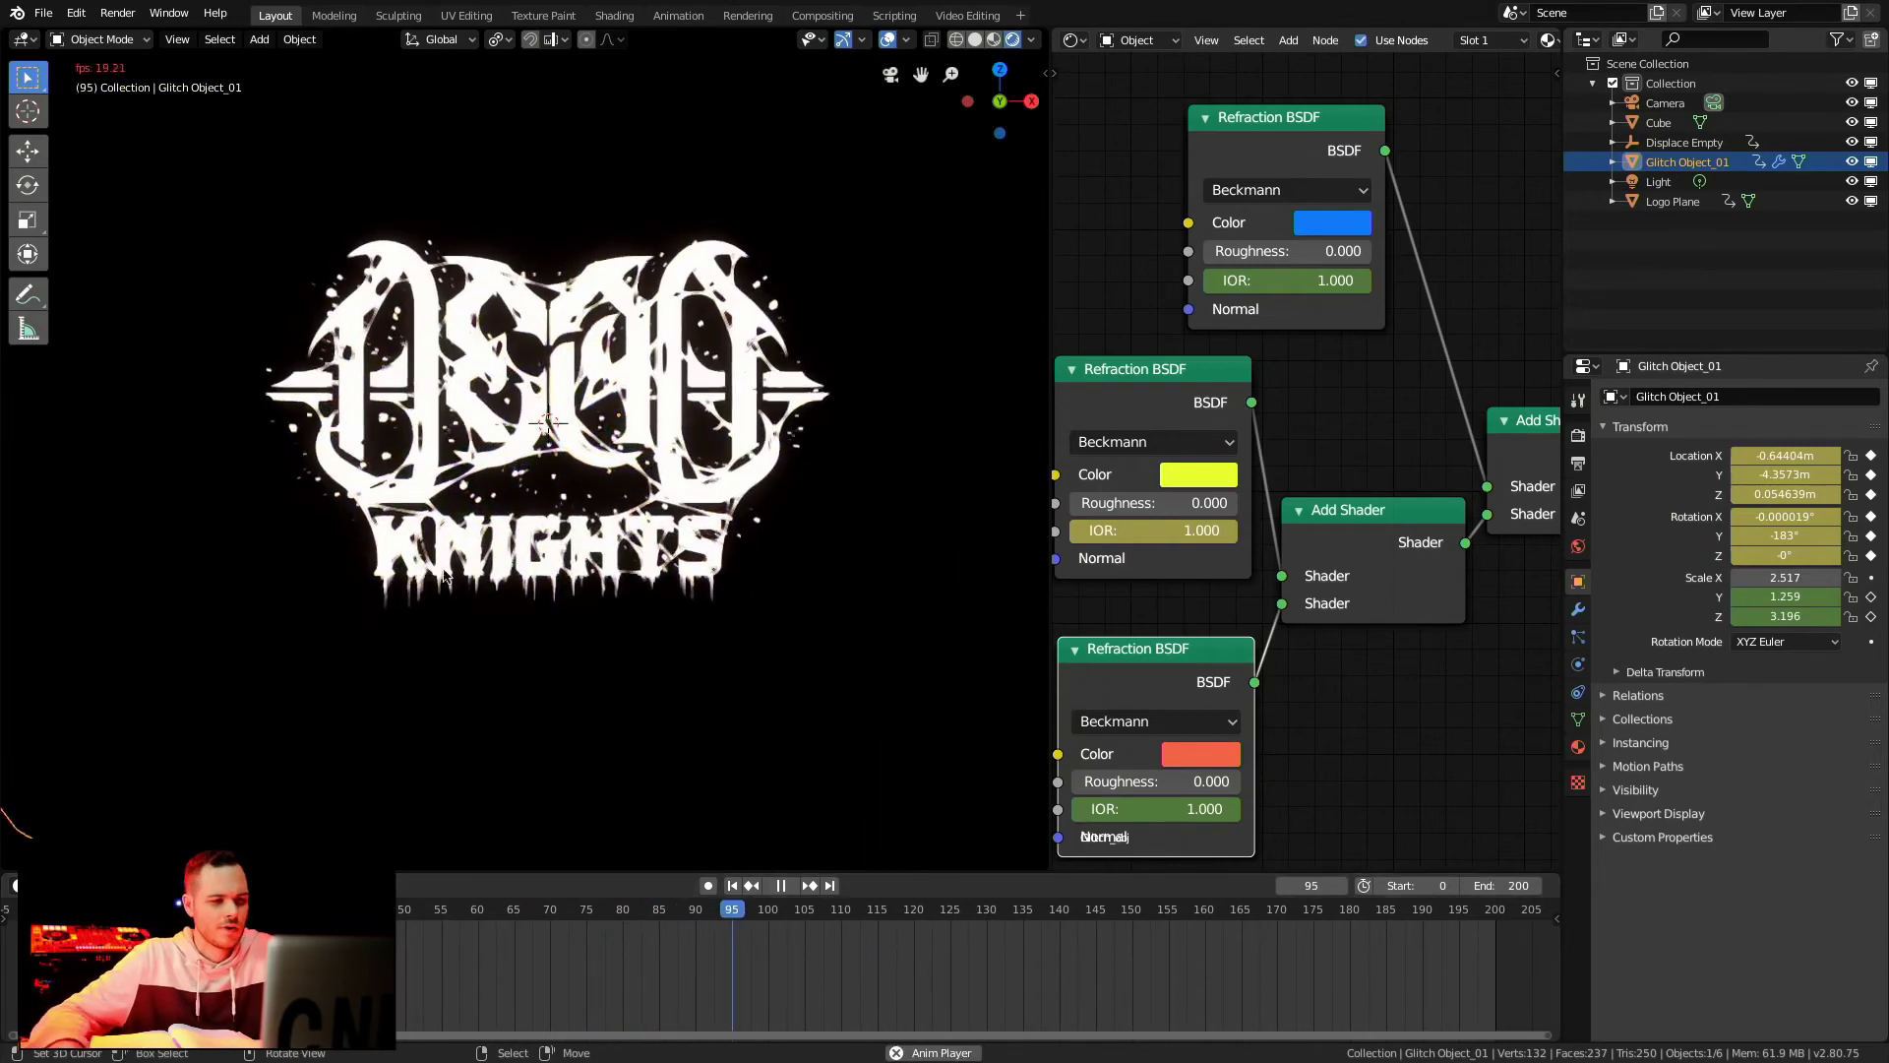
key("space")
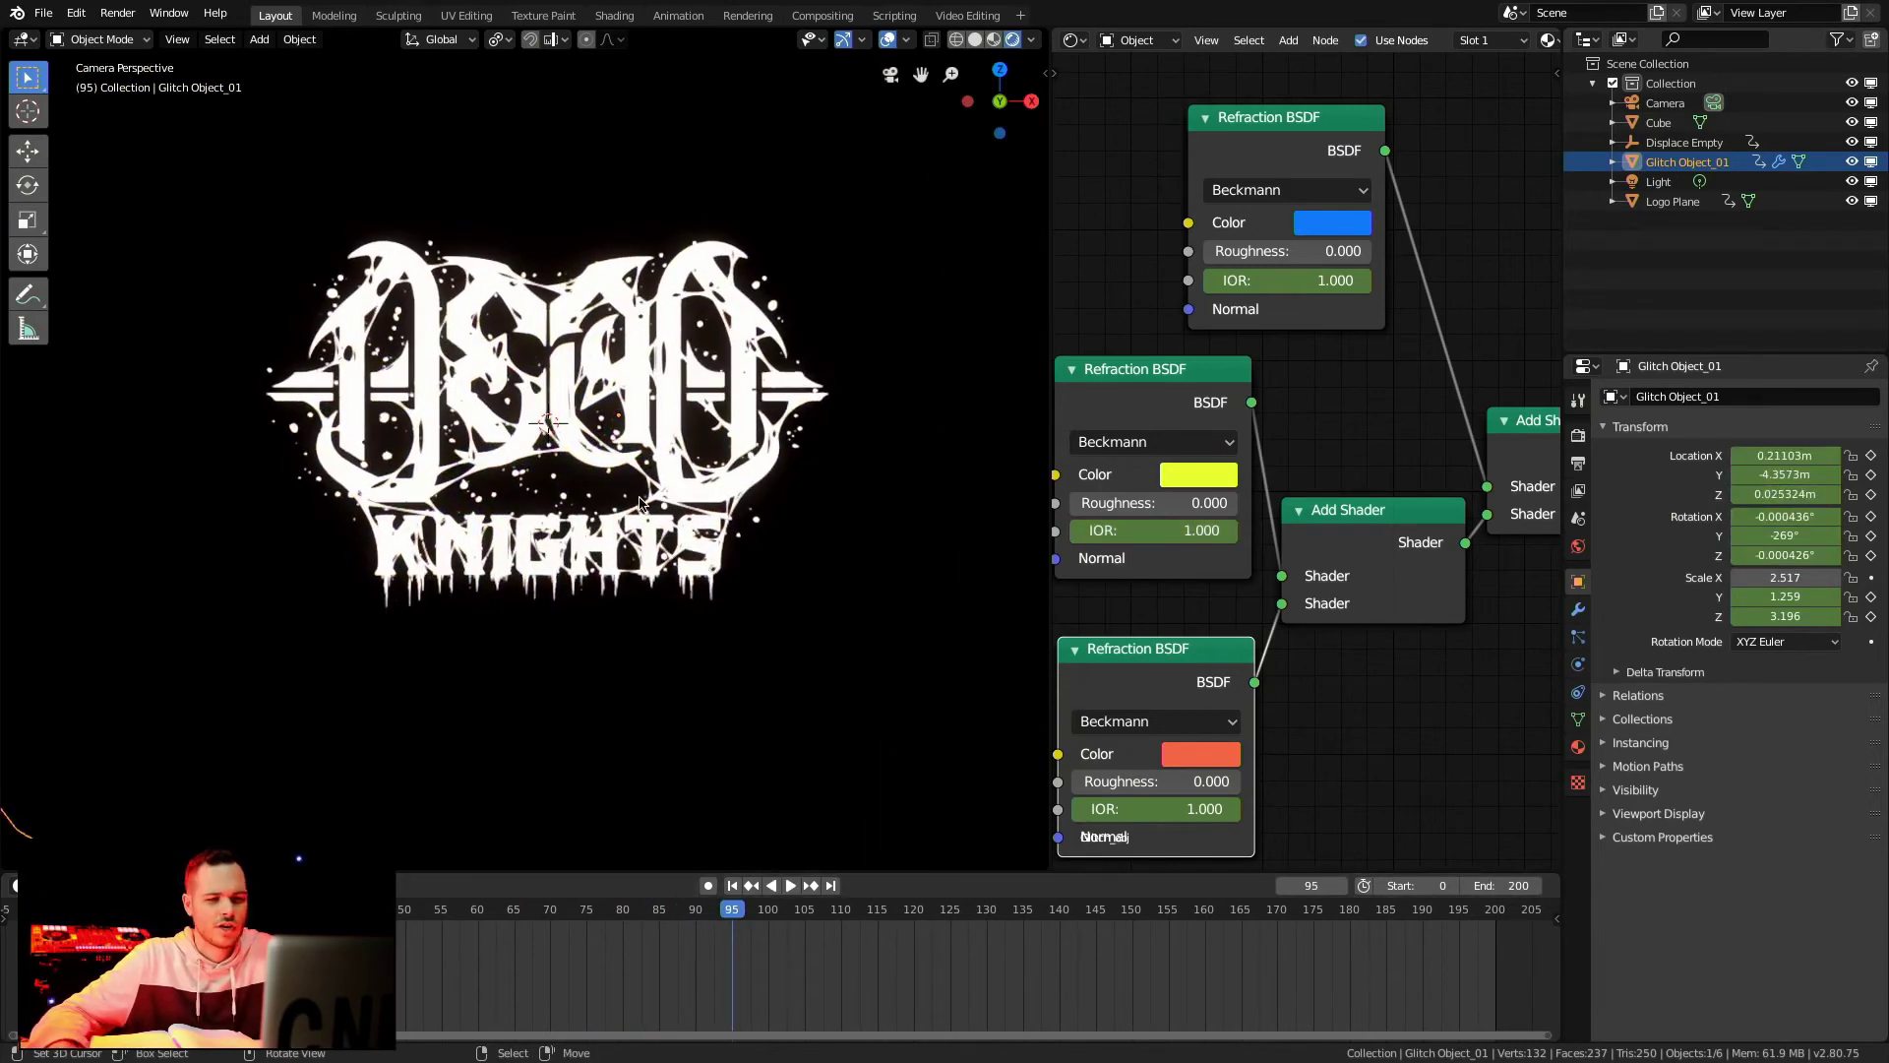
Step: Switch to Solid shading outside the camera view and play the animation to examine how the glitch object moves and deforms
left_click(975, 41)
left_click_drag(951, 69, 955, 302)
middle_click_drag(852, 360, 953, 384)
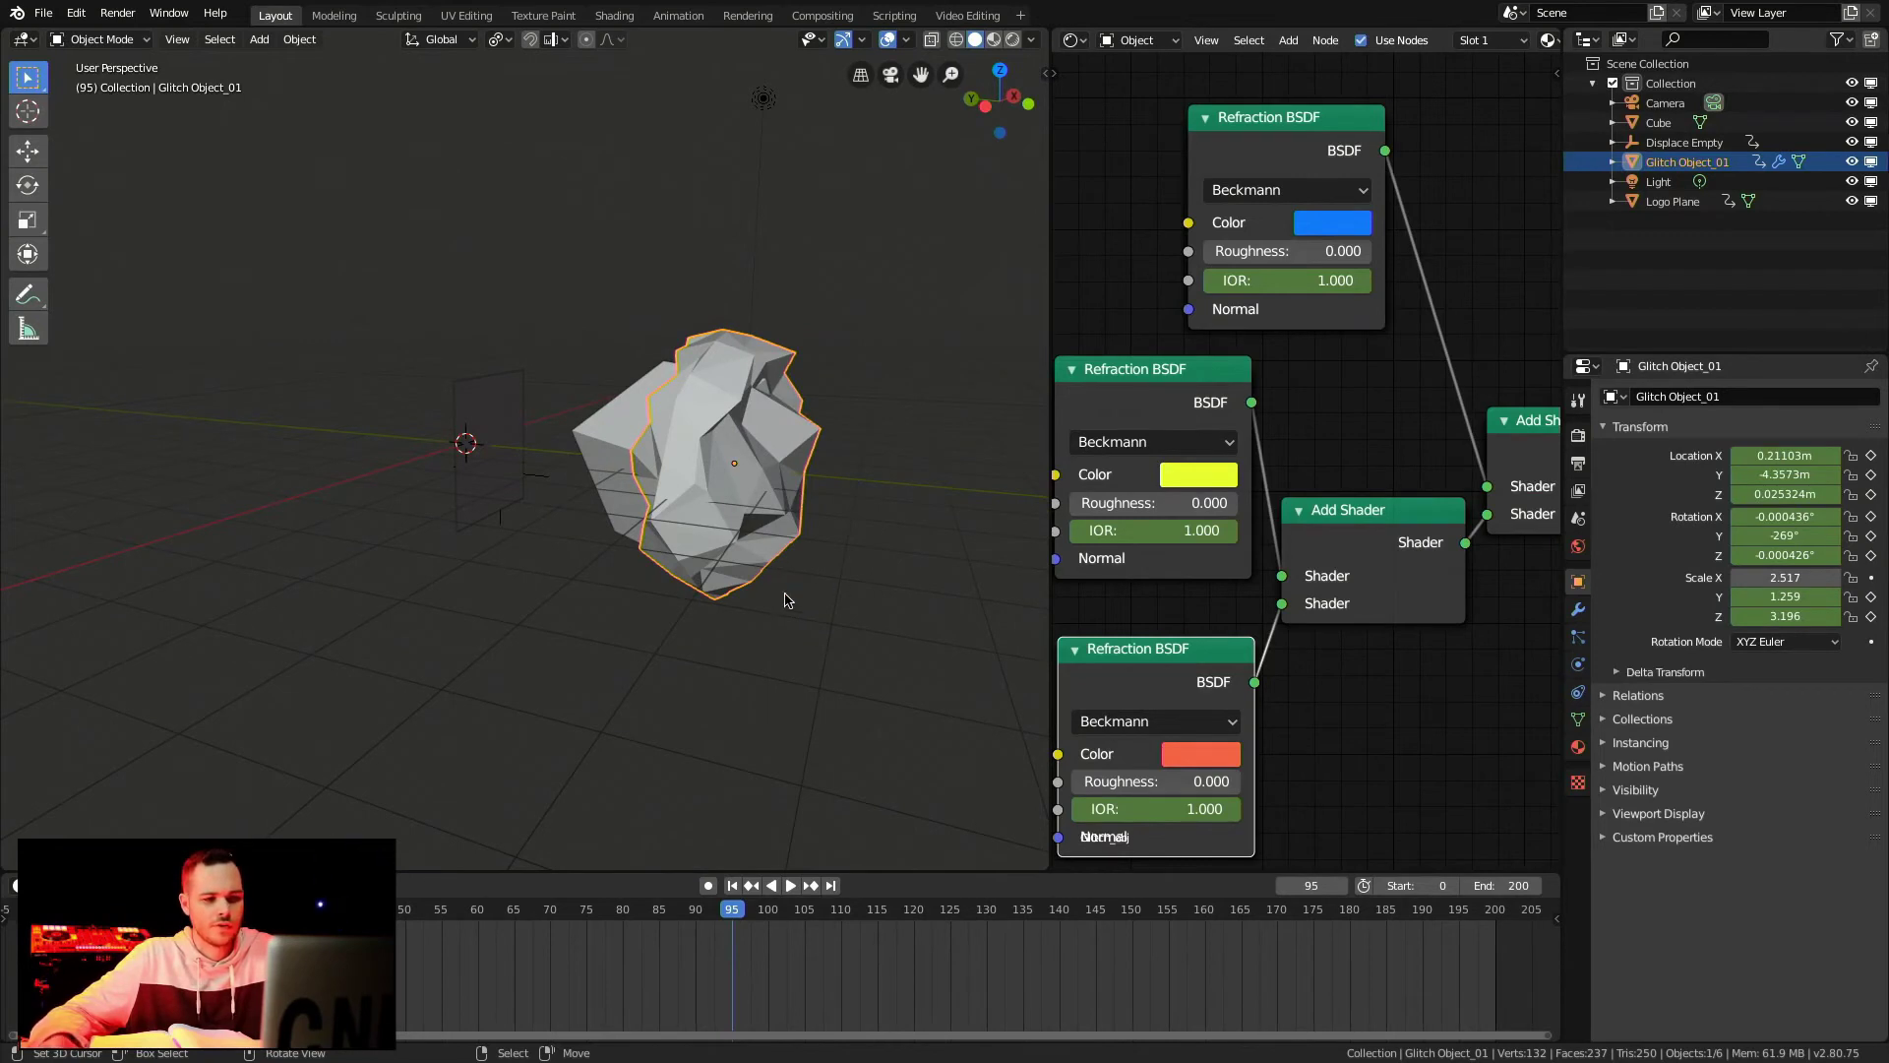
key("space")
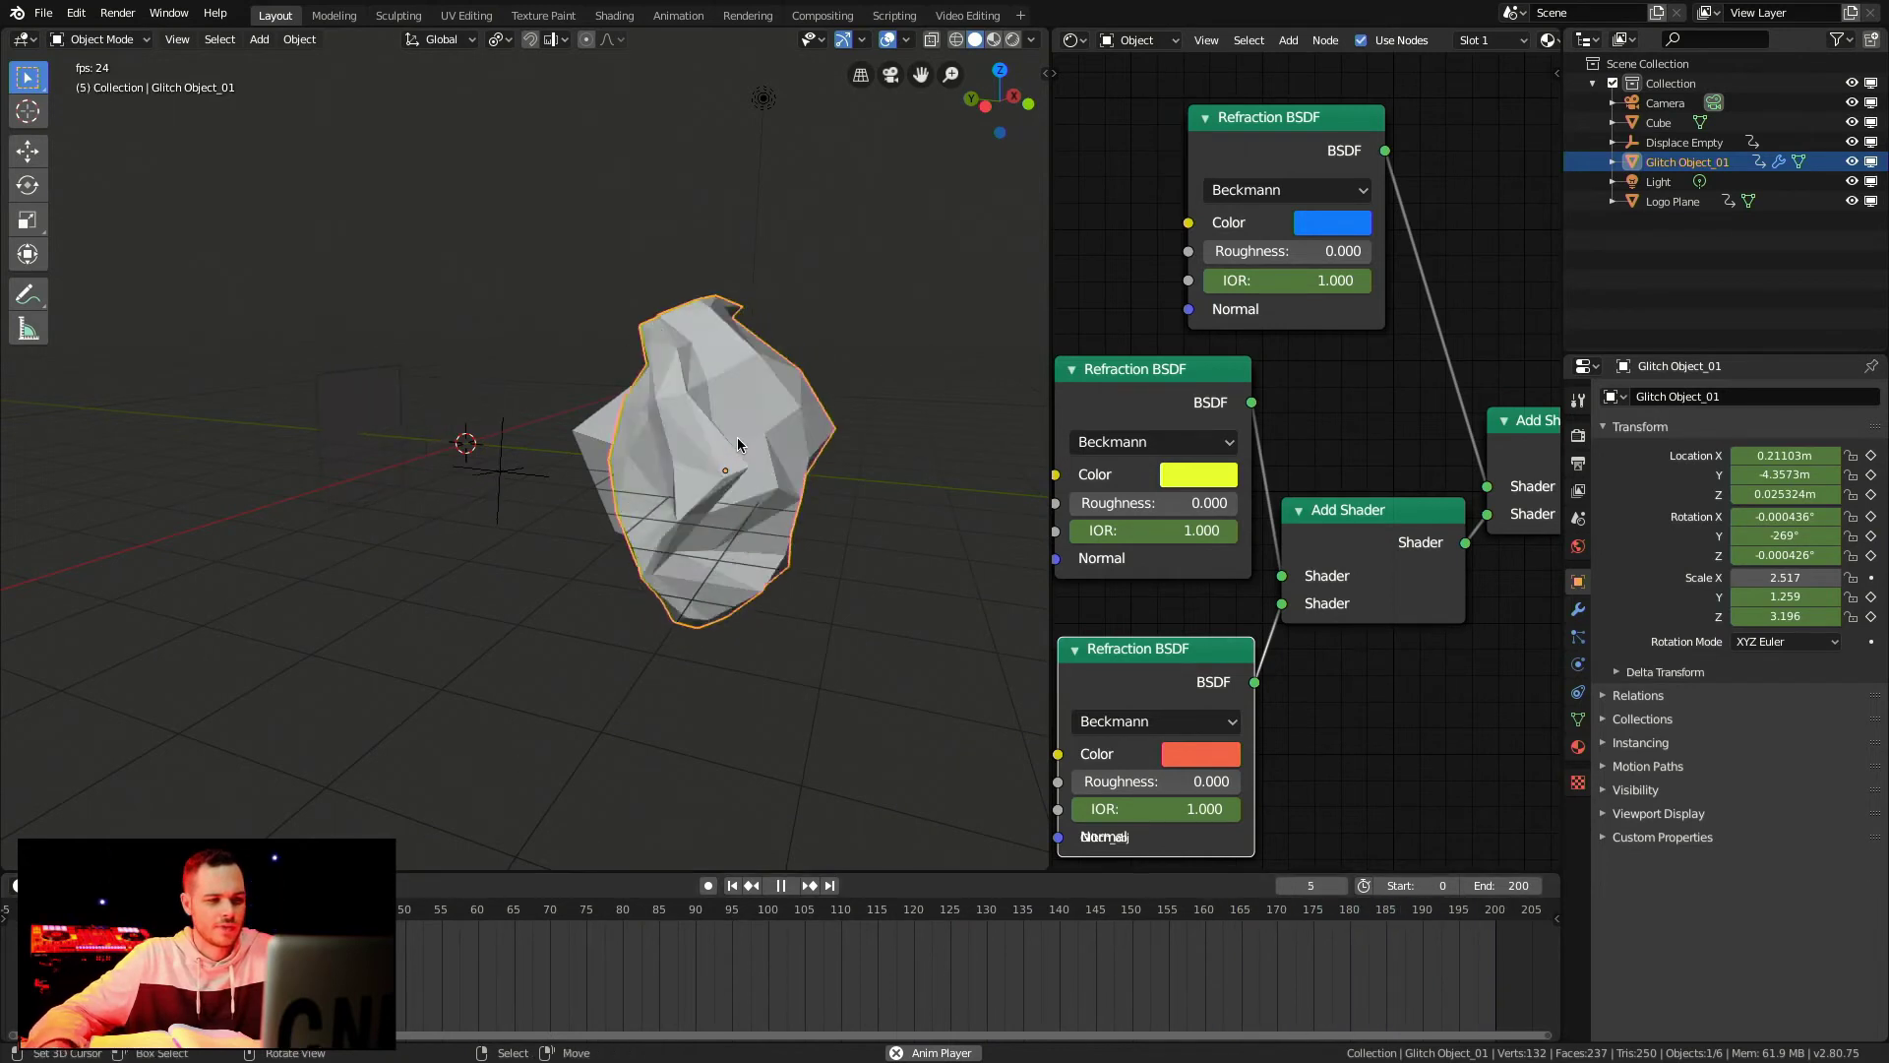
middle_click_drag(756, 490, 739, 474)
scroll(730, 481, "up", 5)
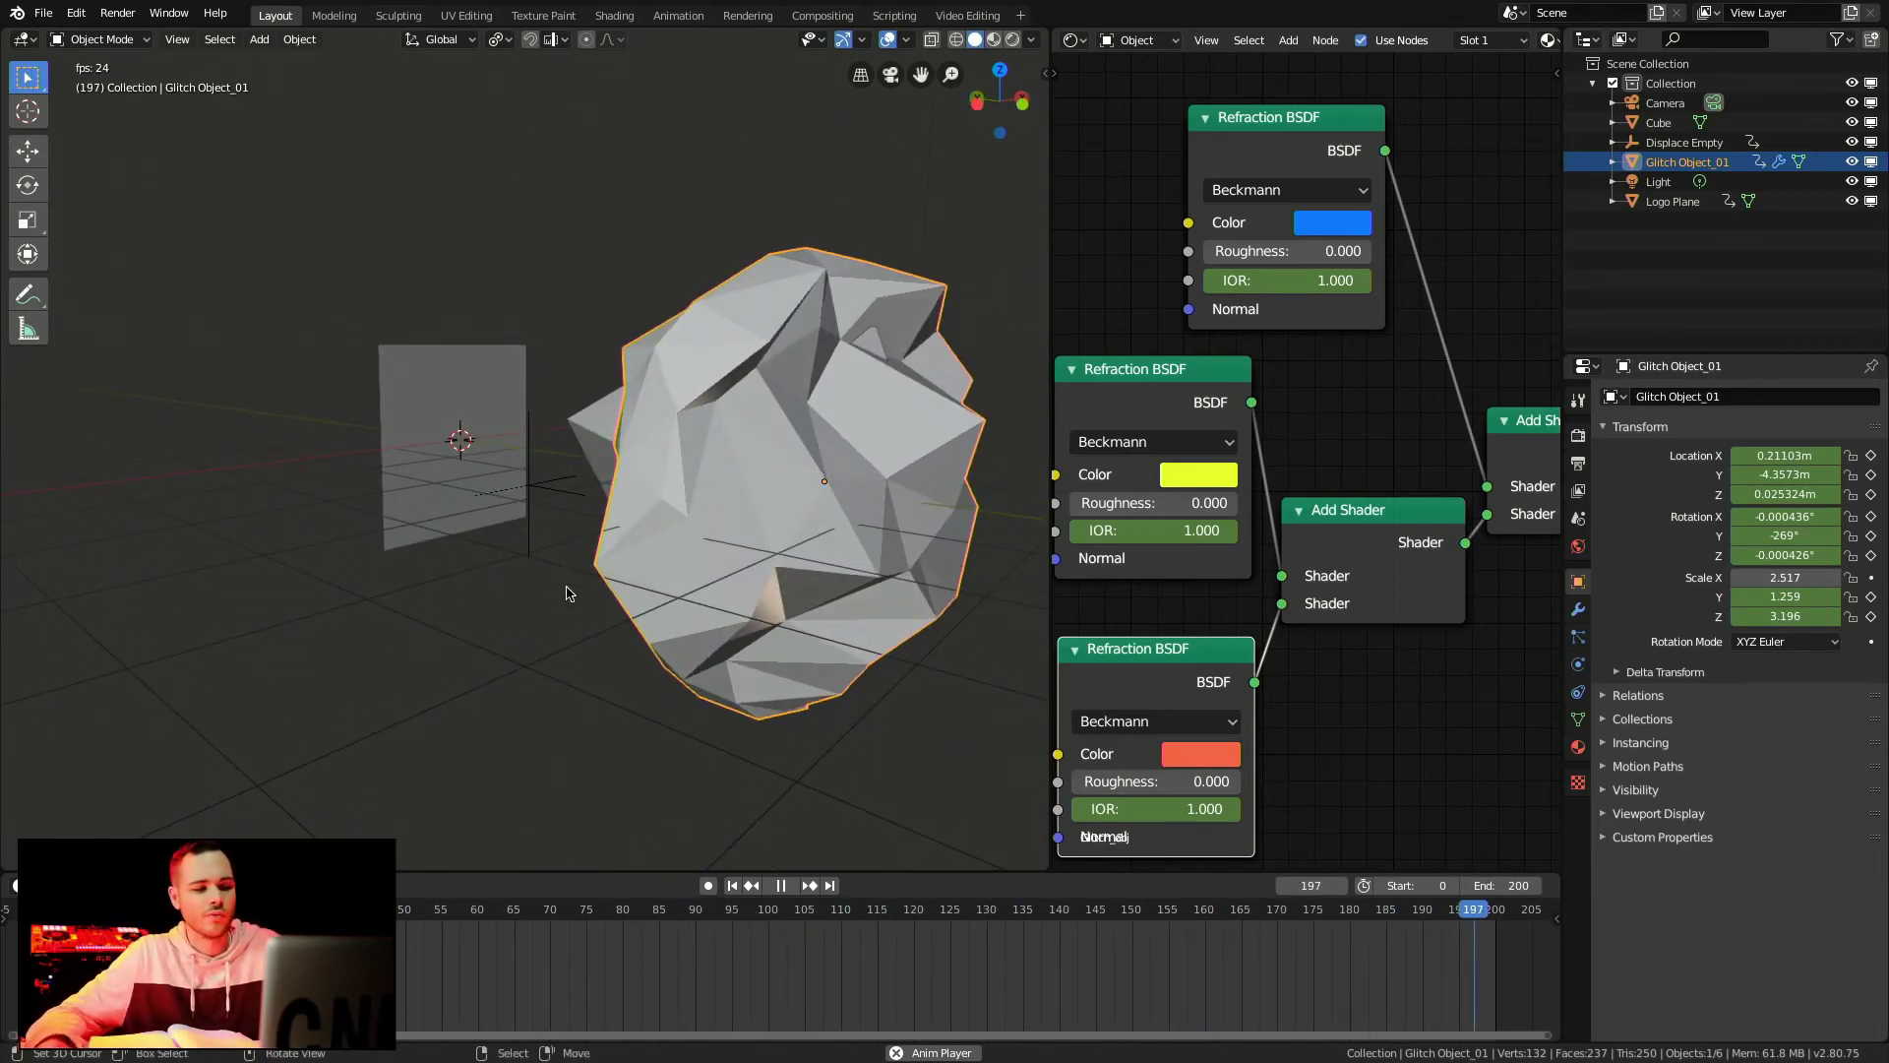
key("space")
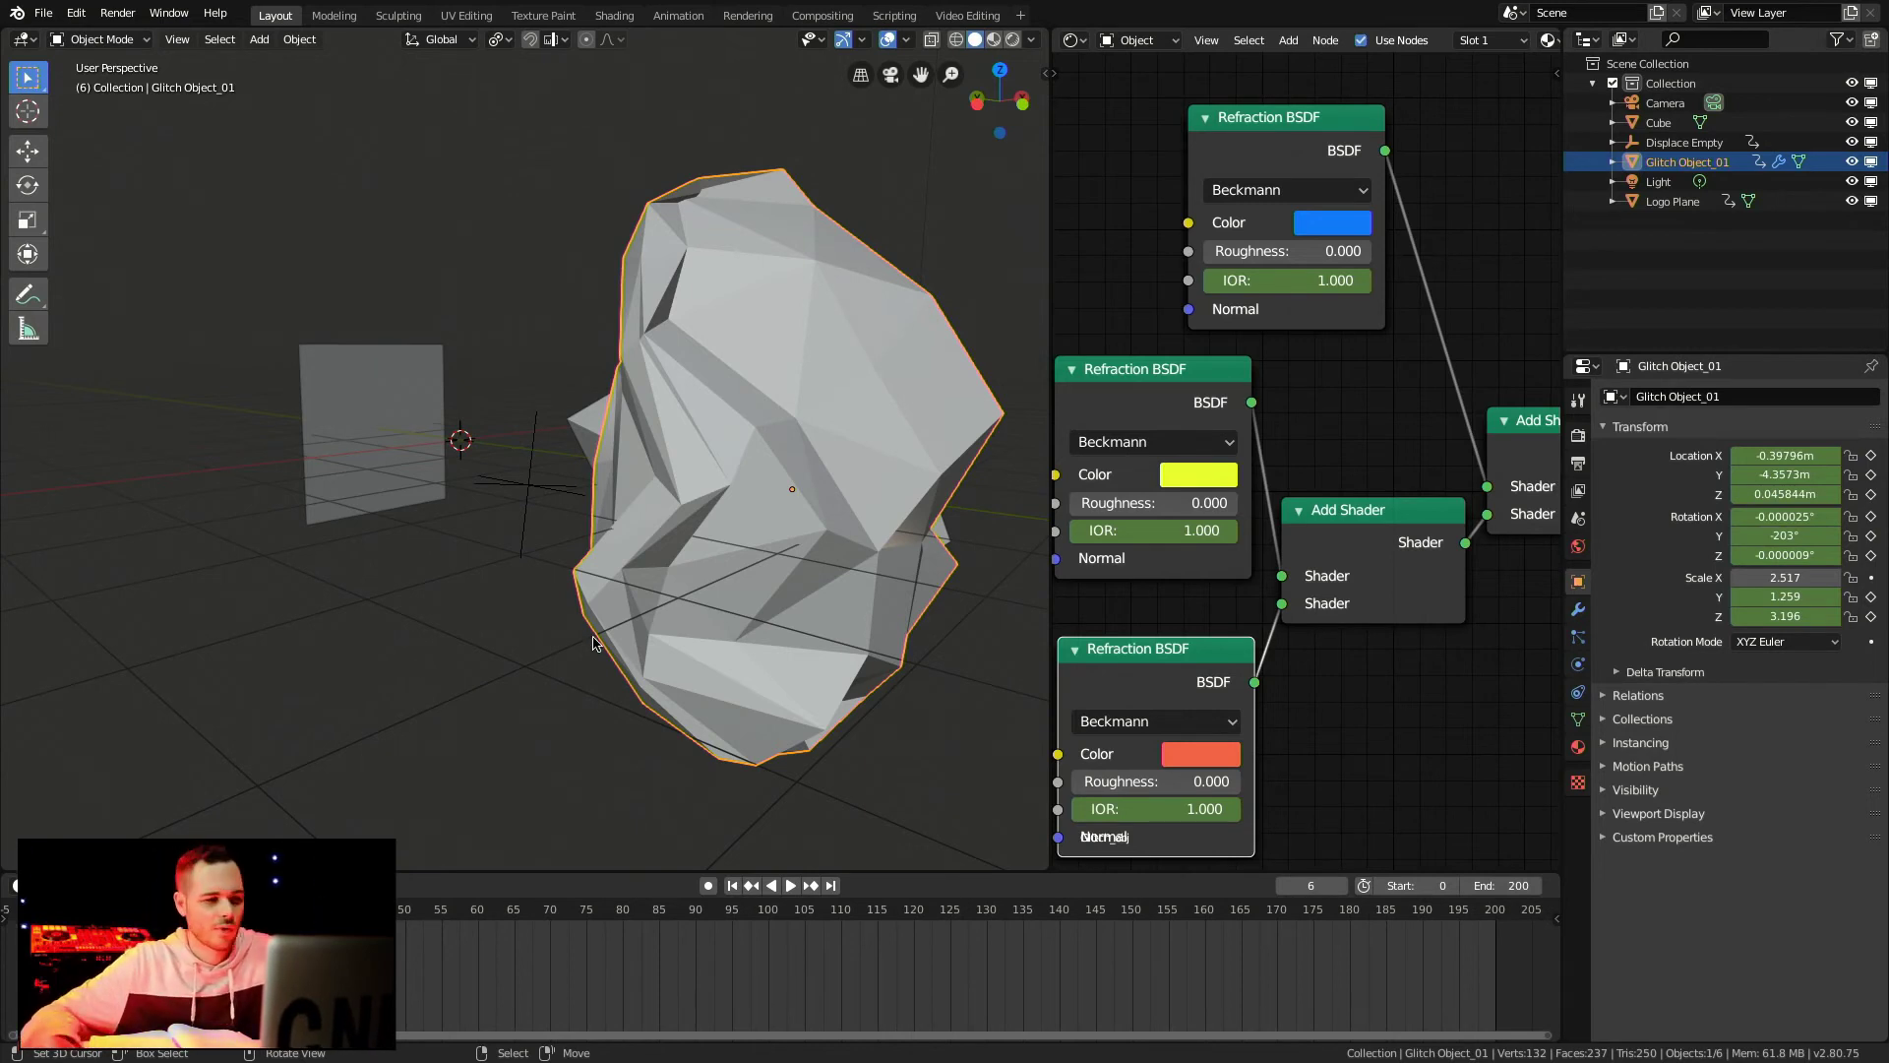
Step: Set the Decimate modifier's ratio on the glitch object to 0.1454 and play the animation
left_click(1578, 609)
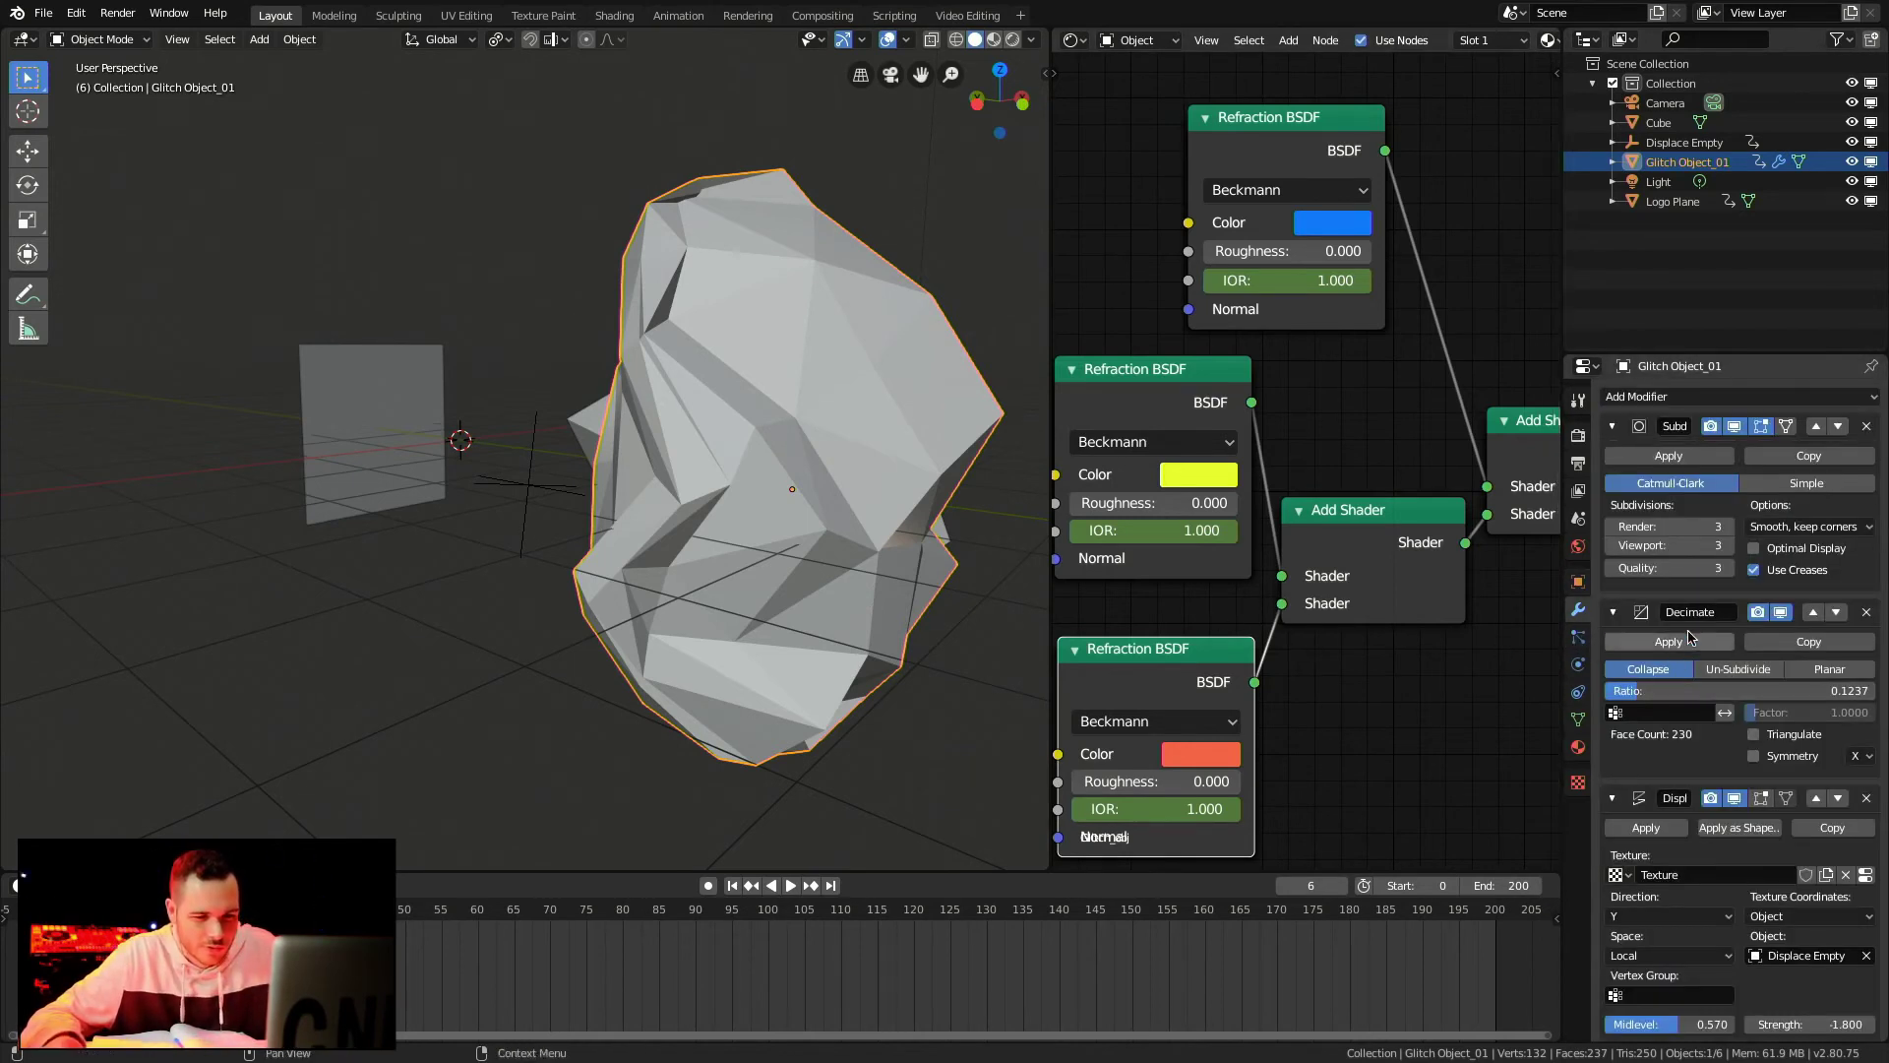
left_click_drag(1737, 692, 1744, 692)
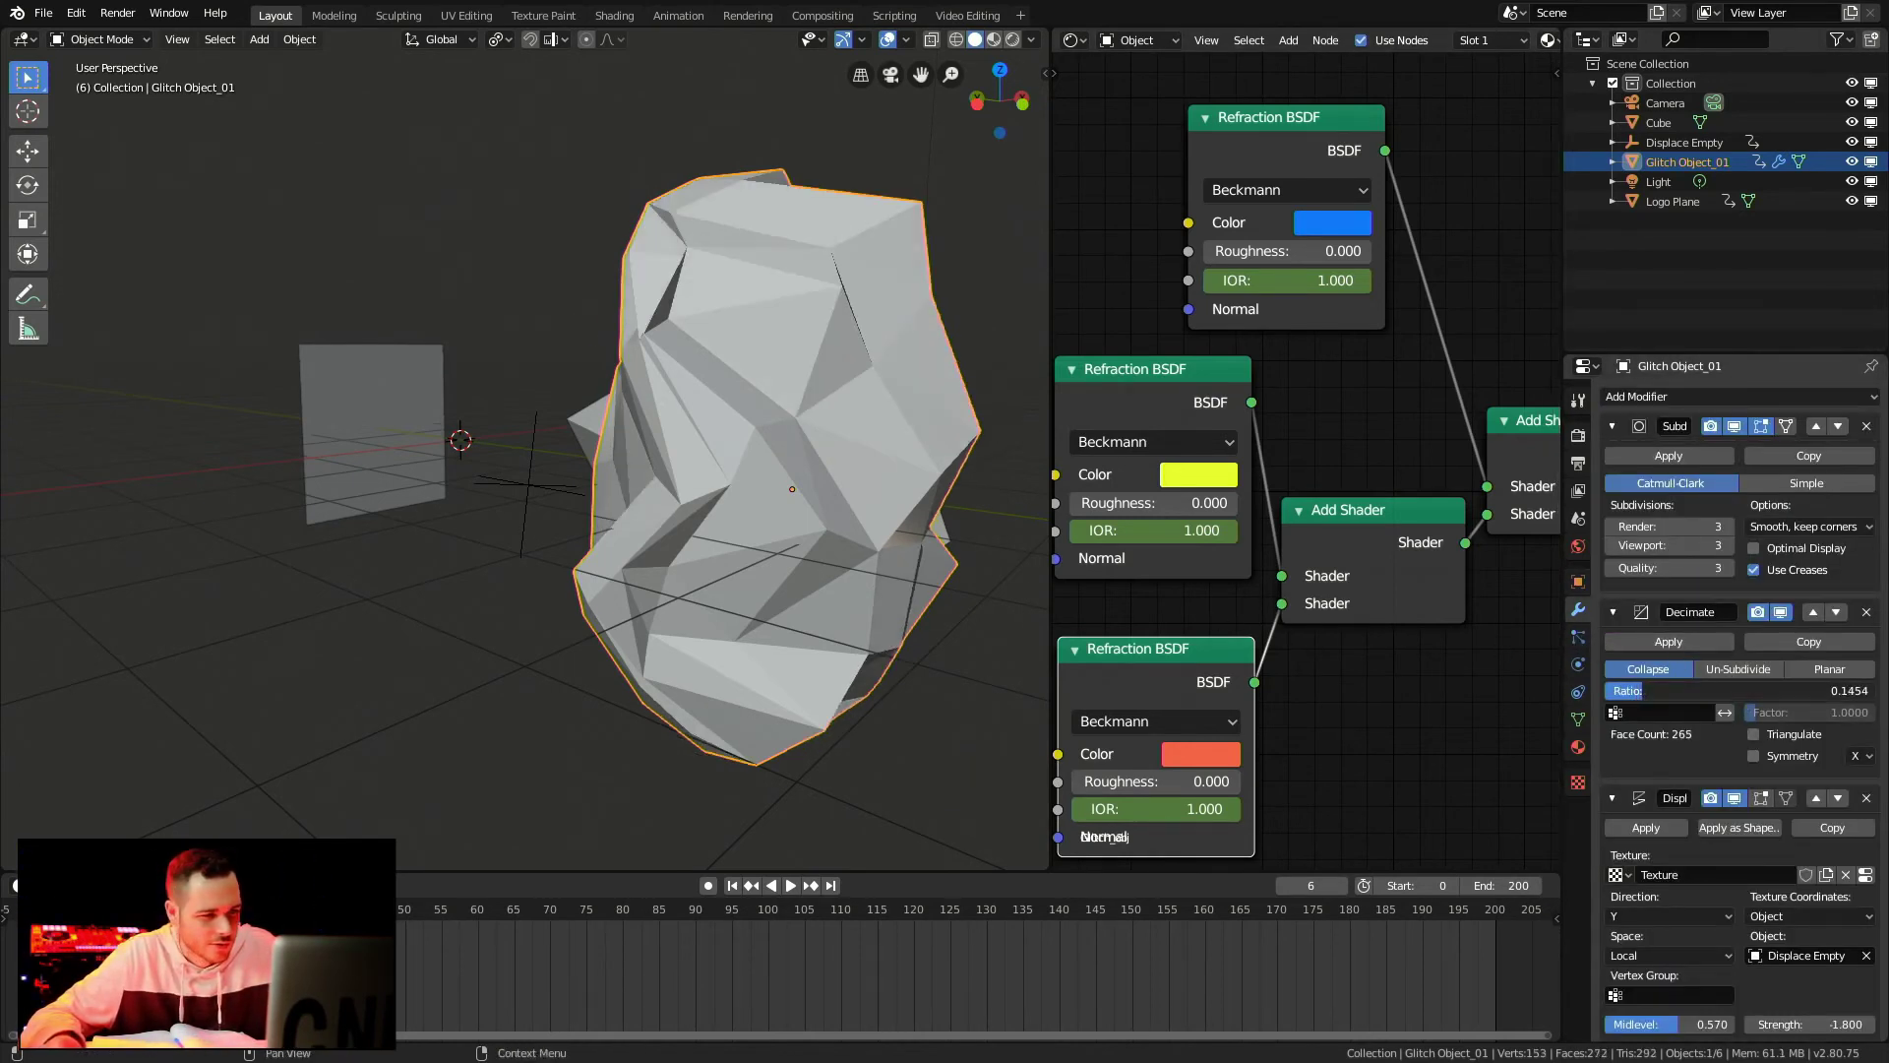
key("space")
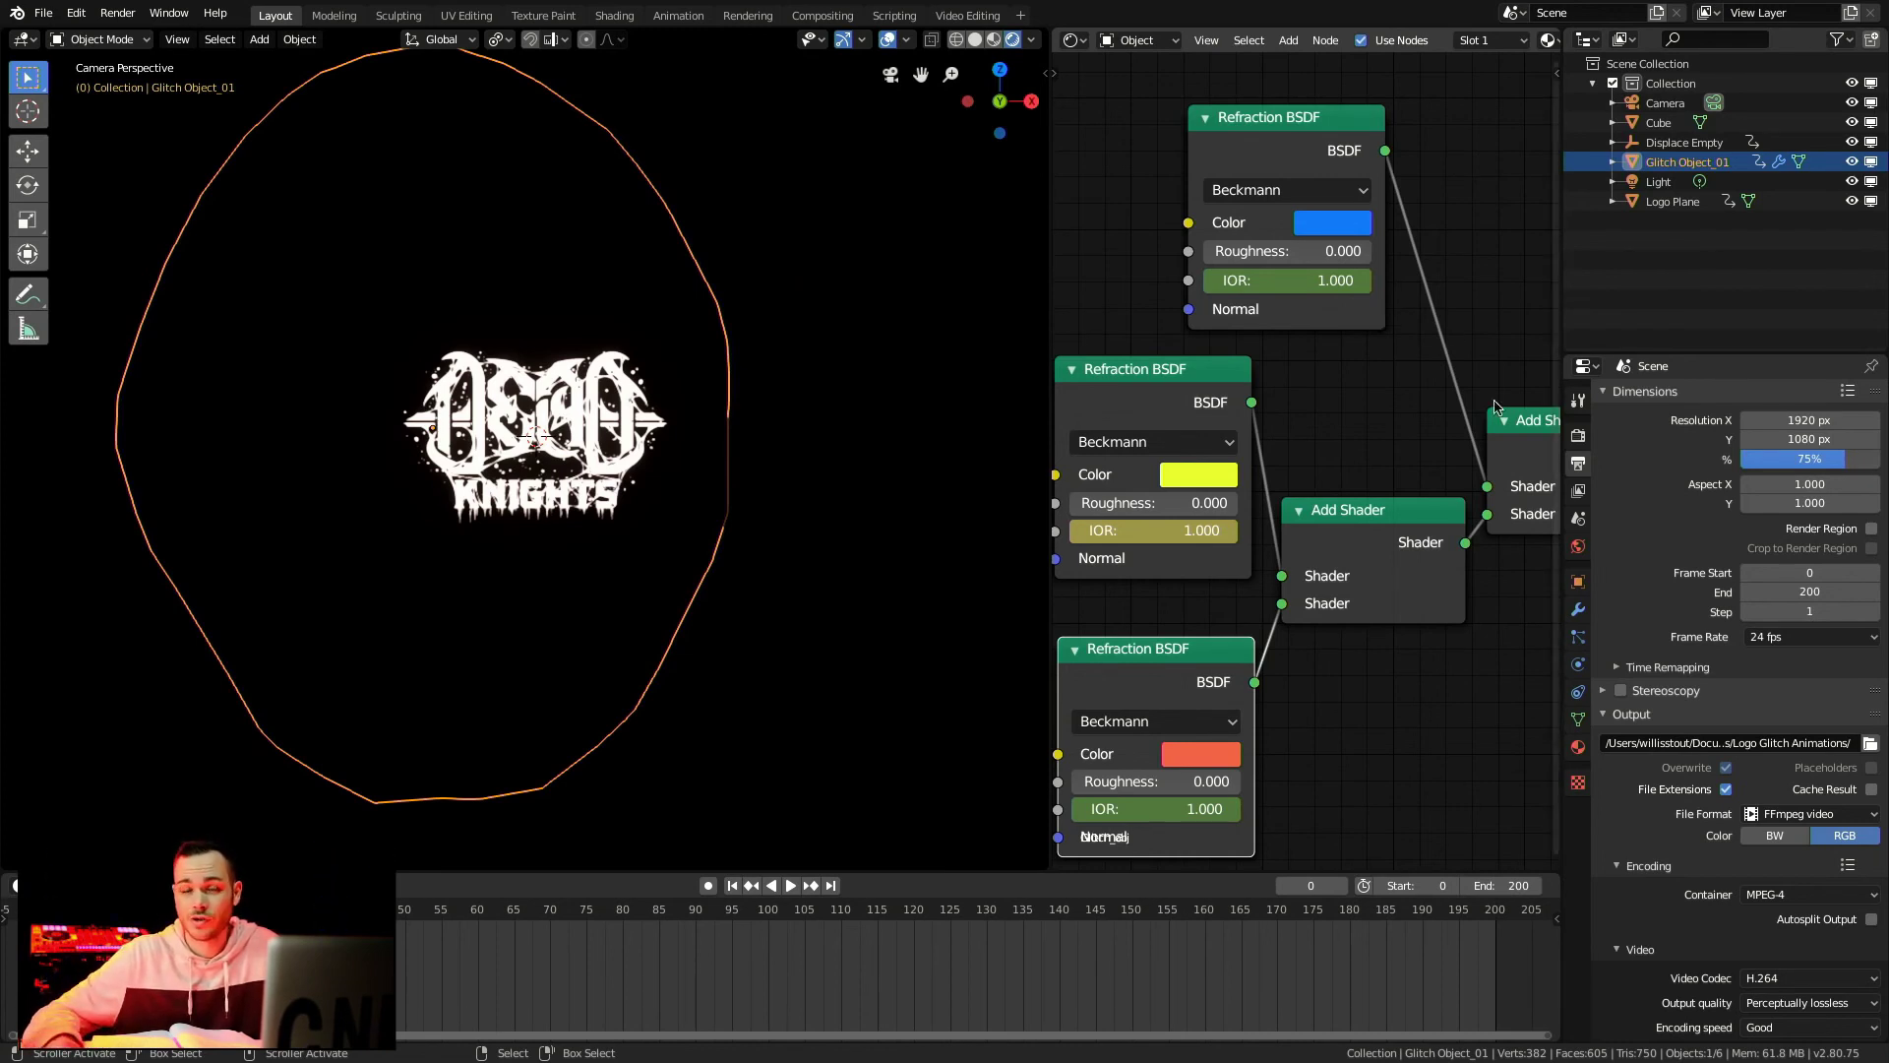
Step: Set the scene's render output folder to 200401_Cndrm_LogoGlitch on the Desktop
left_click(1578, 400)
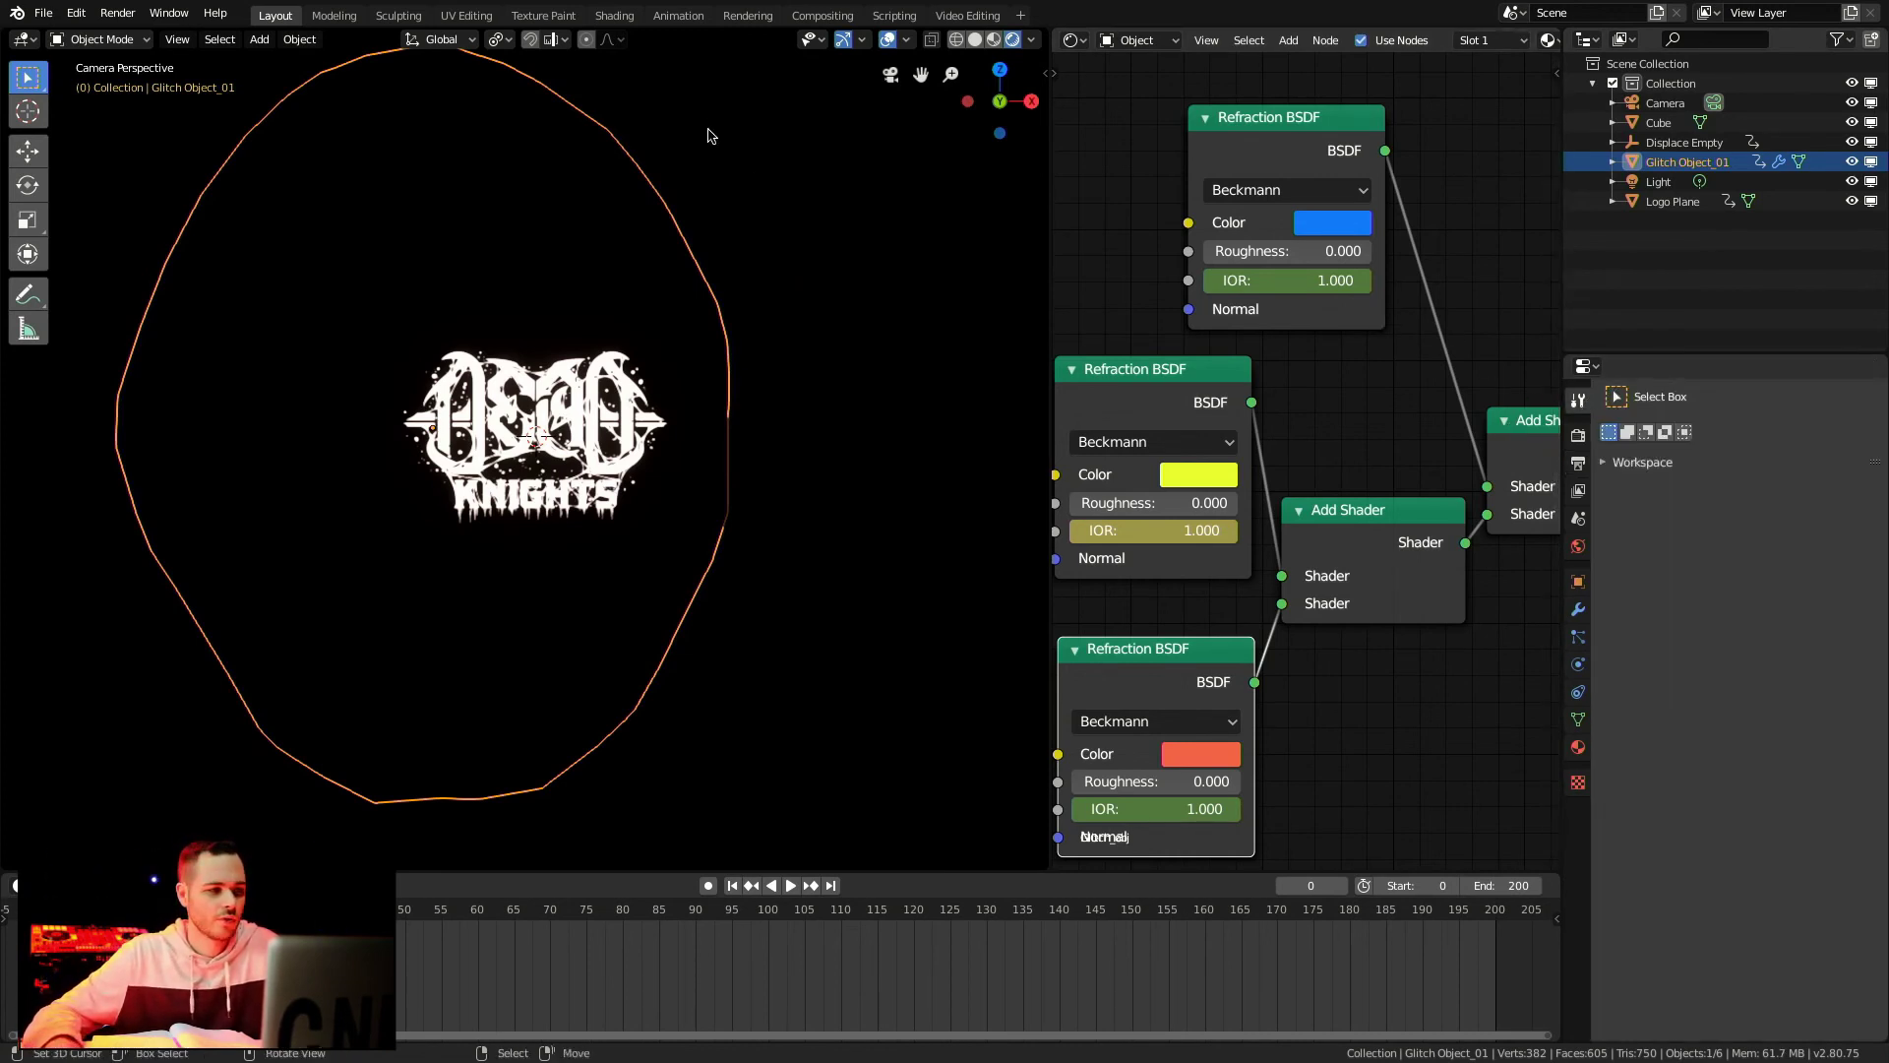
left_click(1580, 491)
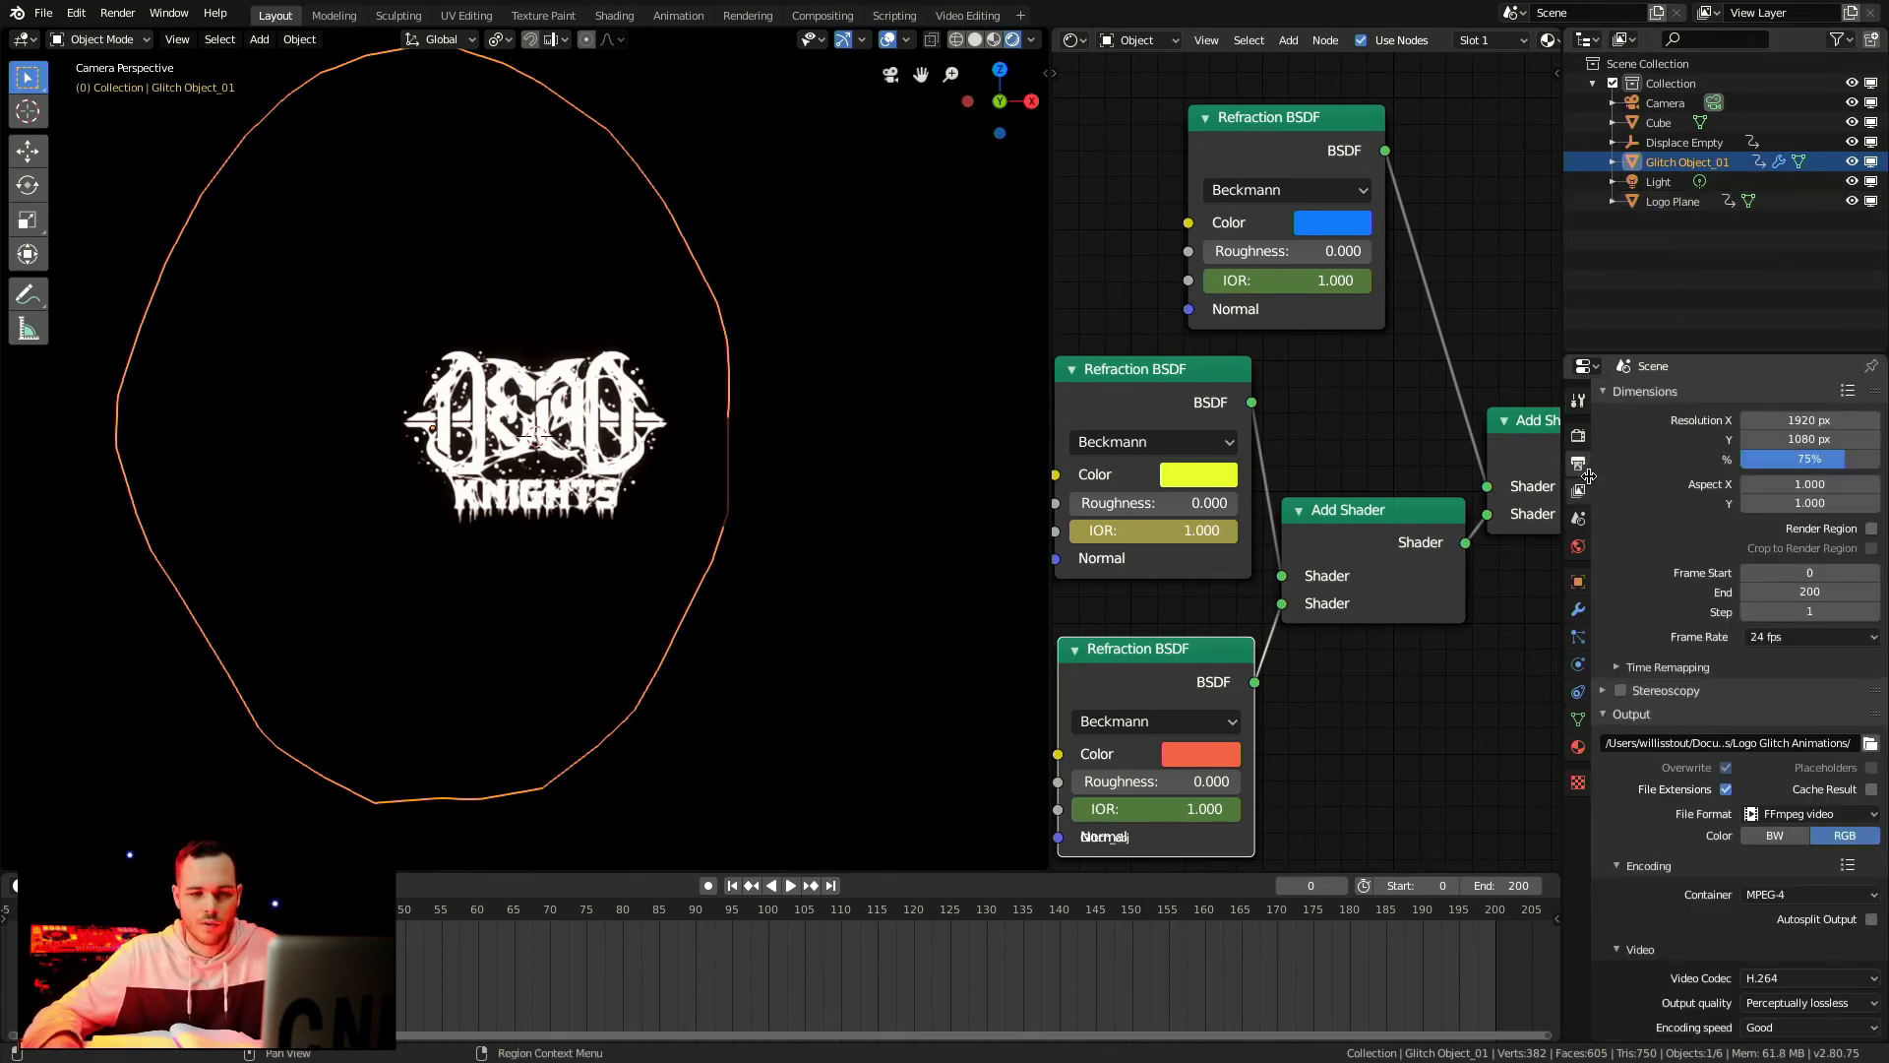
left_click(1612, 719)
left_click(1606, 717)
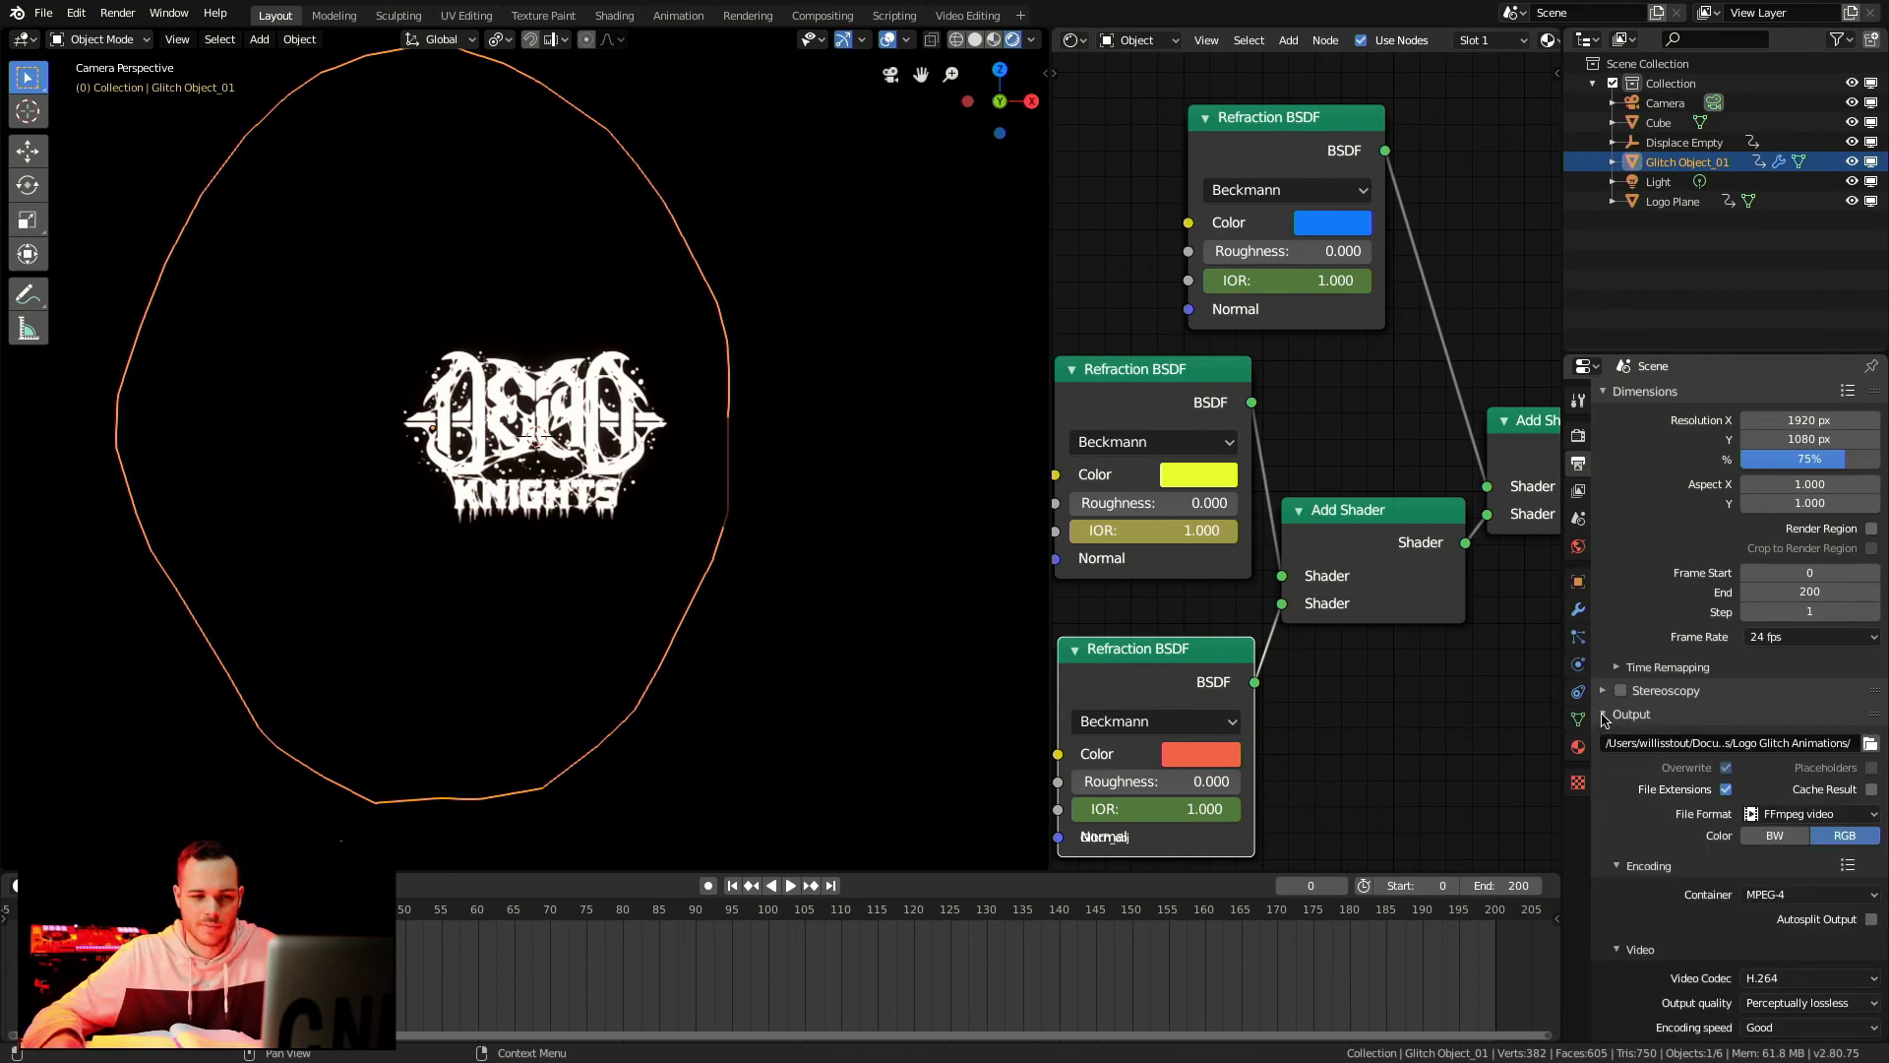
left_click(1870, 744)
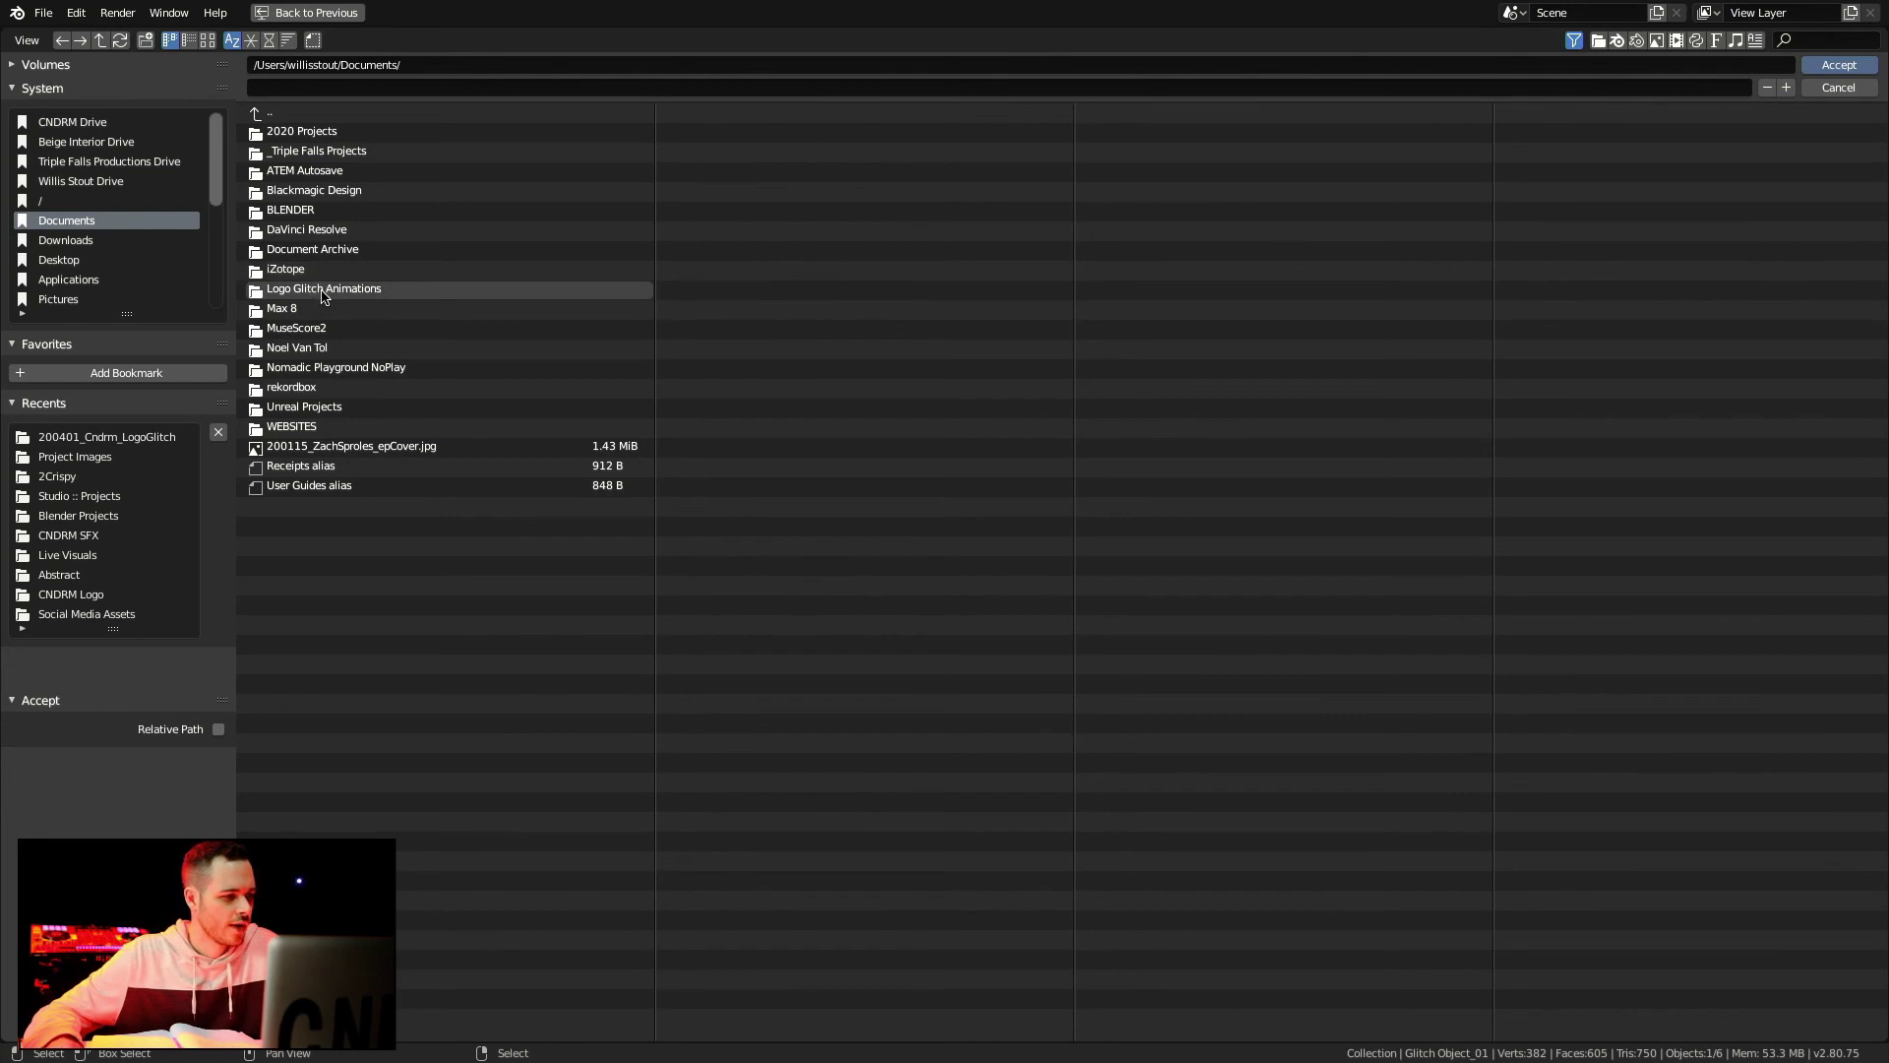
left_click(82, 261)
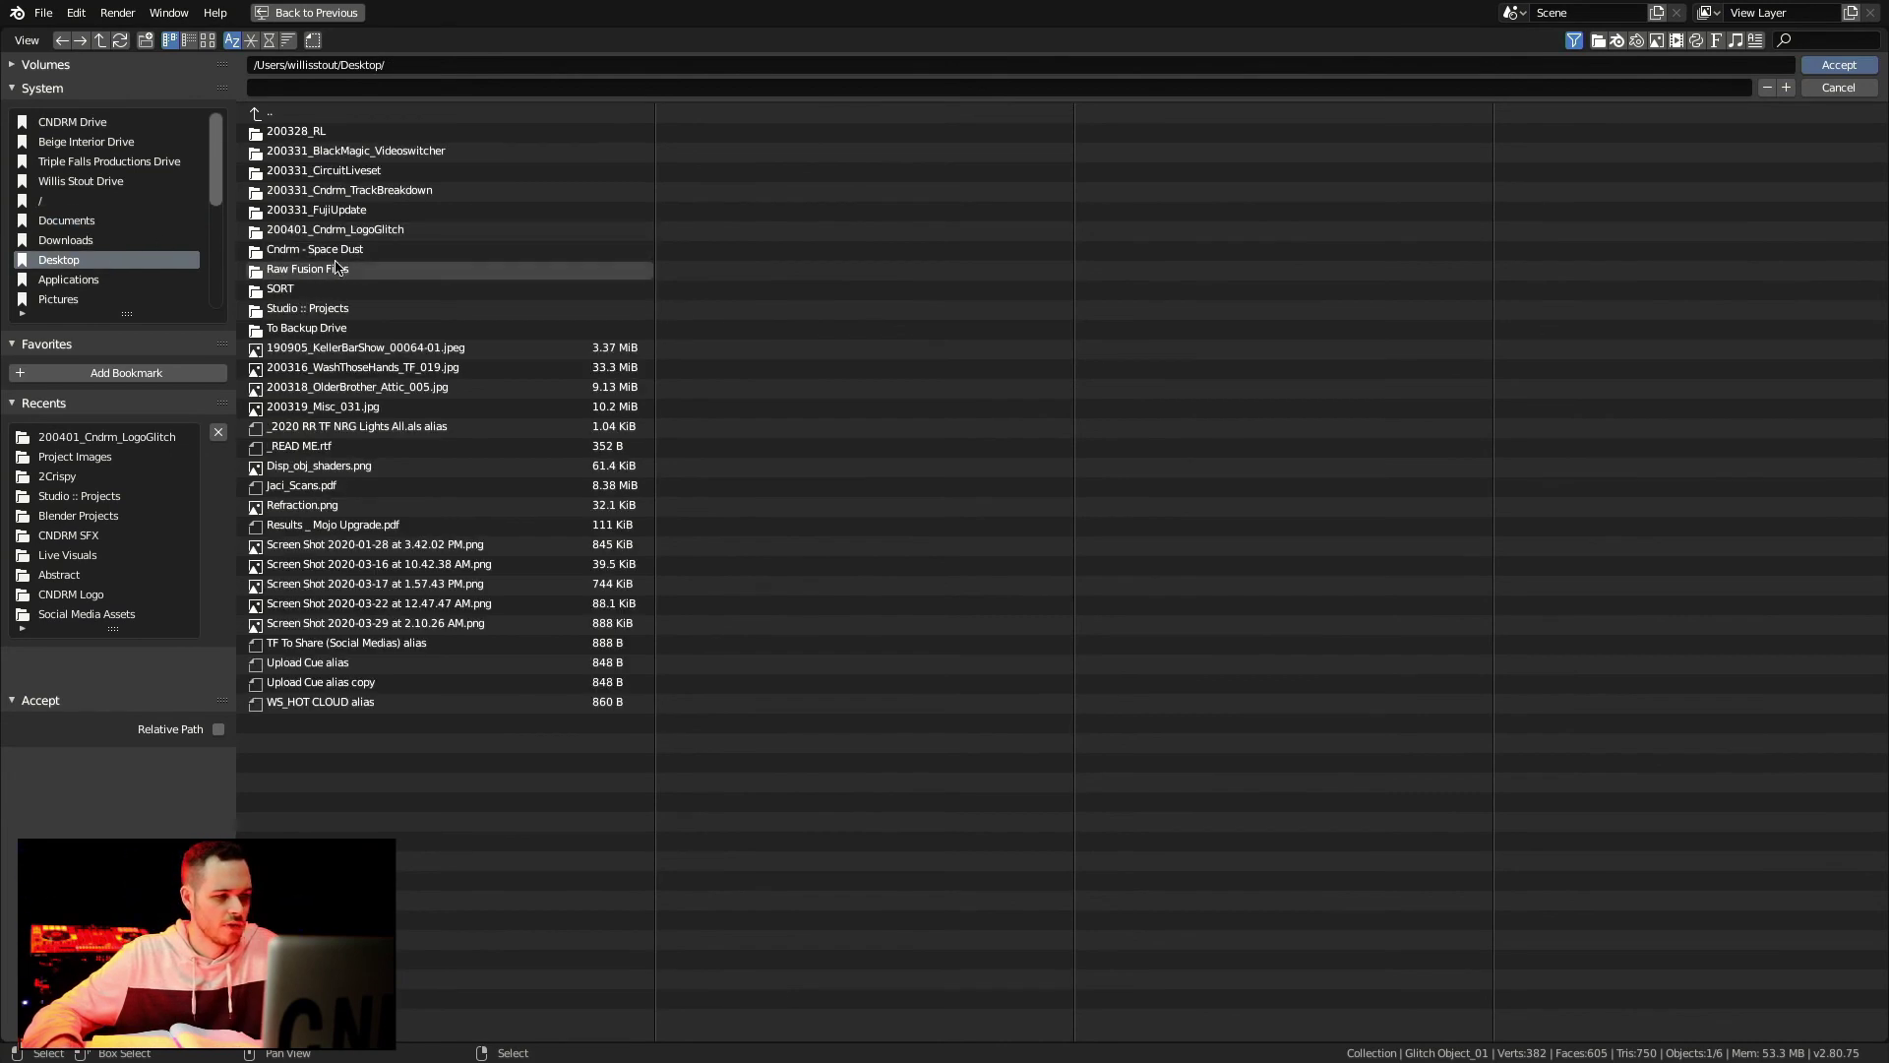
double_click(407, 229)
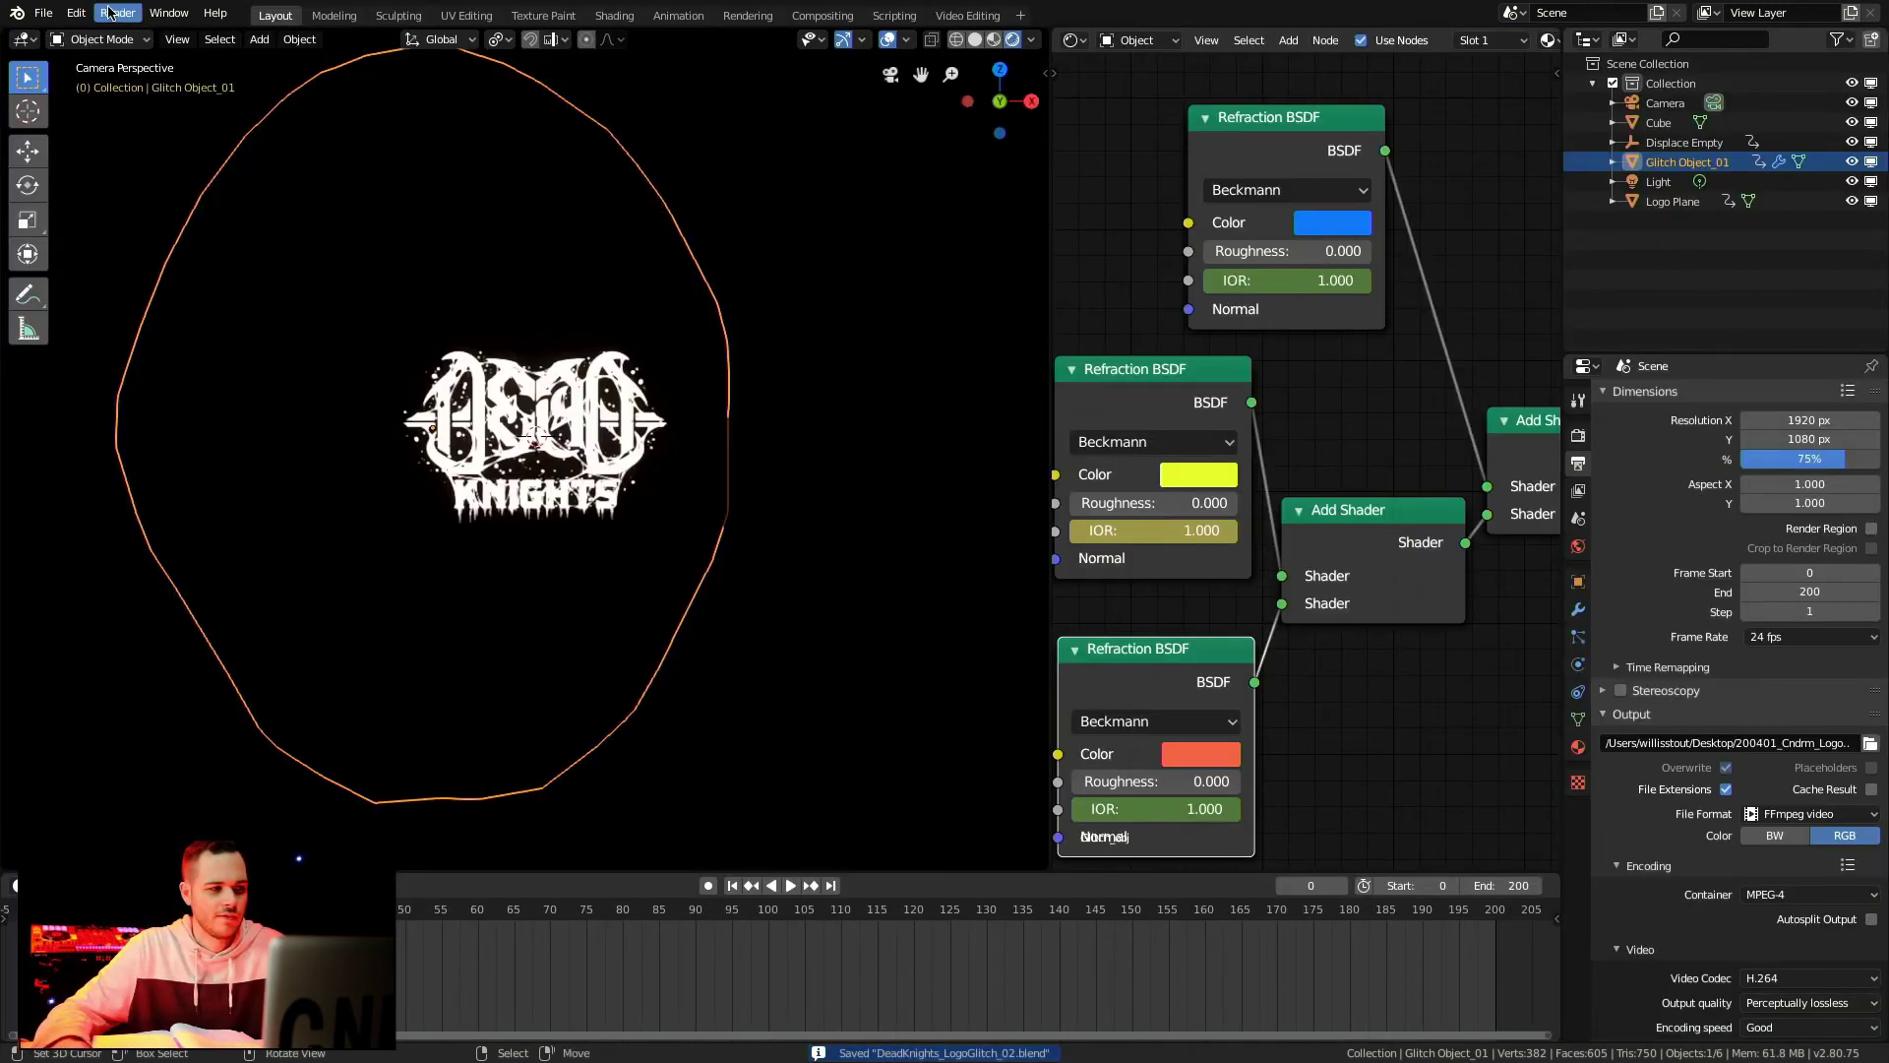
Step: Start rendering the animation
left_click(116, 12)
left_click(157, 52)
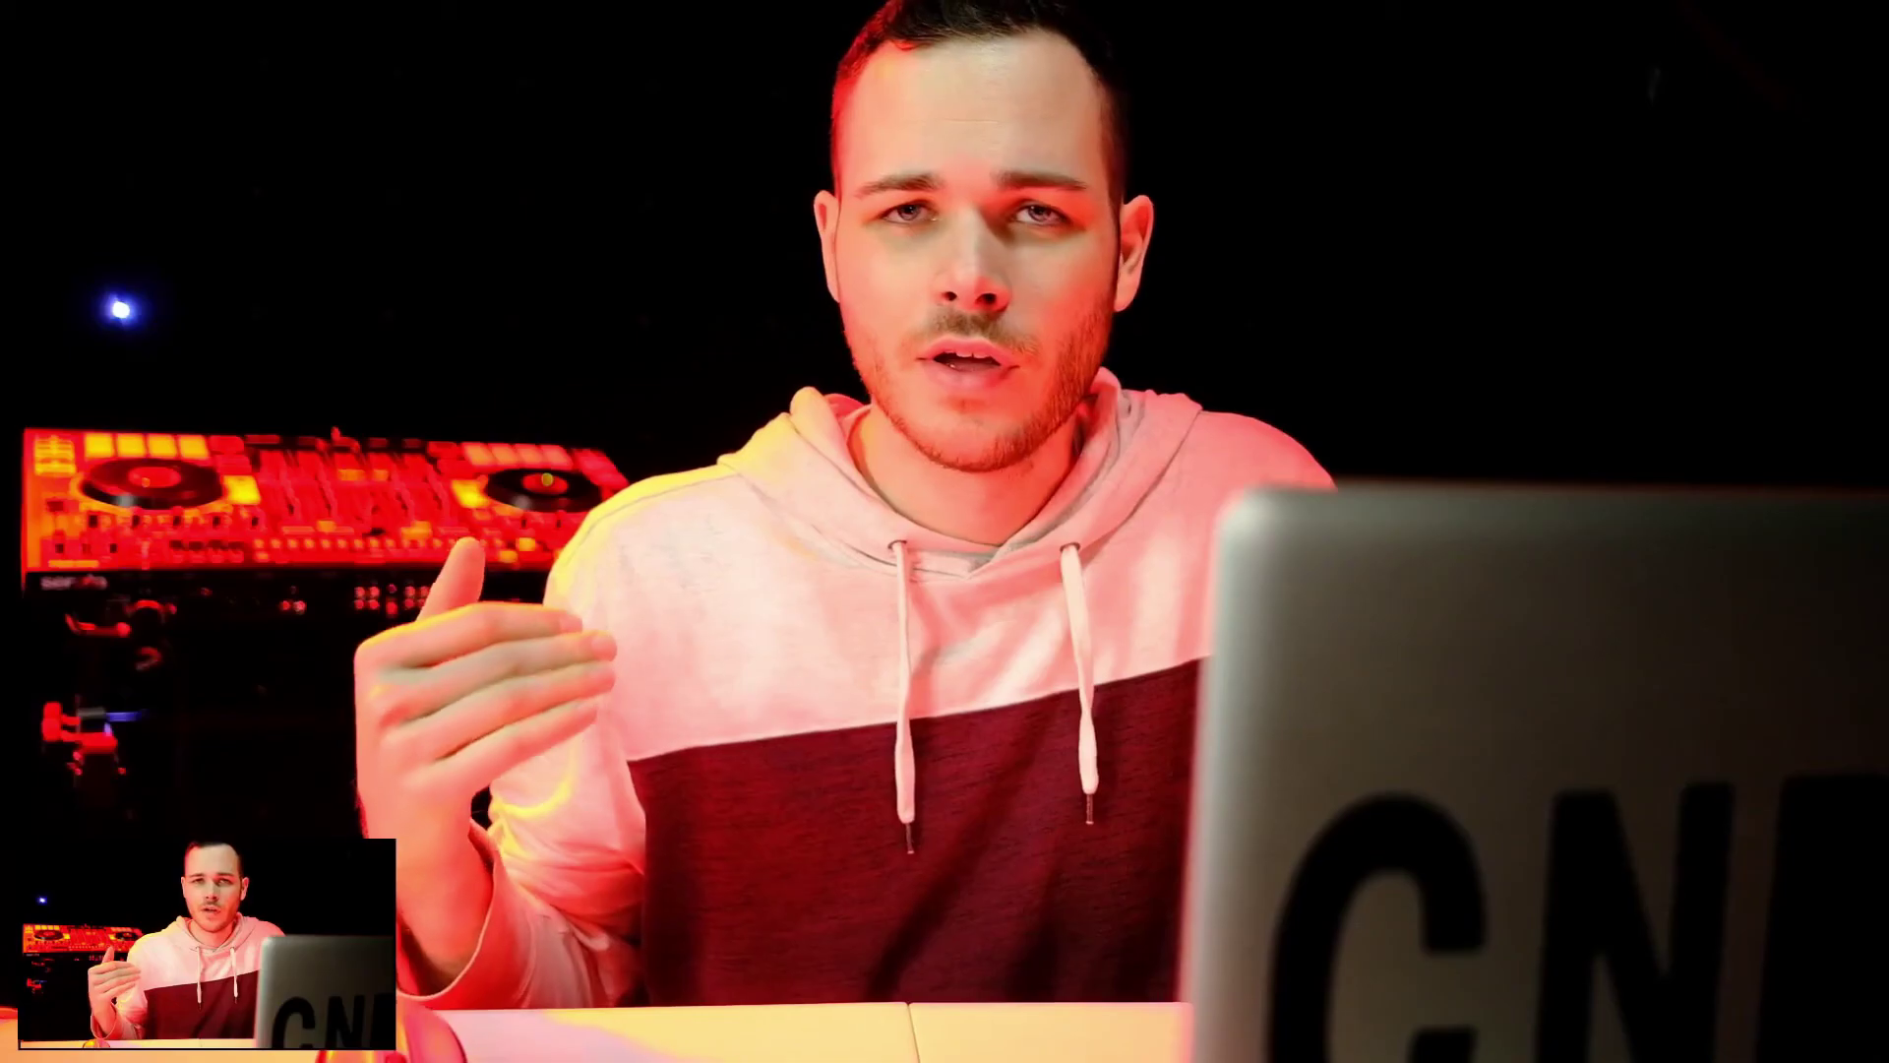